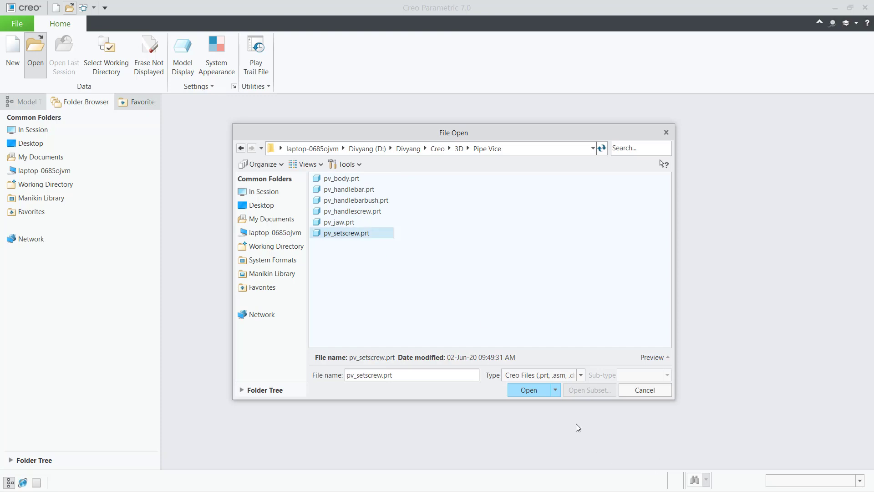
Step: Open pv_setscrew.prt and redefine Extrude 2 with a depth of 5
{"action": "left_click", "coordinate": [521, 393]}
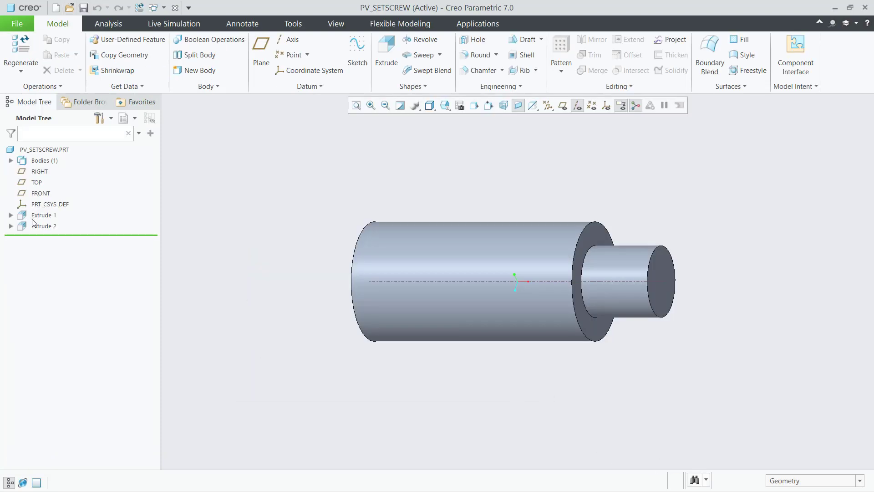
{"action": "left_click", "coordinate": [36, 227]}
{"action": "right_click", "coordinate": [40, 228]}
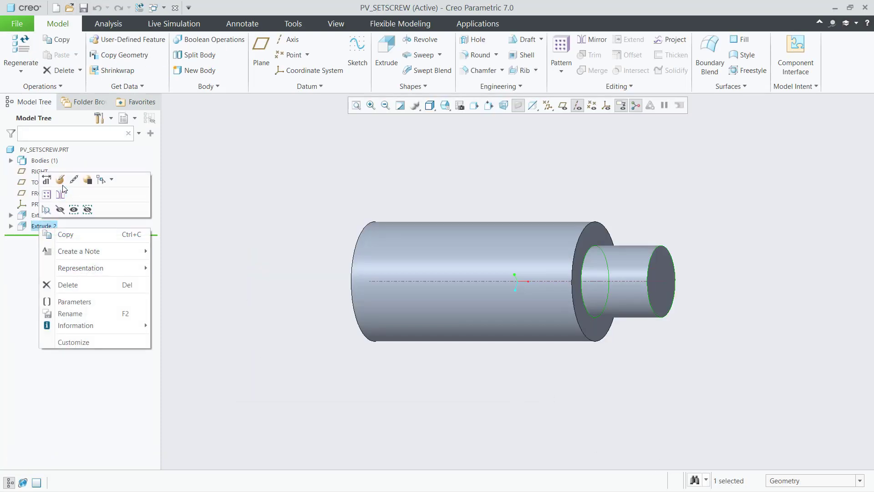
{"action": "left_click", "coordinate": [61, 182]}
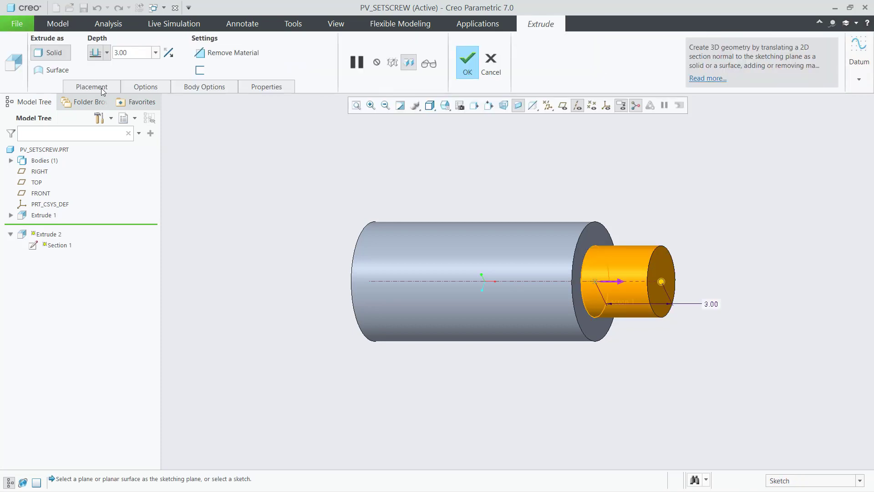
{"action": "left_click", "coordinate": [101, 88]}
{"action": "double_click", "coordinate": [134, 53]}
{"action": "type", "text": "5"}
{"action": "key", "text": "Return"}
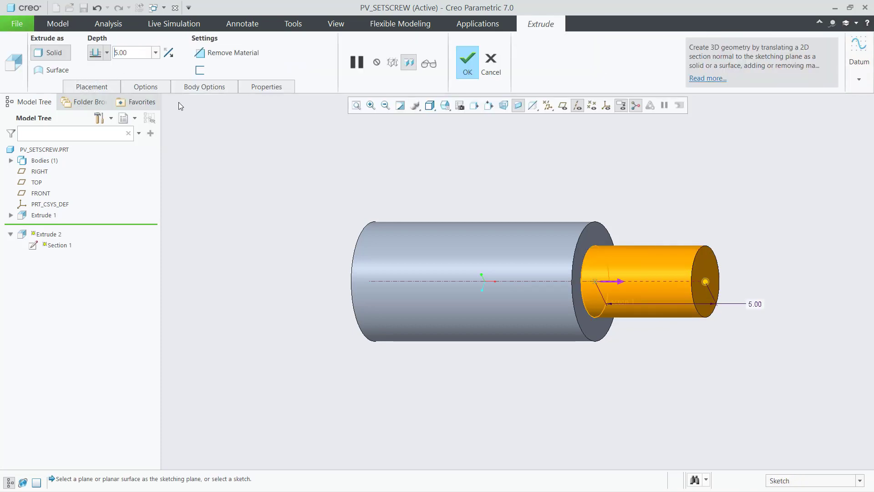
{"action": "left_click", "coordinate": [464, 60]}
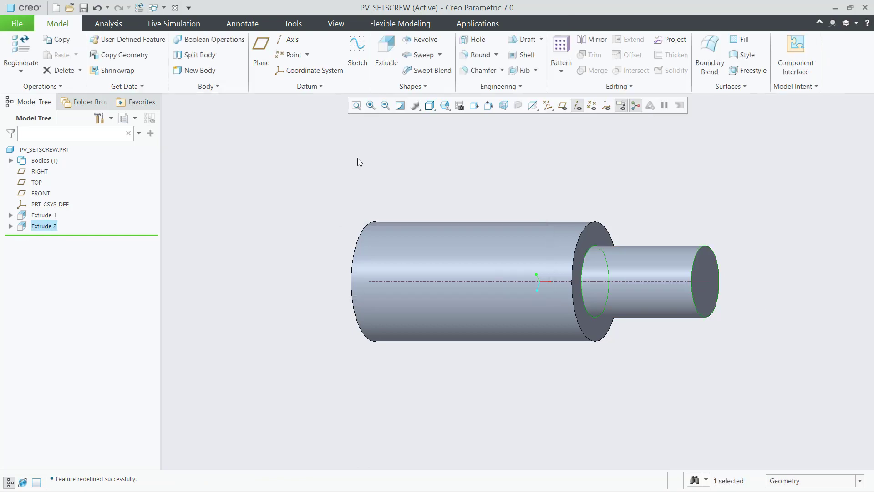
Step: Save the set screw part and close its window
{"action": "left_click", "coordinate": [83, 8]}
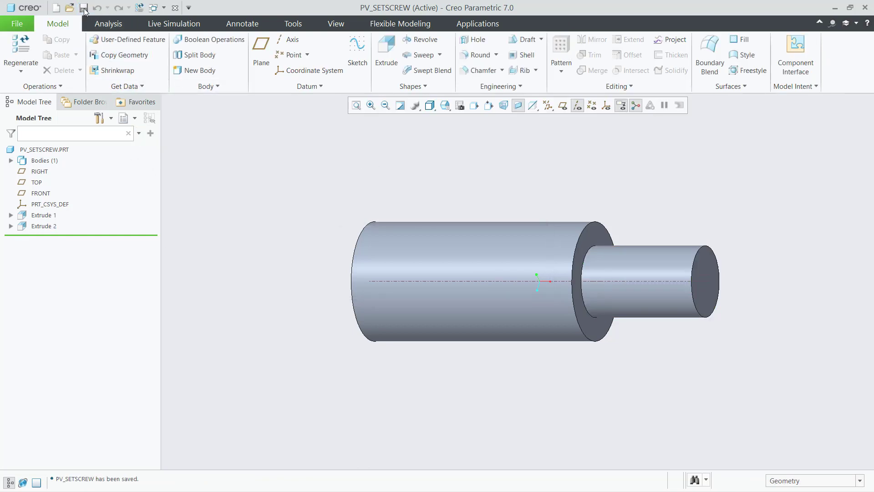
{"action": "left_click", "coordinate": [177, 8]}
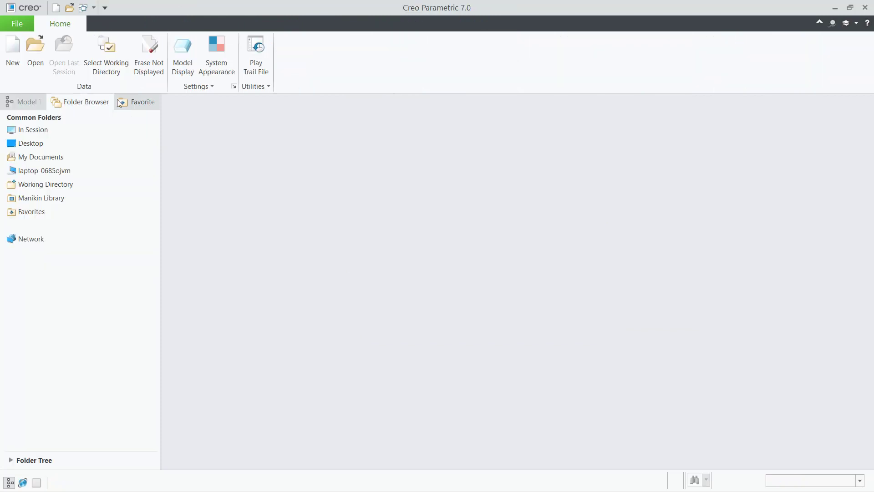
Step: Create a design assembly named Sub_Assembly1 from the mmns_asm_design_rel template instead of the default one
{"action": "left_click", "coordinate": [13, 55]}
{"action": "left_click", "coordinate": [354, 338]}
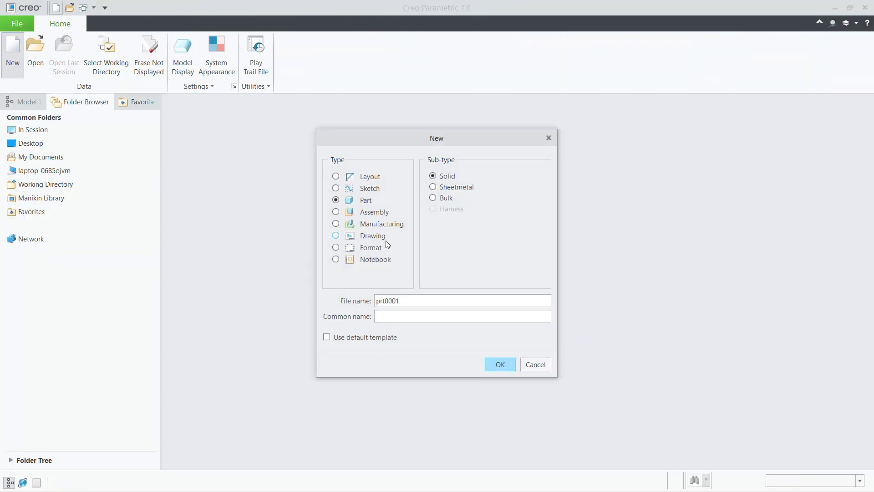
{"action": "left_click", "coordinate": [372, 212]}
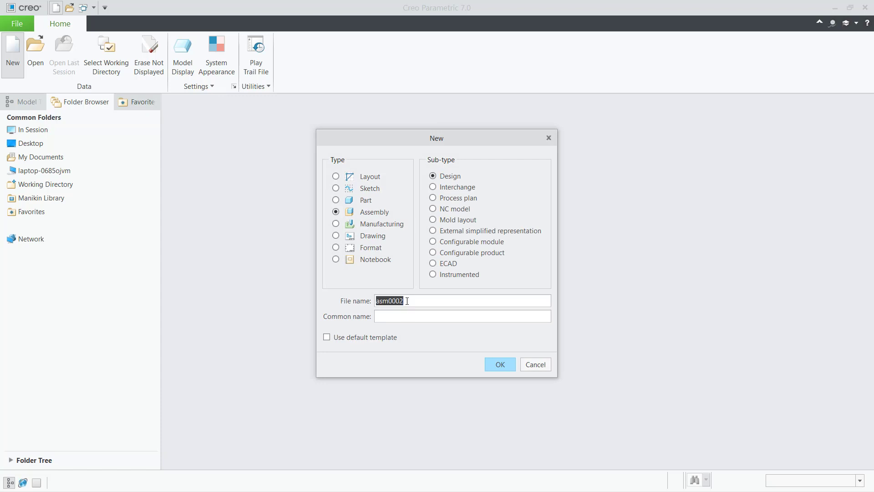
{"action": "type", "text": "a"}
{"action": "key", "text": "BackSpace"}
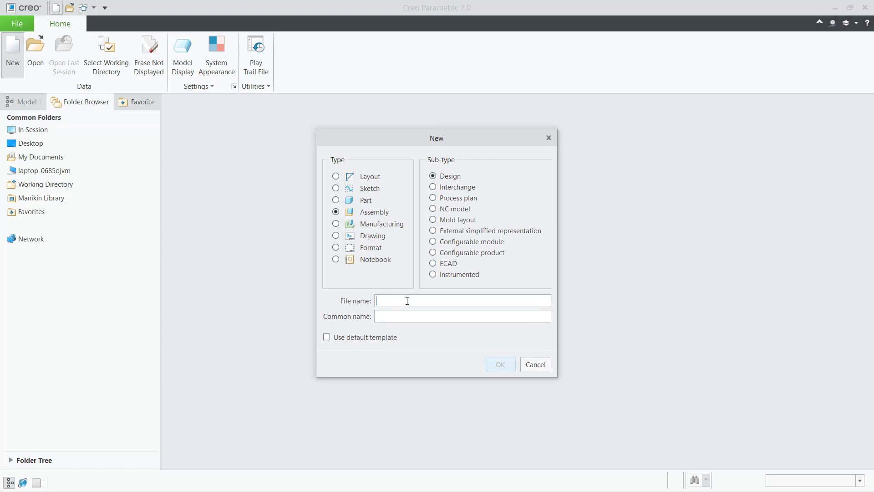
{"action": "type", "text": "Su"}
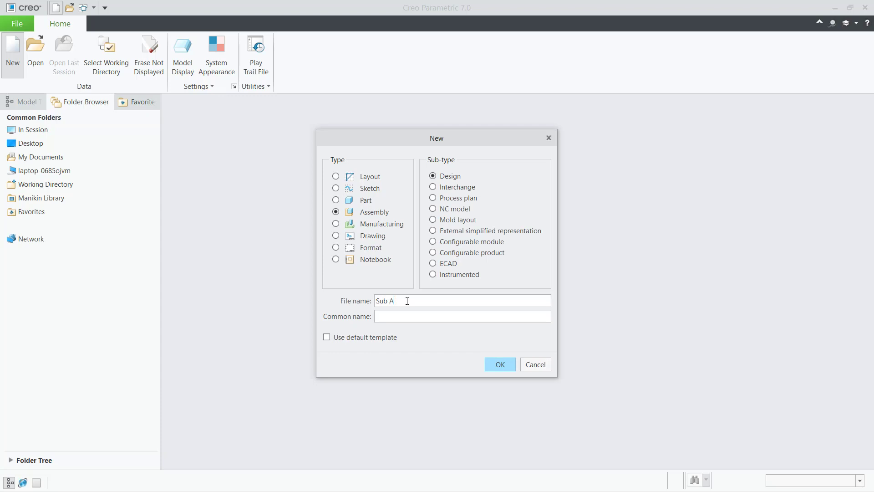
{"action": "type", "text": "b_Assembly1"}
{"action": "left_click", "coordinate": [509, 367]}
{"action": "scroll", "coordinate": [399, 215], "scroll_direction": "down", "scroll_amount": 3}
{"action": "left_click", "coordinate": [395, 196]}
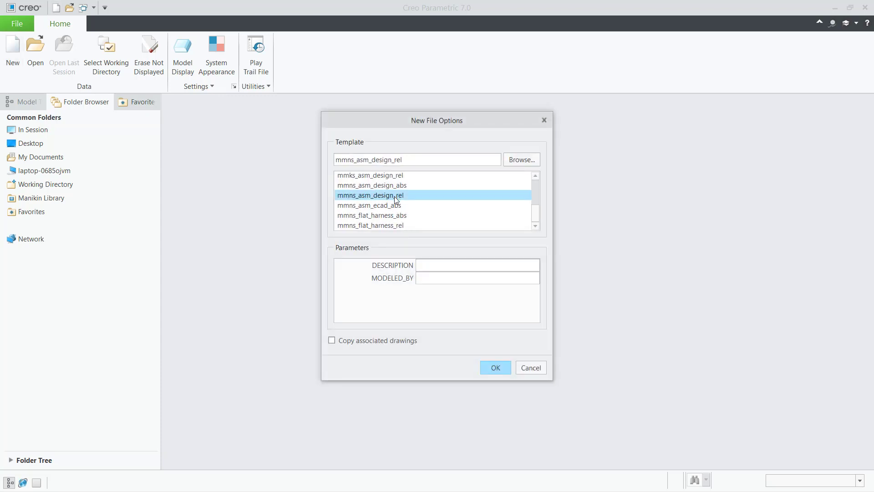
{"action": "left_click", "coordinate": [496, 367]}
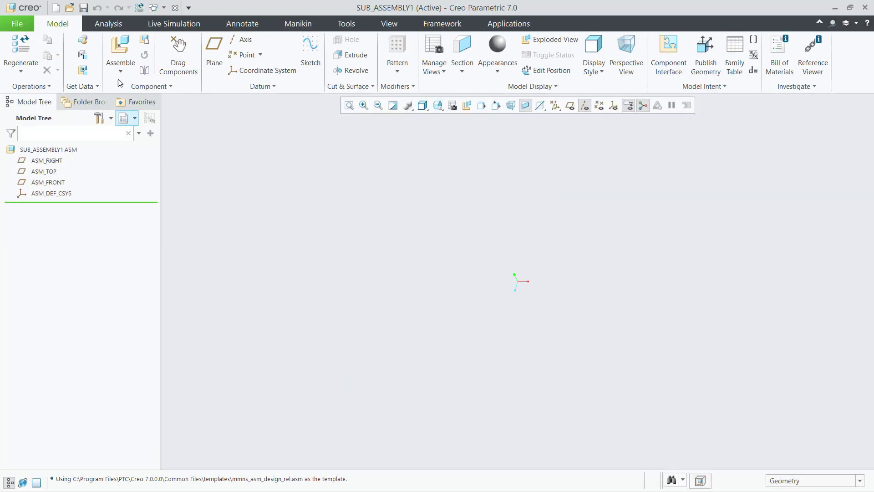
Step: Assemble pv_jaw.prt as the first component with the Default constraint
{"action": "left_click", "coordinate": [121, 48]}
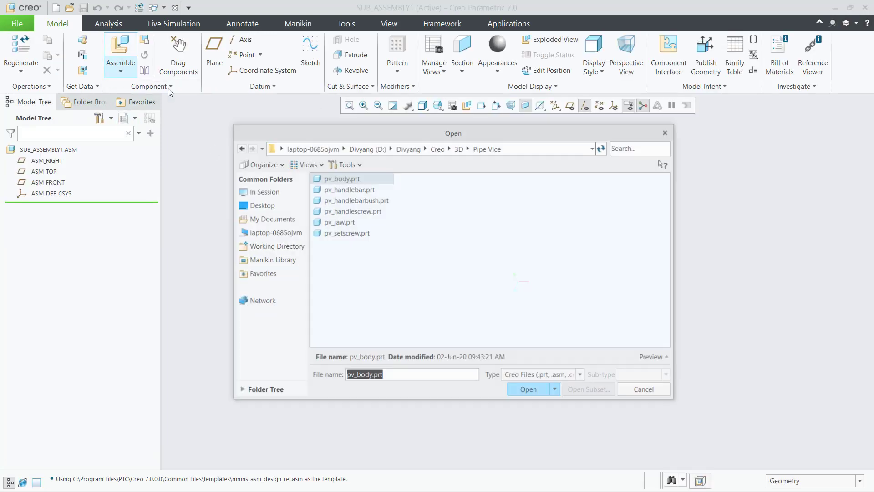
{"action": "left_click", "coordinate": [337, 222]}
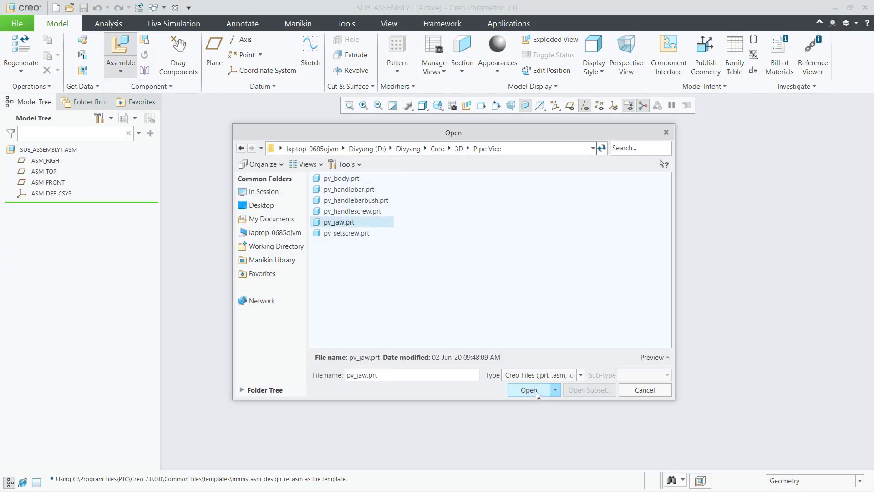
{"action": "left_click", "coordinate": [529, 389]}
{"action": "left_click", "coordinate": [233, 61]}
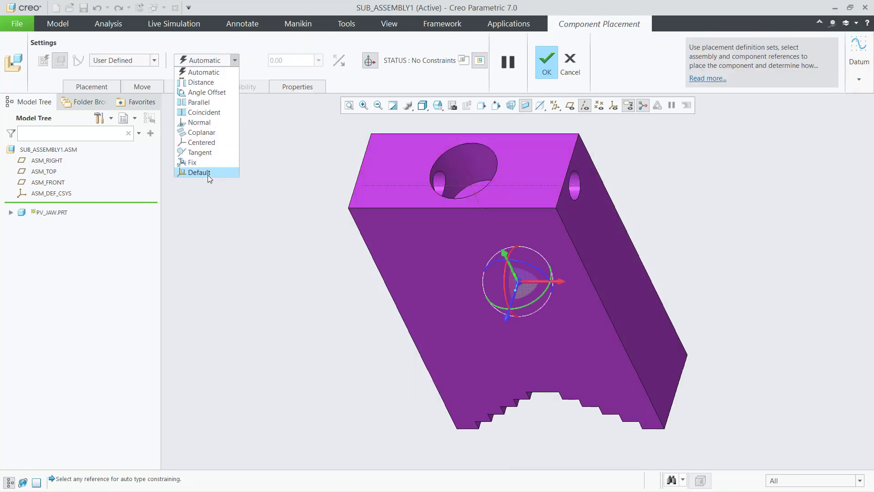
{"action": "left_click", "coordinate": [208, 173]}
{"action": "left_click", "coordinate": [548, 64]}
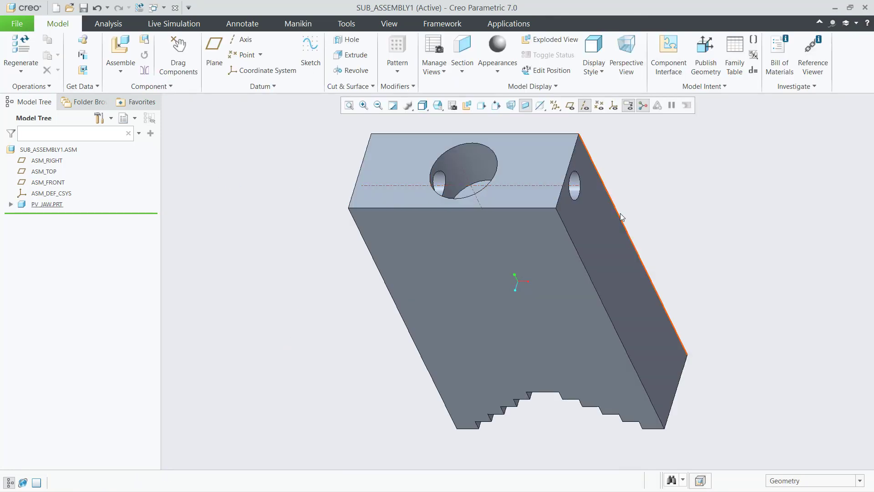
Step: Turn on the display of all datum axes, points, coordinate systems and planes
{"action": "left_click", "coordinate": [570, 105]}
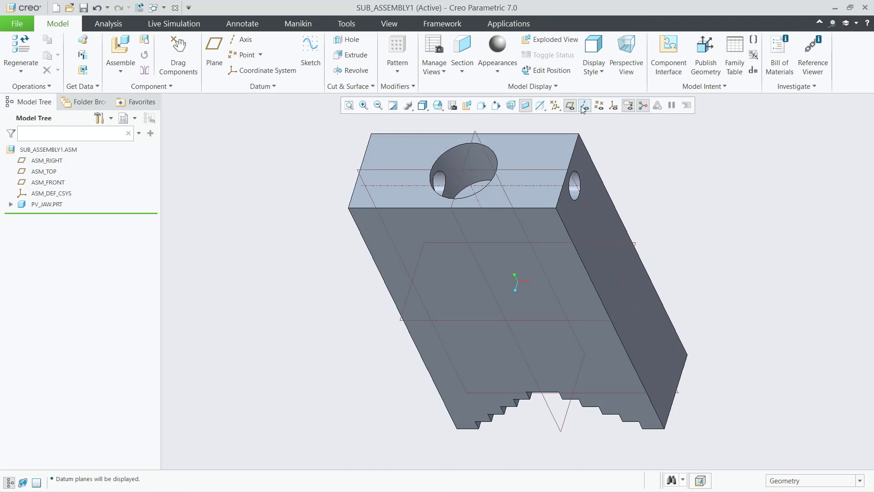
{"action": "left_click", "coordinate": [563, 107]}
{"action": "left_click", "coordinate": [574, 118]}
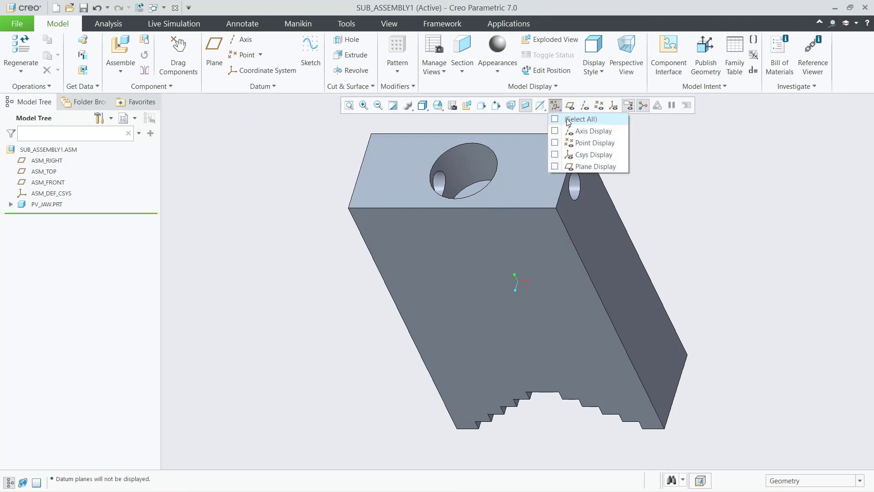
Step: Insert pv_setscrew.prt into the assembly as a new component for placement
{"action": "left_click", "coordinate": [121, 46]}
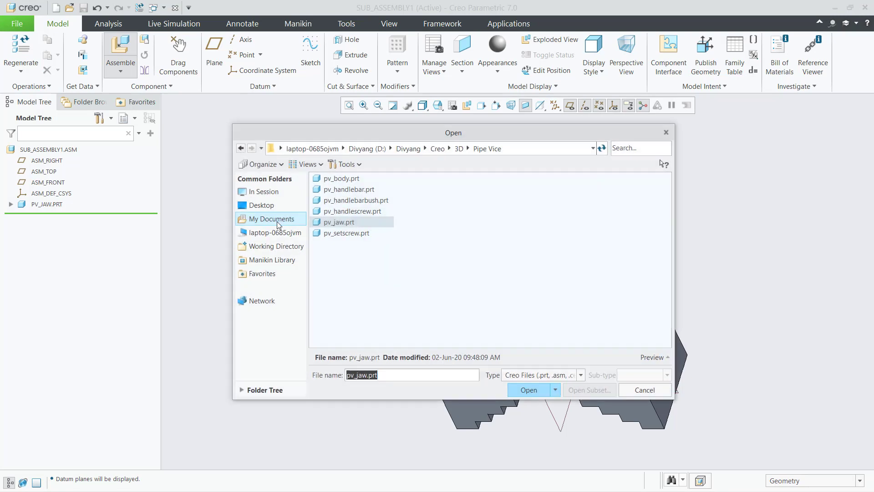
{"action": "left_click", "coordinate": [345, 235]}
{"action": "left_click", "coordinate": [528, 391]}
{"action": "scroll", "coordinate": [624, 384], "scroll_direction": "down", "scroll_amount": 5}
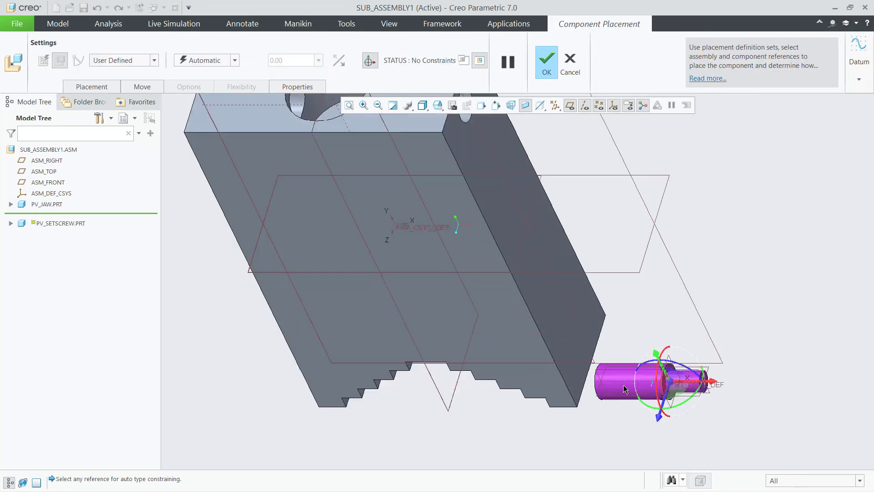
Step: Constrain the set screw's large cylindrical surface coincident with the jaw's small side hole
{"action": "left_click", "coordinate": [644, 384]}
{"action": "scroll", "coordinate": [648, 383], "scroll_direction": "up", "scroll_amount": 4}
{"action": "middle_click_drag", "start_coordinate": [303, 328], "coordinate": [387, 288]}
{"action": "scroll", "coordinate": [525, 194], "scroll_direction": "down", "scroll_amount": 4}
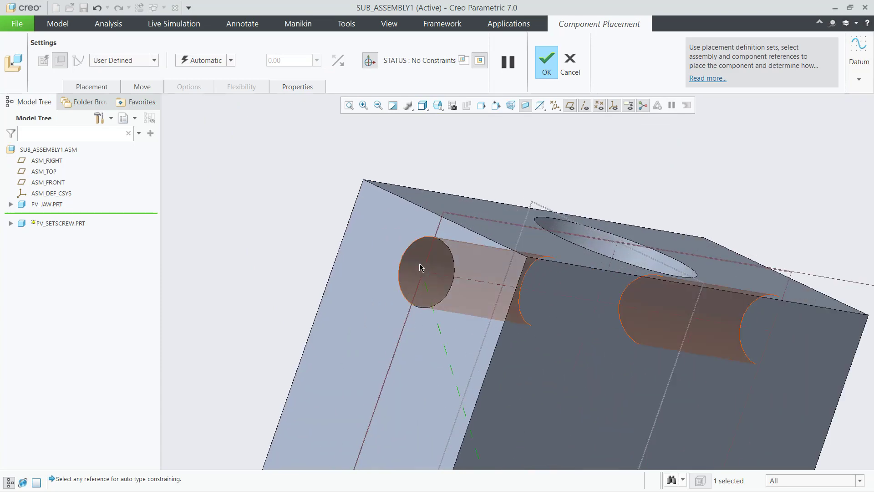
{"action": "left_click", "coordinate": [425, 276]}
Step: Make the set screw's large flat end face coincident with the jaw's side face and accept the placement
{"action": "scroll", "coordinate": [563, 321], "scroll_direction": "down", "scroll_amount": 3}
{"action": "middle_click_drag", "start_coordinate": [656, 340], "coordinate": [623, 347]}
{"action": "scroll", "coordinate": [574, 277], "scroll_direction": "down", "scroll_amount": 4}
{"action": "left_click", "coordinate": [574, 276]}
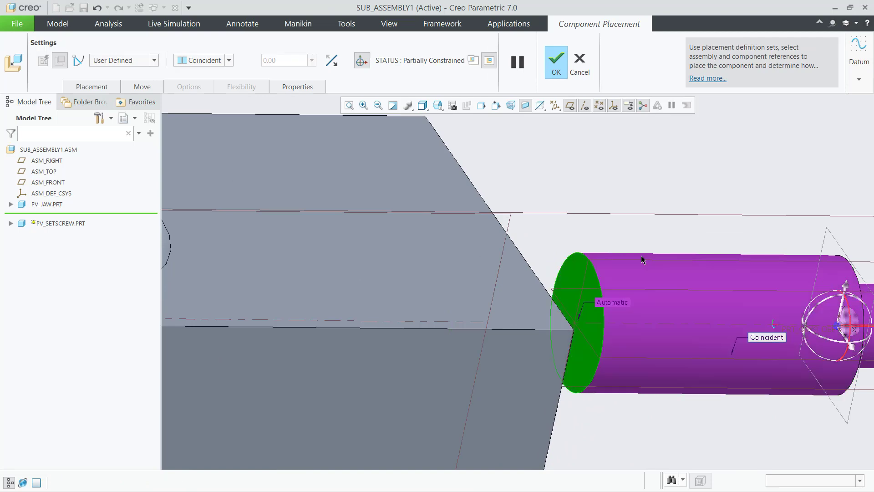
{"action": "scroll", "coordinate": [645, 257], "scroll_direction": "up", "scroll_amount": 3}
{"action": "middle_click_drag", "start_coordinate": [239, 297], "coordinate": [534, 227]}
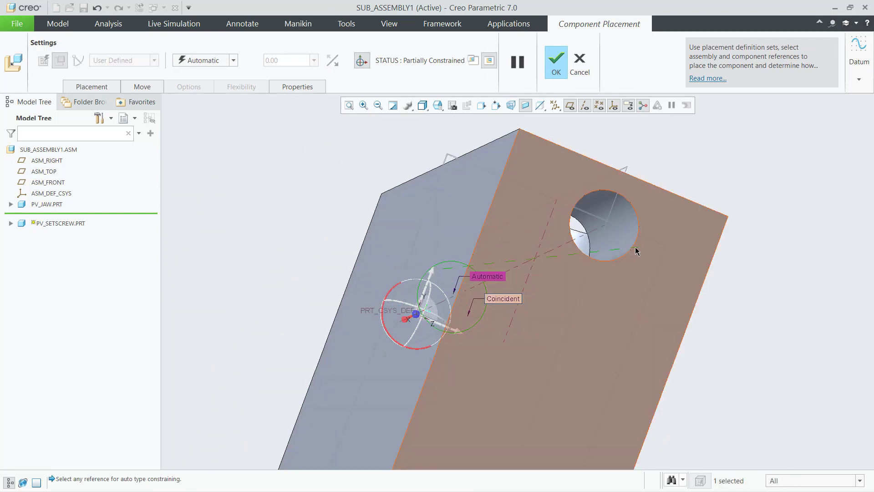
{"action": "left_click", "coordinate": [667, 249]}
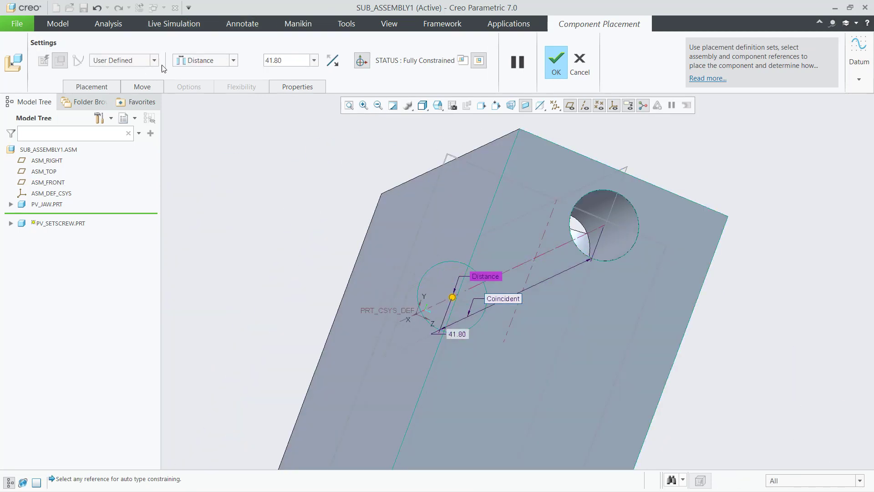
{"action": "left_click", "coordinate": [200, 60]}
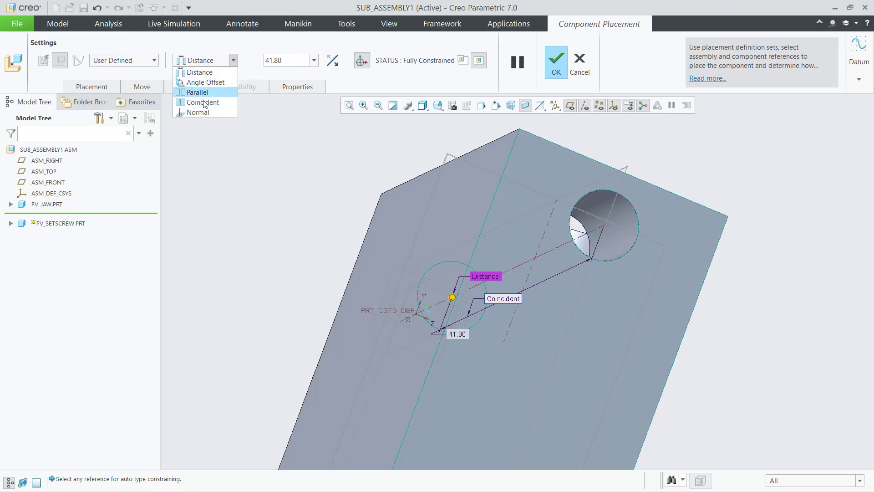
{"action": "left_click", "coordinate": [202, 100]}
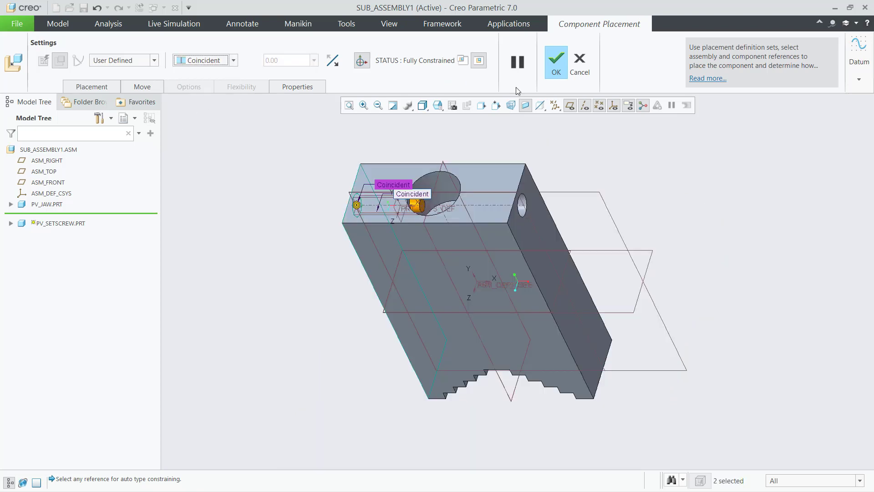
{"action": "left_click", "coordinate": [555, 61]}
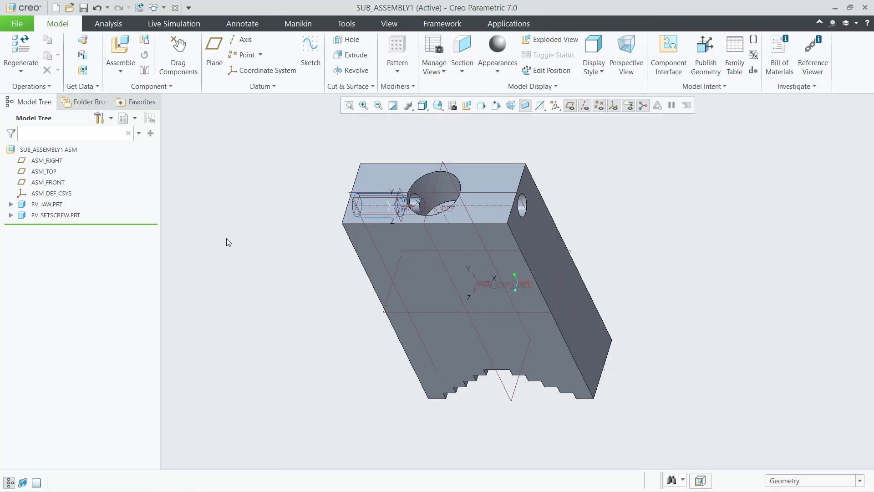
Step: Turn off the display of all datum axes, points, coordinate systems and planes
{"action": "left_click", "coordinate": [556, 105]}
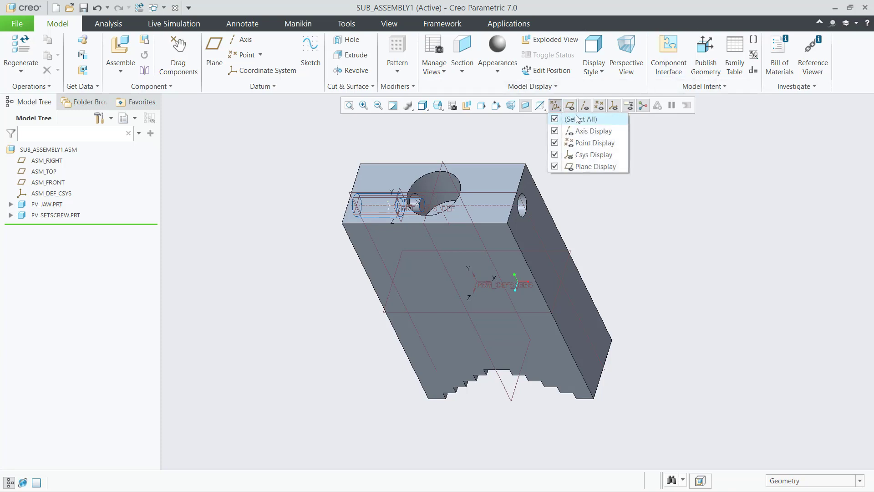
{"action": "left_click", "coordinate": [578, 119]}
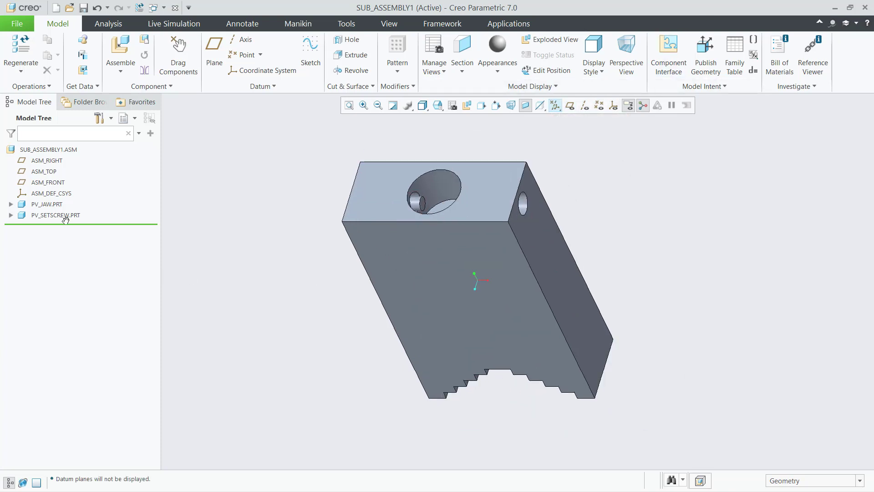
Step: Repeat the PV_SETSCREW component in the jaw's opposite side hole, varying both Coincident references
{"action": "left_click", "coordinate": [55, 215]}
{"action": "left_click", "coordinate": [145, 54]}
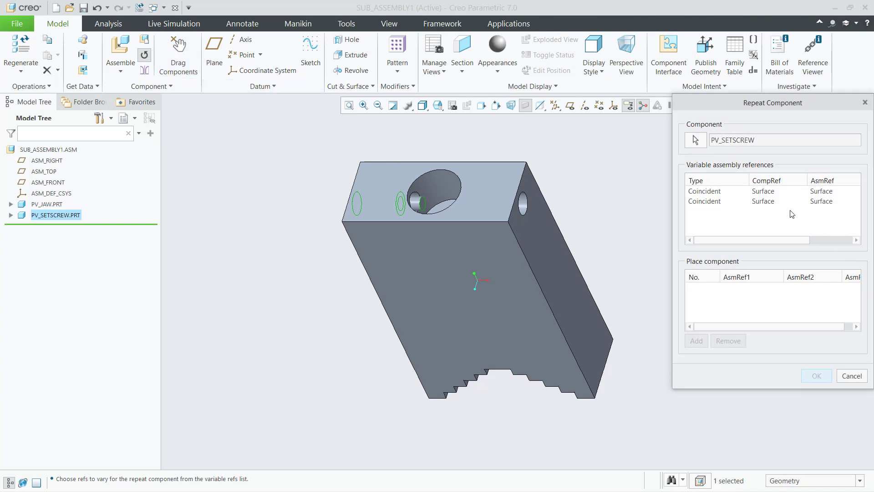
{"action": "left_click", "coordinate": [773, 192]}
{"action": "left_click", "coordinate": [772, 202], "text": "ctrl"}
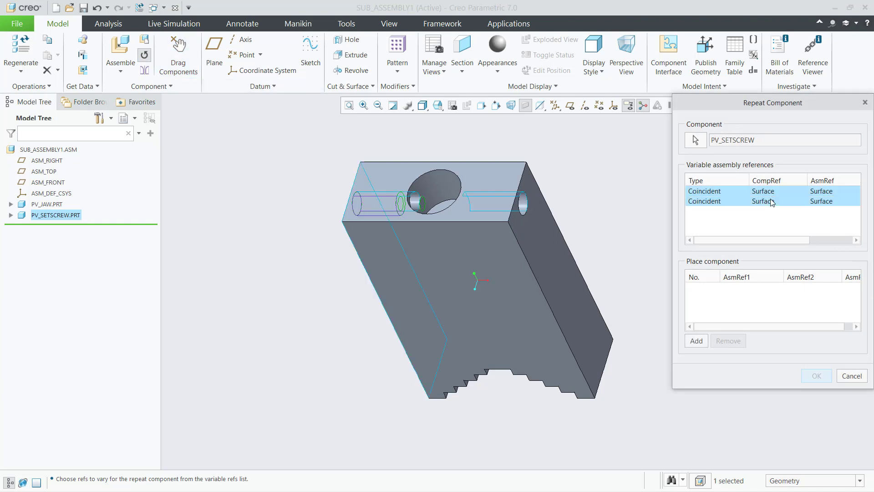
{"action": "left_click", "coordinate": [697, 341]}
{"action": "scroll", "coordinate": [541, 182], "scroll_direction": "down", "scroll_amount": 4}
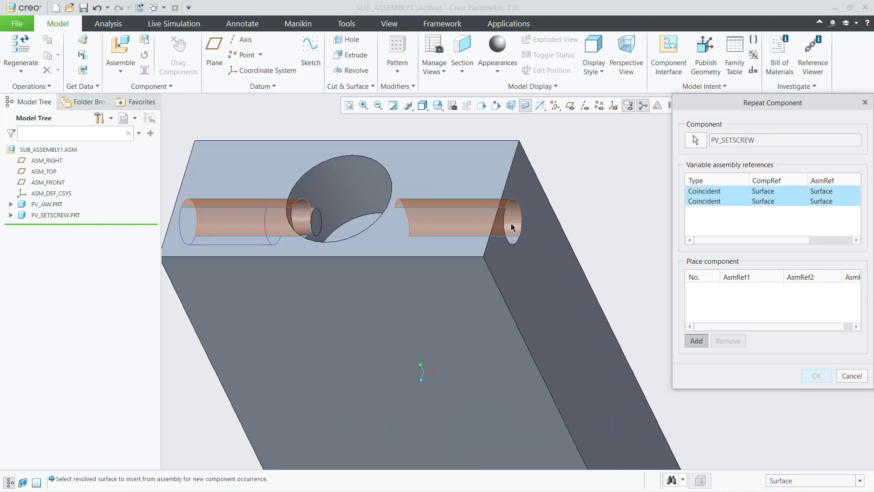
{"action": "left_click", "coordinate": [519, 210]}
{"action": "scroll", "coordinate": [527, 204], "scroll_direction": "up", "scroll_amount": 5}
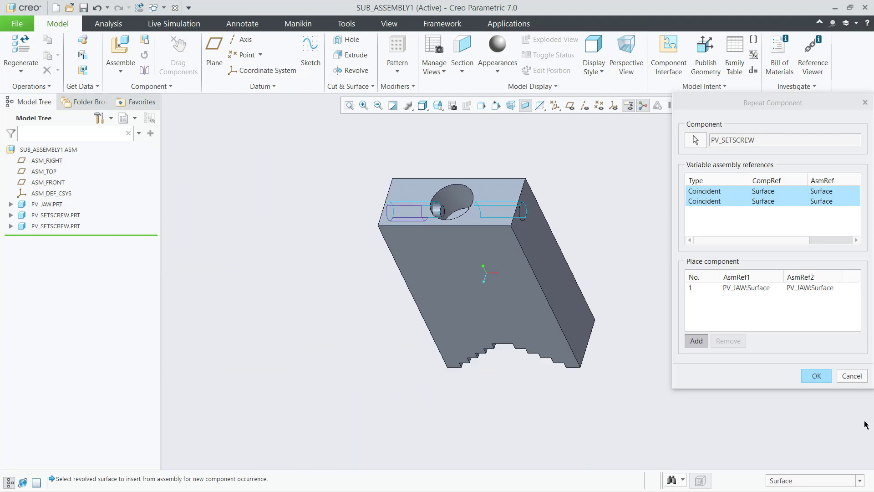
{"action": "left_click", "coordinate": [816, 376]}
{"action": "mouse_move", "coordinate": [634, 299]}
{"action": "middle_mouse_down"}
{"action": "mouse_move", "coordinate": [621, 288]}
{"action": "mouse_move", "coordinate": [559, 293]}
{"action": "mouse_move", "coordinate": [566, 272]}
{"action": "mouse_move", "coordinate": [668, 308]}
{"action": "mouse_move", "coordinate": [623, 289]}
{"action": "middle_mouse_up"}
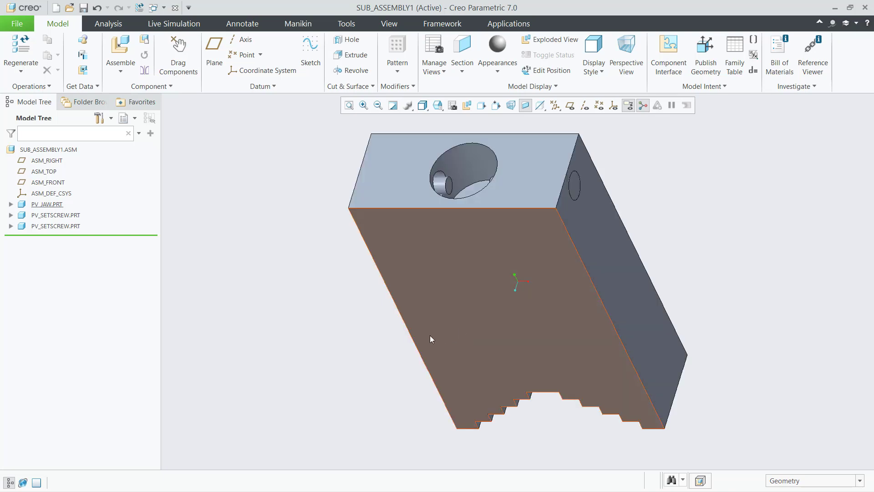
Step: Save the Sub_Assembly1 assembly and close its window
{"action": "key", "text": "ctrl+s"}
{"action": "left_click", "coordinate": [332, 417]}
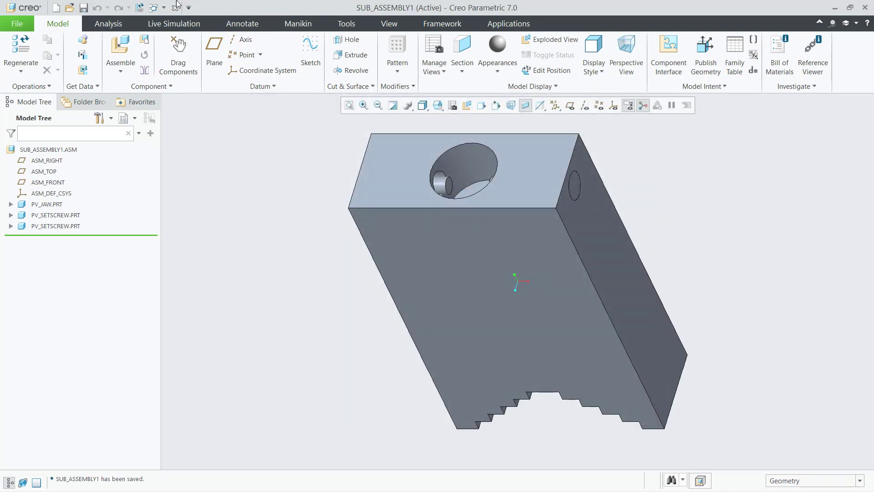
{"action": "left_click", "coordinate": [174, 8]}
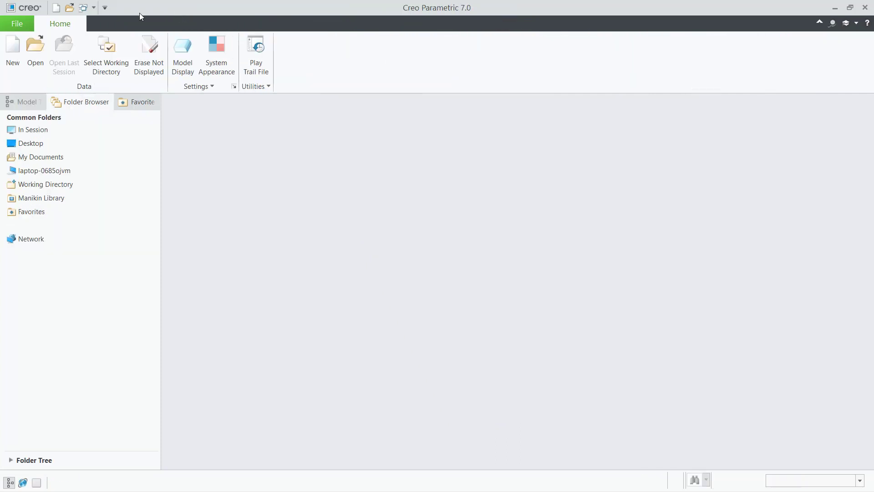
Step: Create a new design assembly named Sub_Assembly2 using the mmns_asm_design_rel template instead of the default one
{"action": "left_click", "coordinate": [12, 55]}
{"action": "left_click", "coordinate": [374, 338]}
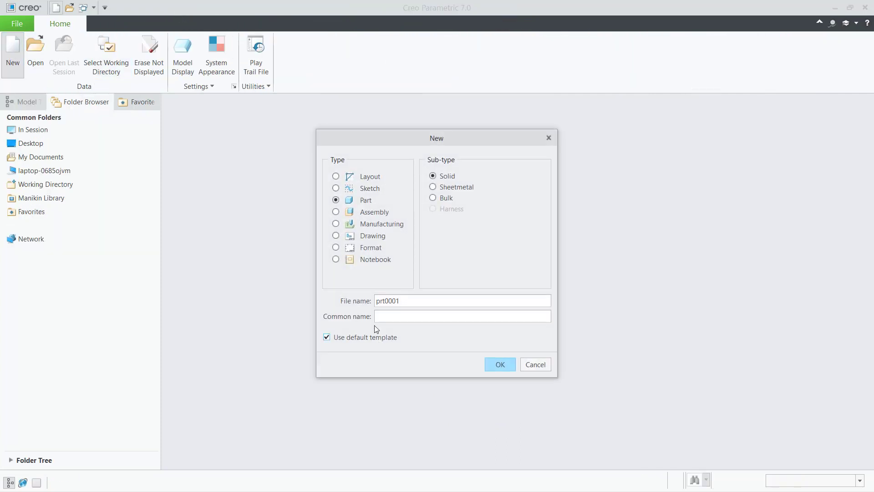
{"action": "left_click", "coordinate": [374, 212]}
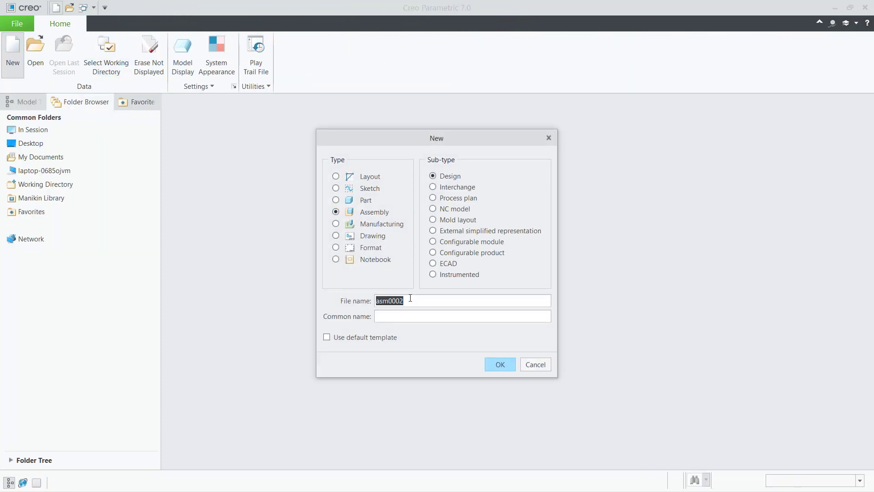
{"action": "type", "text": "Sub_Assembly2"}
{"action": "left_click", "coordinate": [500, 365]}
{"action": "scroll", "coordinate": [370, 207], "scroll_direction": "down", "scroll_amount": 3}
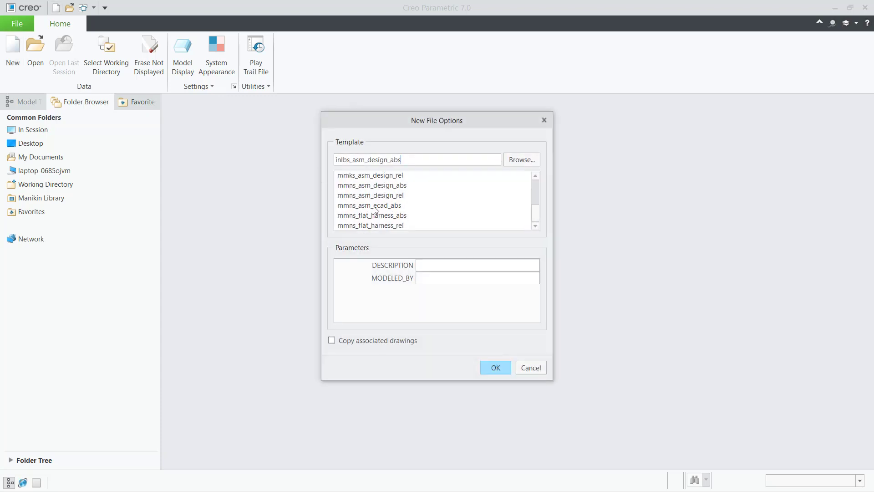
{"action": "left_click", "coordinate": [376, 205]}
{"action": "left_click", "coordinate": [374, 195]}
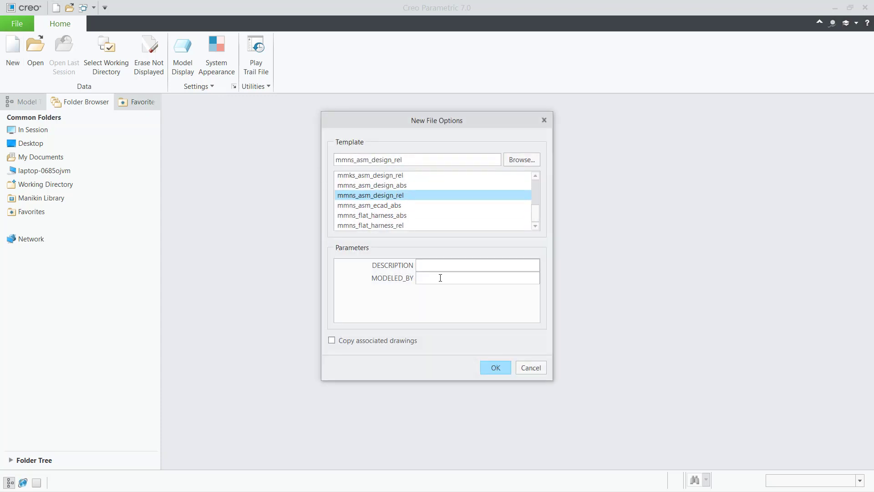
{"action": "left_click", "coordinate": [503, 372]}
Step: Bring pv_handlescrew.prt into the assembly as the first component
{"action": "left_click", "coordinate": [120, 50]}
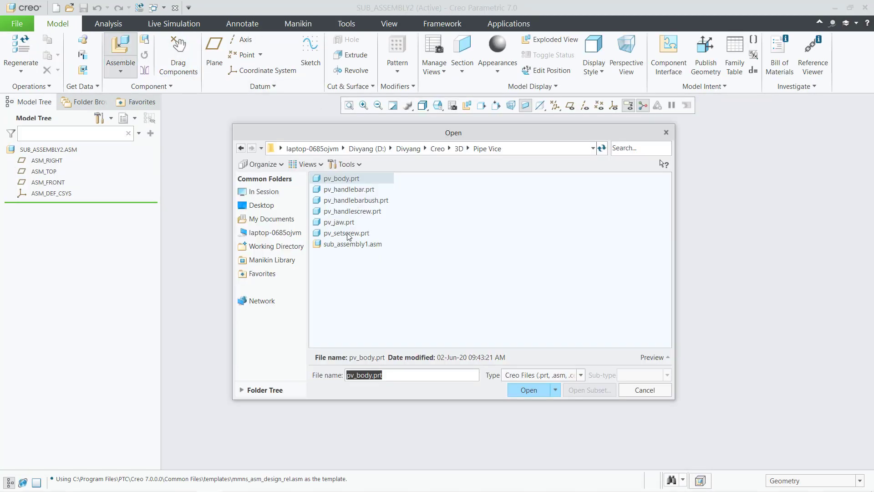
{"action": "left_click", "coordinate": [348, 224]}
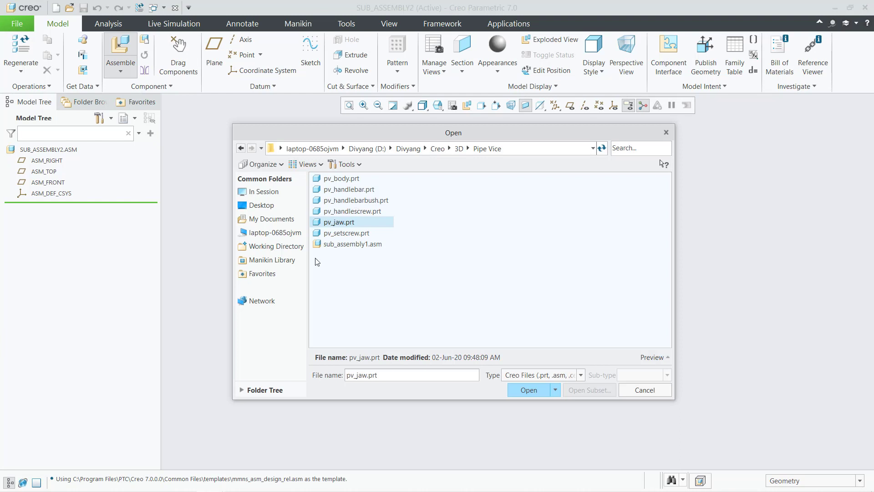
{"action": "left_click", "coordinate": [360, 234]}
{"action": "left_click", "coordinate": [357, 213]}
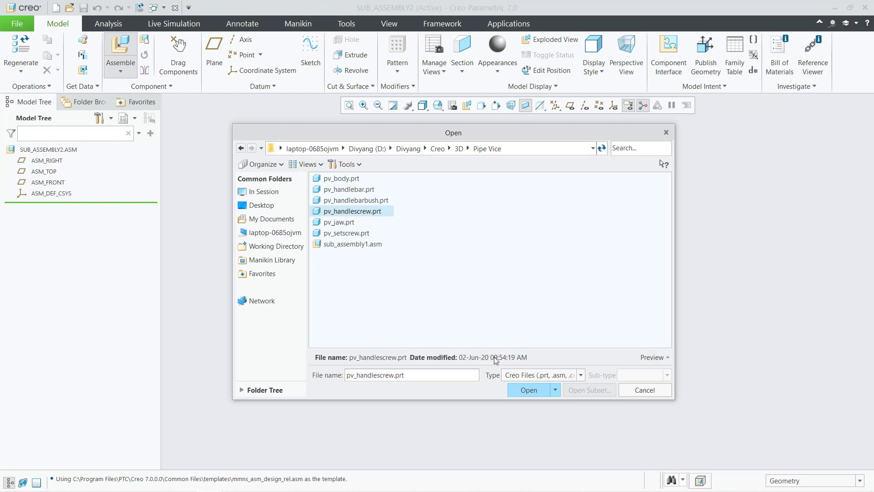
{"action": "left_click", "coordinate": [521, 394]}
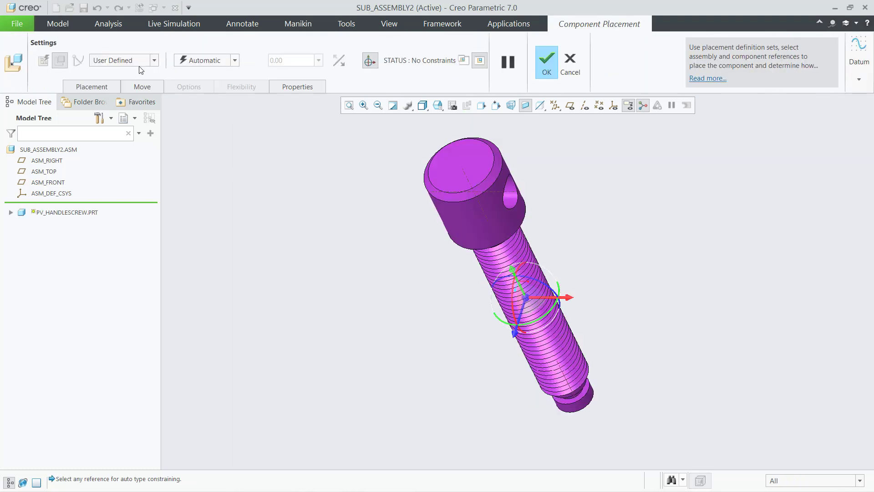
Step: Fix the handle screw with a Default constraint and accept its placement
{"action": "left_click", "coordinate": [139, 63]}
{"action": "left_click", "coordinate": [167, 61]}
{"action": "left_click", "coordinate": [204, 60]}
{"action": "left_click", "coordinate": [197, 171]}
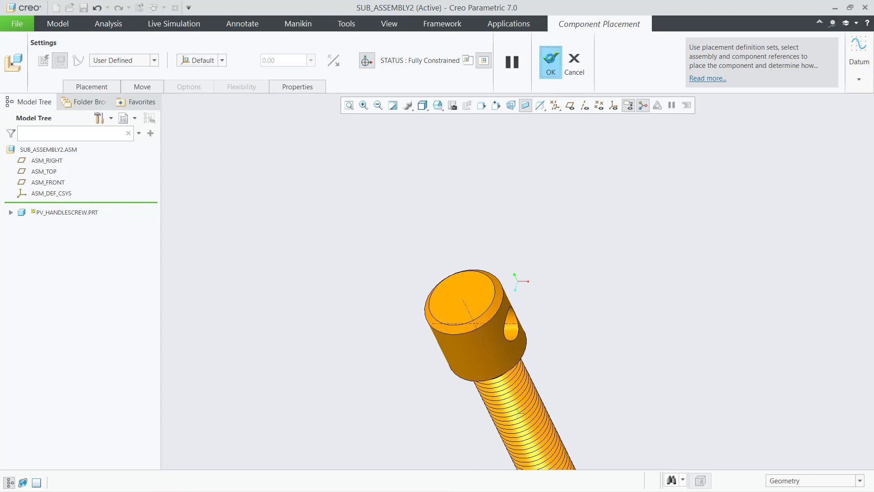
{"action": "middle_click", "coordinate": [300, 221]}
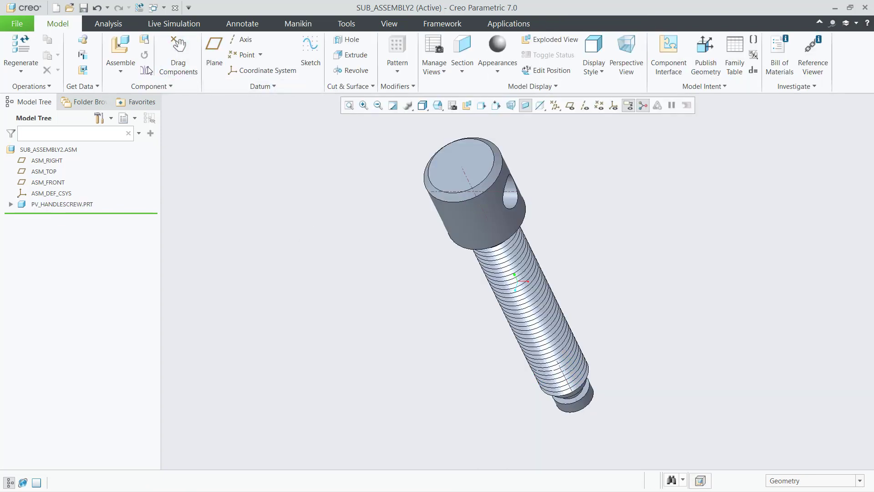
Step: Bring pv_handlebar.prt into the assembly
{"action": "left_click", "coordinate": [121, 47]}
{"action": "left_click", "coordinate": [343, 188]}
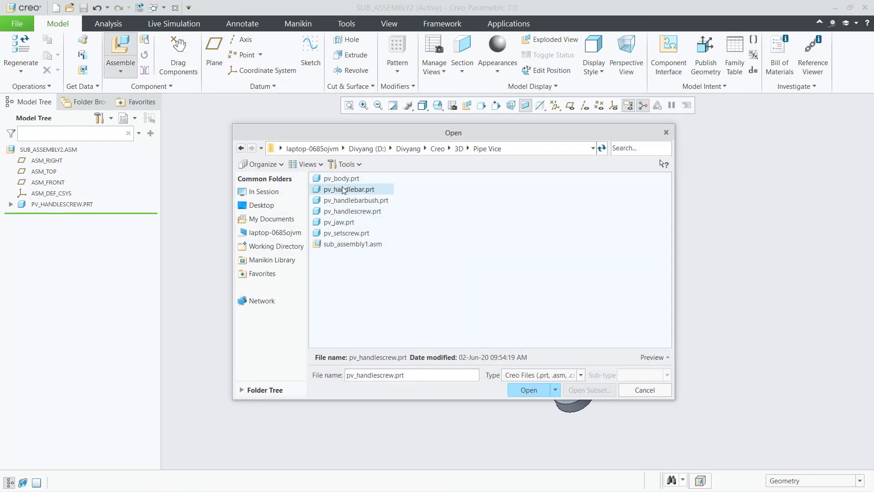
{"action": "left_click", "coordinate": [521, 390]}
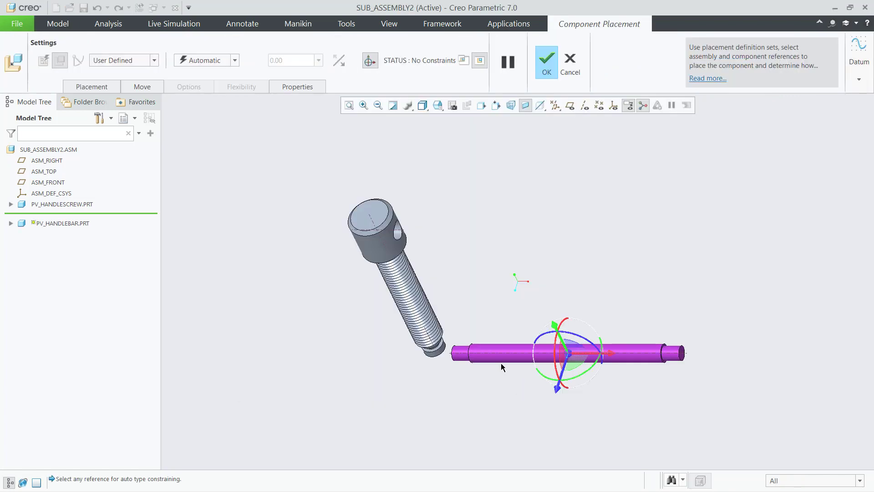
Step: Constrain the handle bar's main cylindrical surface coincident with the cross hole in the handle screw's head
{"action": "scroll", "coordinate": [500, 362], "scroll_direction": "down", "scroll_amount": 4}
{"action": "left_click", "coordinate": [495, 328]}
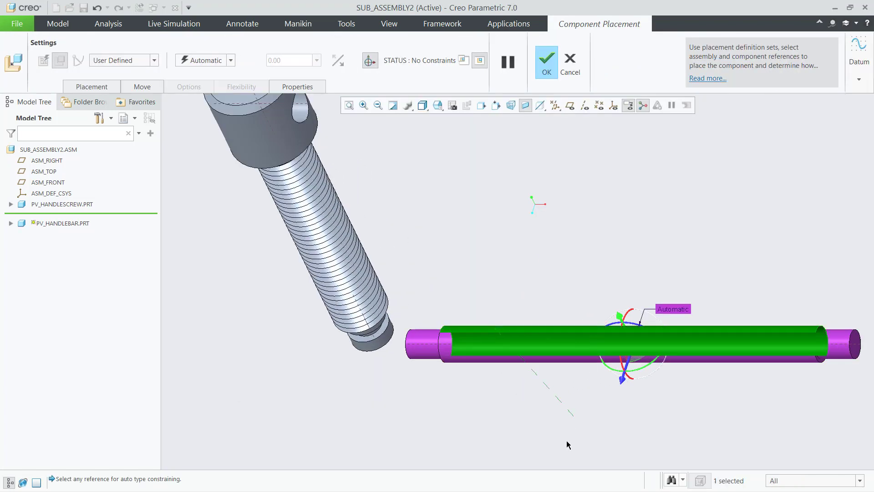
{"action": "scroll", "coordinate": [496, 286], "scroll_direction": "up", "scroll_amount": 3}
{"action": "scroll", "coordinate": [453, 327], "scroll_direction": "down", "scroll_amount": 8}
{"action": "left_click", "coordinate": [453, 328]}
{"action": "scroll", "coordinate": [443, 299], "scroll_direction": "up", "scroll_amount": 5}
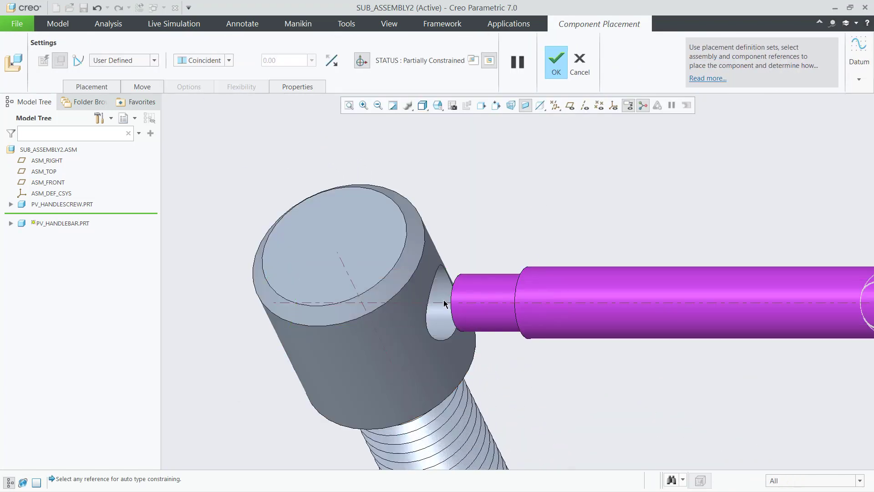
Step: Show the datum planes, make the handle bar's middle plane coincident with ASM_RIGHT, and accept the placement
{"action": "left_click", "coordinate": [570, 106]}
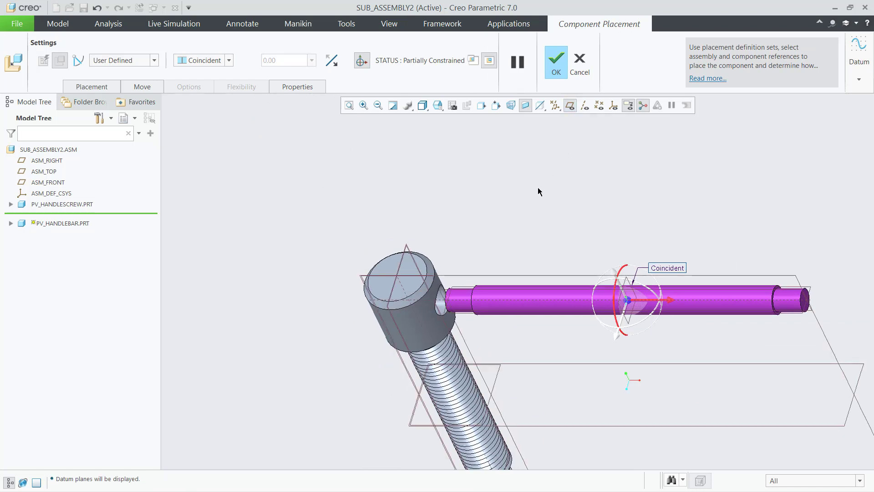
{"action": "scroll", "coordinate": [598, 260], "scroll_direction": "down", "scroll_amount": 5}
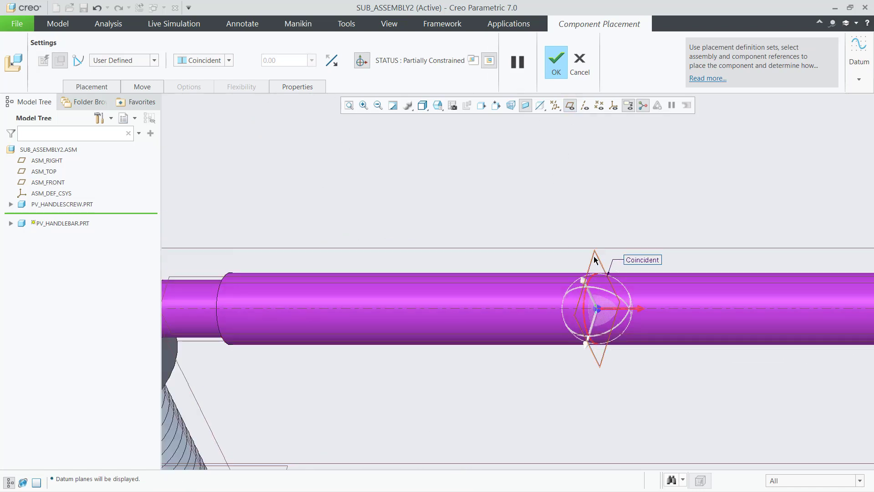
{"action": "left_click", "coordinate": [594, 259]}
{"action": "scroll", "coordinate": [601, 255], "scroll_direction": "up", "scroll_amount": 4}
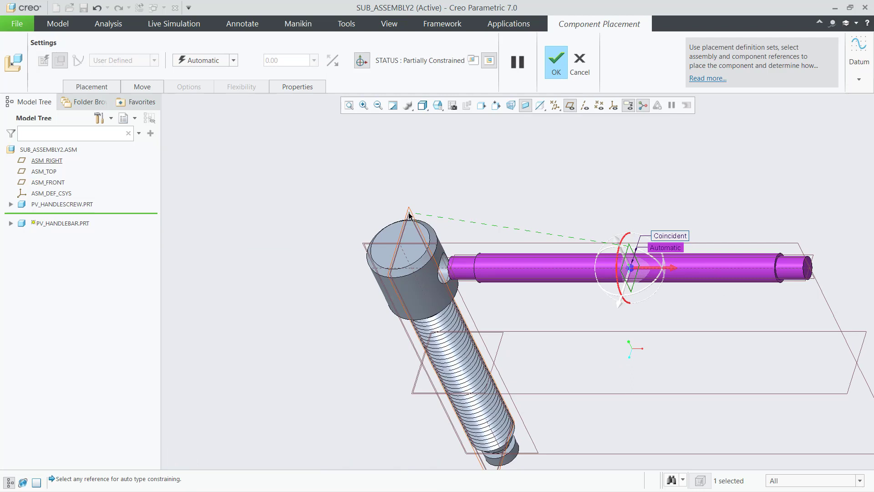
{"action": "left_click", "coordinate": [410, 216]}
{"action": "left_click", "coordinate": [203, 64]}
{"action": "left_click", "coordinate": [197, 100]}
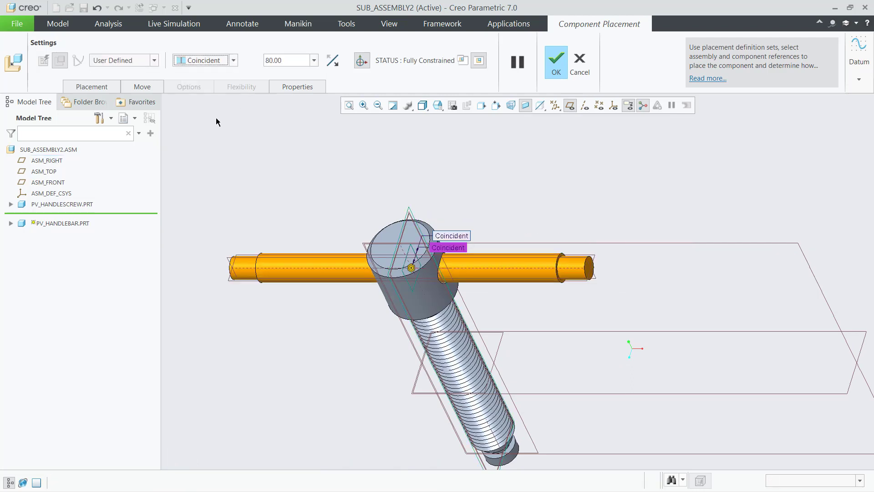
{"action": "middle_click_drag", "start_coordinate": [394, 172], "coordinate": [417, 132]}
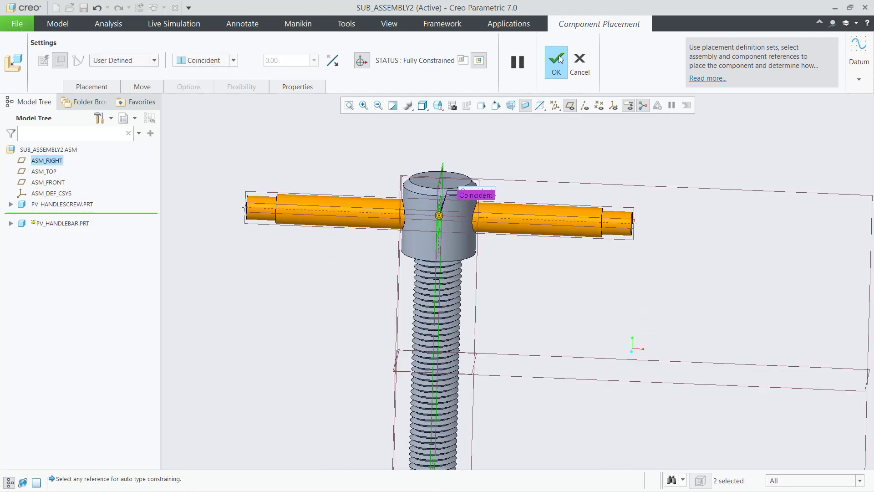
{"action": "left_click", "coordinate": [557, 61]}
Step: Turn off the display of the datum planes
{"action": "key", "text": "ctrl+d"}
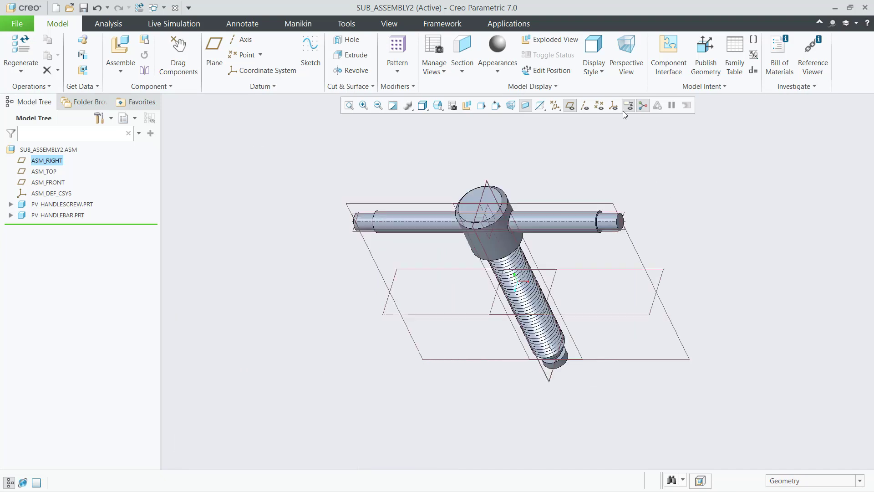
{"action": "left_click", "coordinate": [570, 106]}
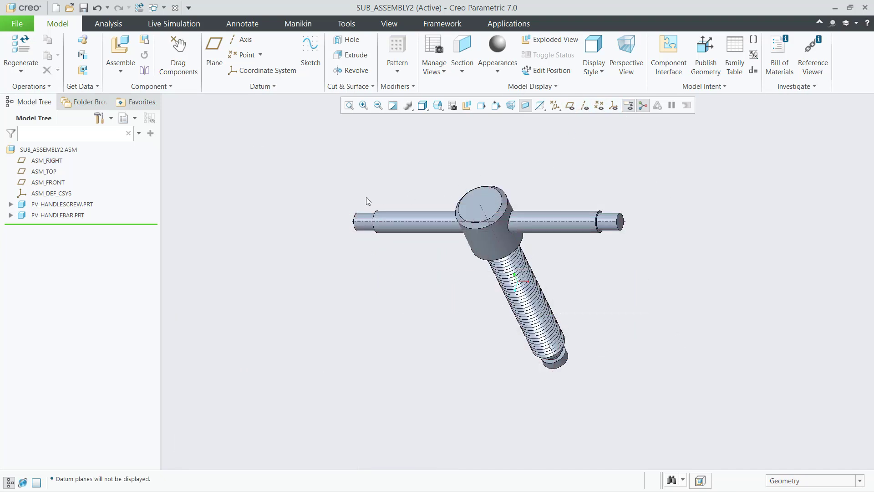
{"action": "mouse_move", "coordinate": [394, 176]}
{"action": "middle_mouse_down"}
{"action": "mouse_move", "coordinate": [398, 164]}
{"action": "mouse_move", "coordinate": [390, 176]}
{"action": "middle_mouse_up"}
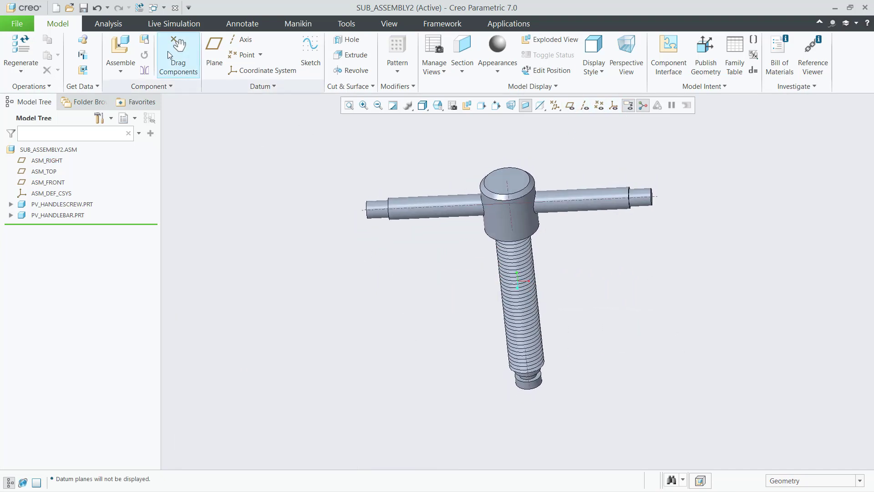
Step: Bring pv_handlebarbush.prt into the assembly
{"action": "left_click", "coordinate": [127, 54]}
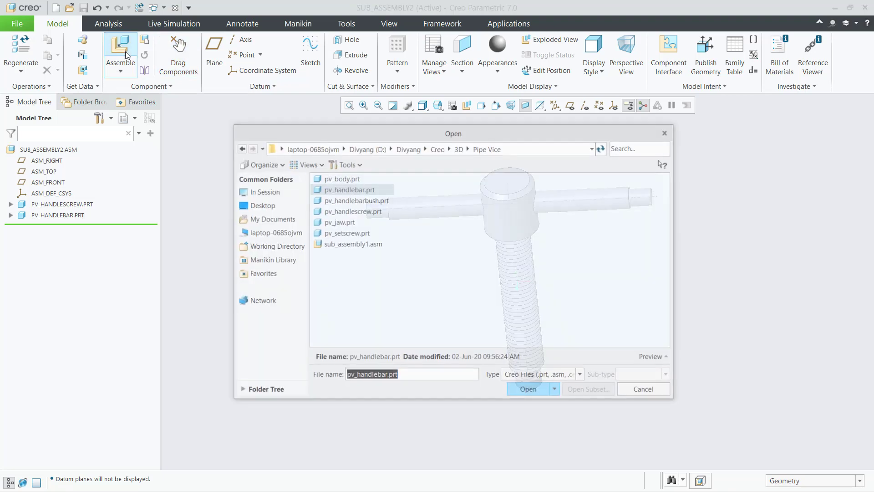
{"action": "left_click", "coordinate": [367, 201]}
{"action": "left_click", "coordinate": [527, 390]}
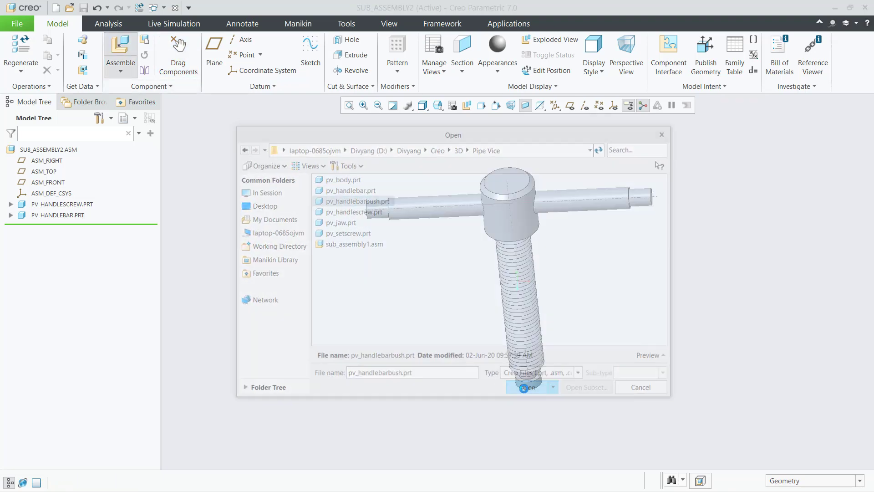
Step: Constrain the bush's bore coincident with the handle bar's reduced end, and slide the bush along the axis beyond that end
{"action": "scroll", "coordinate": [333, 241], "scroll_direction": "up", "scroll_amount": 3}
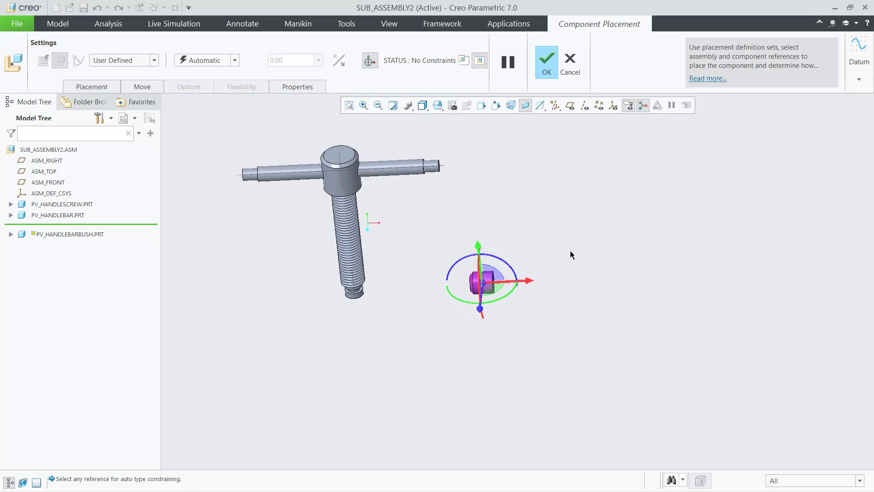
{"action": "middle_click_drag", "start_coordinate": [571, 254], "coordinate": [468, 277]}
{"action": "scroll", "coordinate": [464, 282], "scroll_direction": "down", "scroll_amount": 9}
{"action": "left_click", "coordinate": [516, 267]}
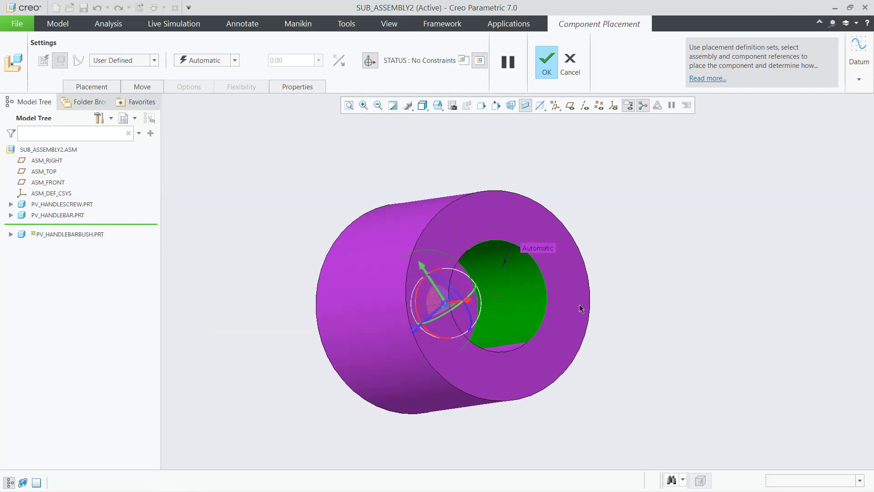
{"action": "scroll", "coordinate": [571, 339], "scroll_direction": "up", "scroll_amount": 7}
{"action": "middle_click_drag", "start_coordinate": [274, 257], "coordinate": [374, 235]}
{"action": "scroll", "coordinate": [374, 234], "scroll_direction": "down", "scroll_amount": 4}
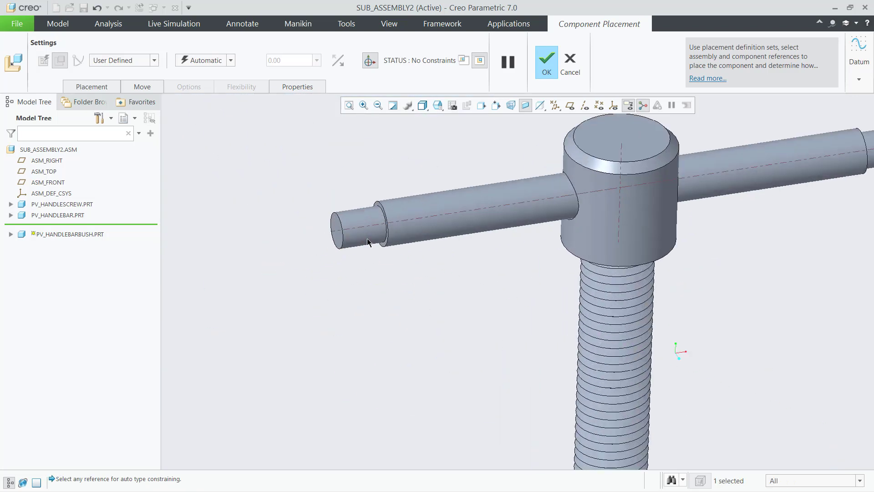
{"action": "left_click", "coordinate": [364, 238]}
{"action": "scroll", "coordinate": [364, 237], "scroll_direction": "up", "scroll_amount": 4}
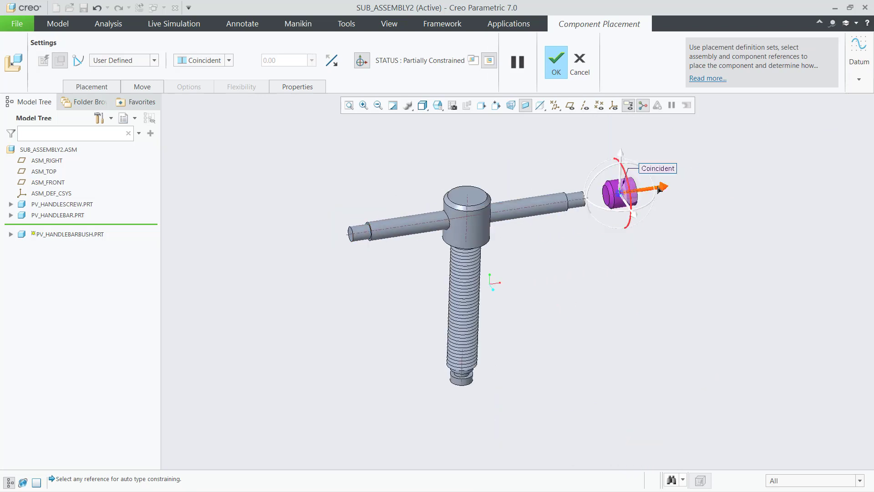
{"action": "left_click_drag", "start_coordinate": [654, 187], "coordinate": [314, 202]}
Step: Make the bush's open end face coincident with the handle bar's shoulder face and accept the placement
{"action": "scroll", "coordinate": [361, 242], "scroll_direction": "down", "scroll_amount": 5}
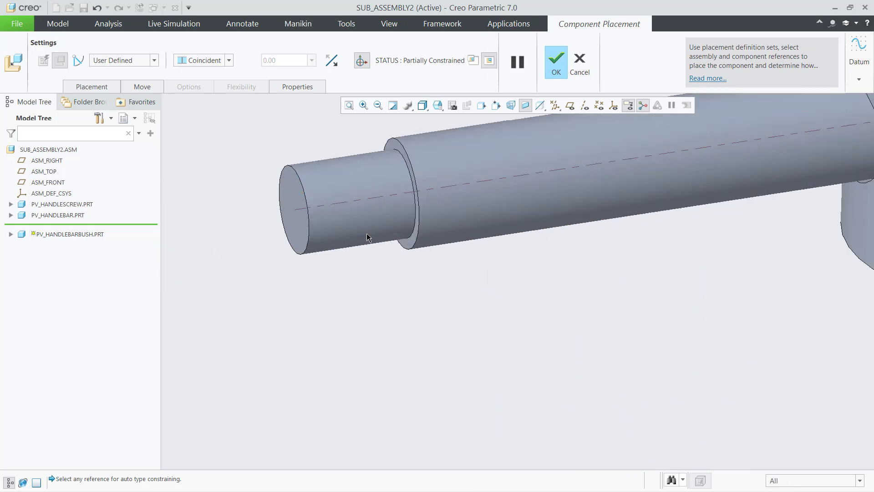
{"action": "left_click", "coordinate": [406, 245]}
{"action": "scroll", "coordinate": [412, 273], "scroll_direction": "up", "scroll_amount": 1}
{"action": "middle_click_drag", "start_coordinate": [366, 290], "coordinate": [330, 295]}
{"action": "scroll", "coordinate": [330, 295], "scroll_direction": "up", "scroll_amount": 3}
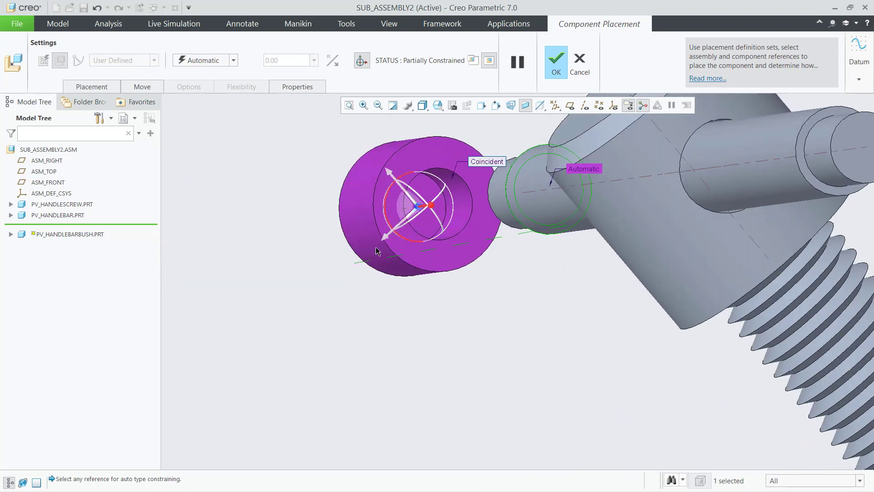
{"action": "left_click", "coordinate": [407, 255]}
{"action": "key", "text": "ctrl+d"}
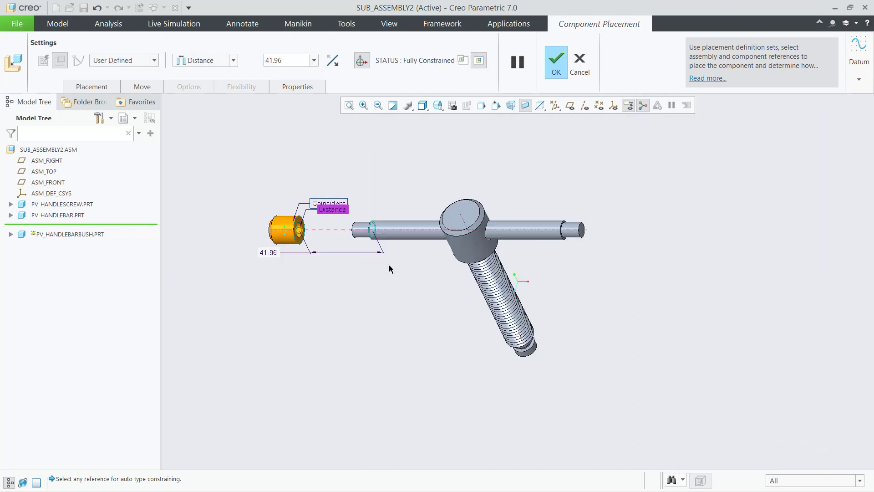
{"action": "left_click", "coordinate": [218, 64]}
{"action": "left_click", "coordinate": [201, 102]}
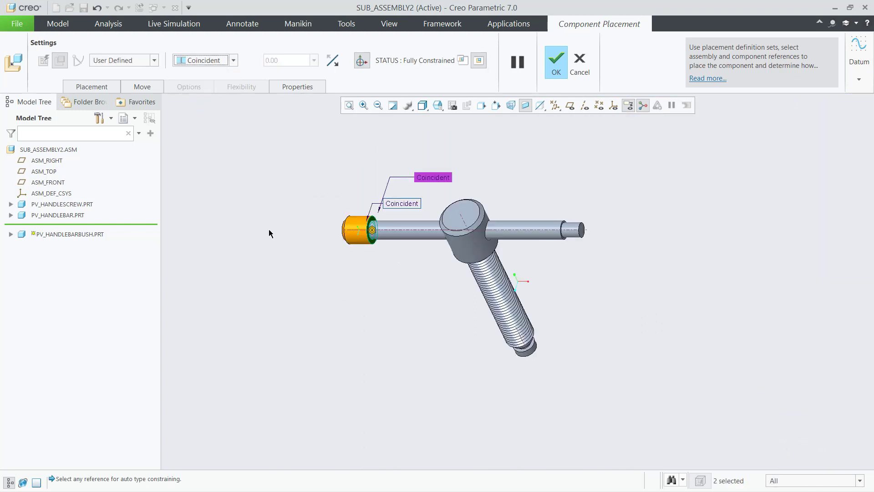
{"action": "middle_click_drag", "start_coordinate": [269, 229], "coordinate": [302, 212]}
{"action": "left_click", "coordinate": [557, 64]}
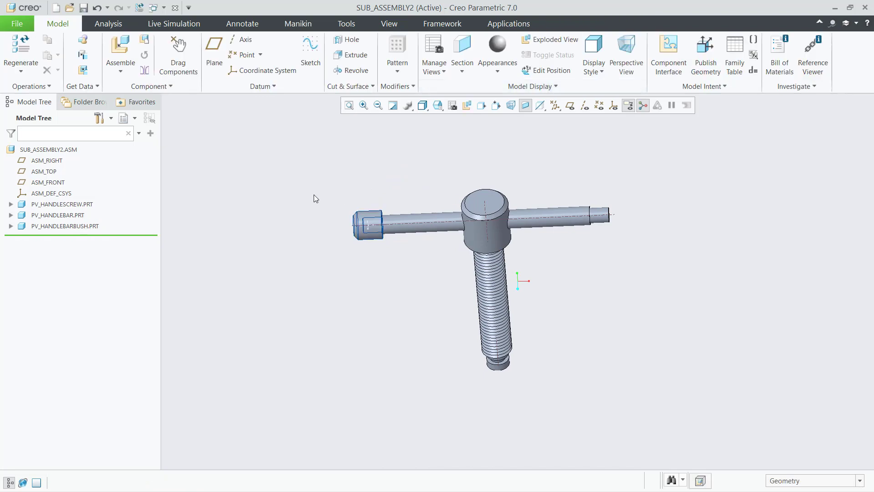
Step: Repeat the handle bar bush on the handle bar's opposite end, varying both coincident references to that end's reduced surface and shoulder face
{"action": "middle_click_drag", "start_coordinate": [323, 240], "coordinate": [313, 255]}
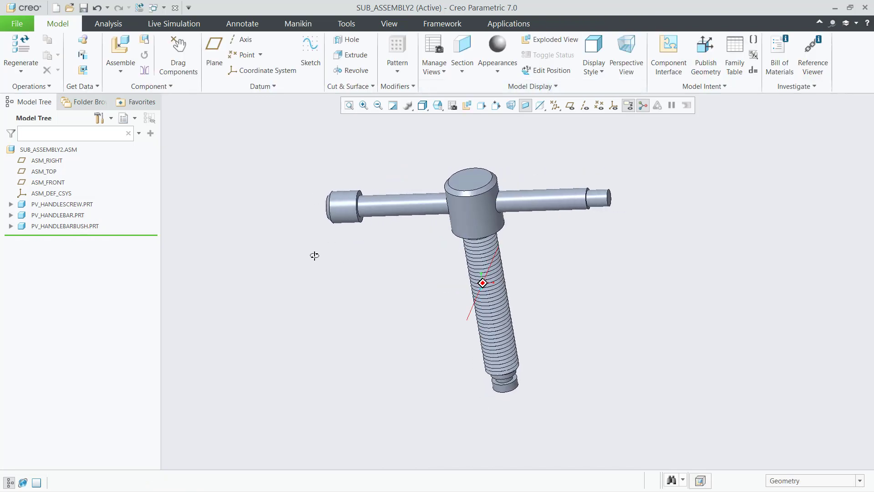
{"action": "left_click", "coordinate": [91, 228]}
{"action": "left_click", "coordinate": [144, 55]}
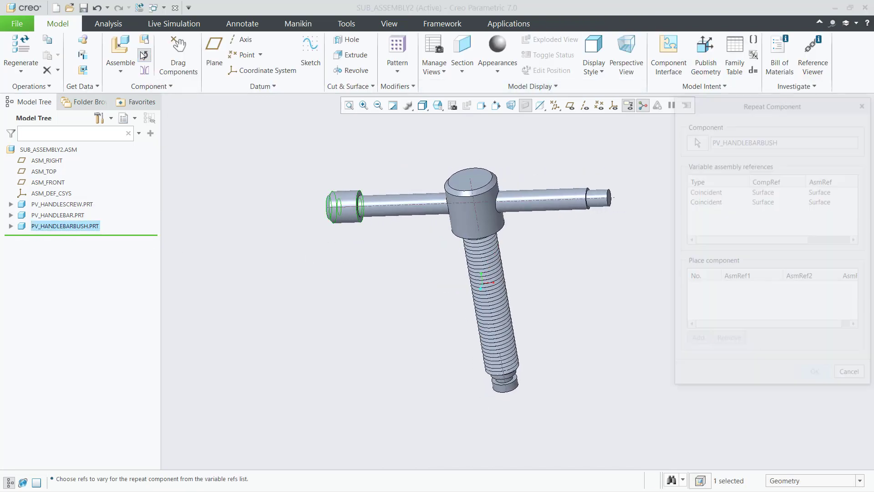
{"action": "left_click_drag", "start_coordinate": [772, 195], "coordinate": [762, 201]}
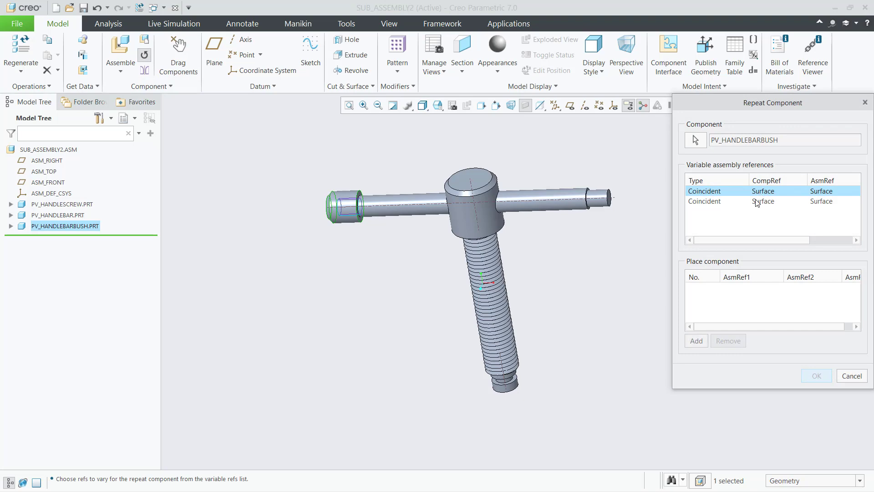
{"action": "left_click", "coordinate": [695, 341]}
{"action": "scroll", "coordinate": [645, 242], "scroll_direction": "down", "scroll_amount": 6}
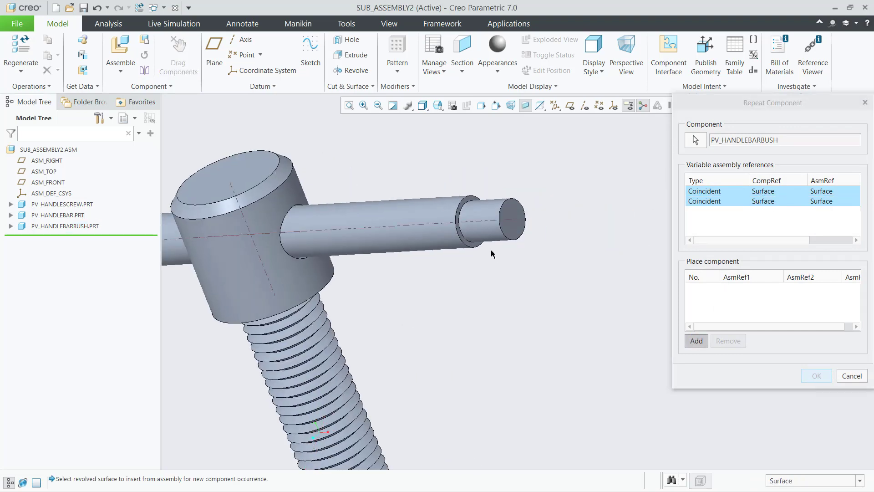
{"action": "left_click", "coordinate": [483, 232]}
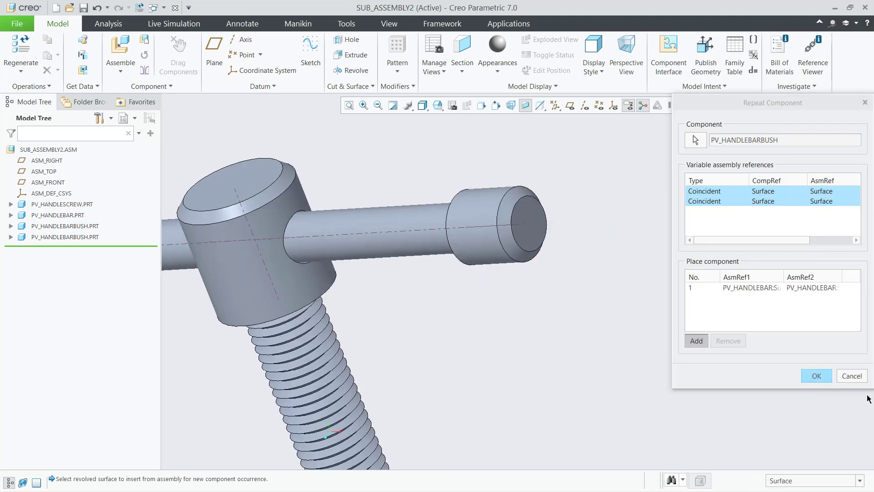
{"action": "left_click", "coordinate": [816, 376]}
{"action": "scroll", "coordinate": [628, 289], "scroll_direction": "up", "scroll_amount": 5}
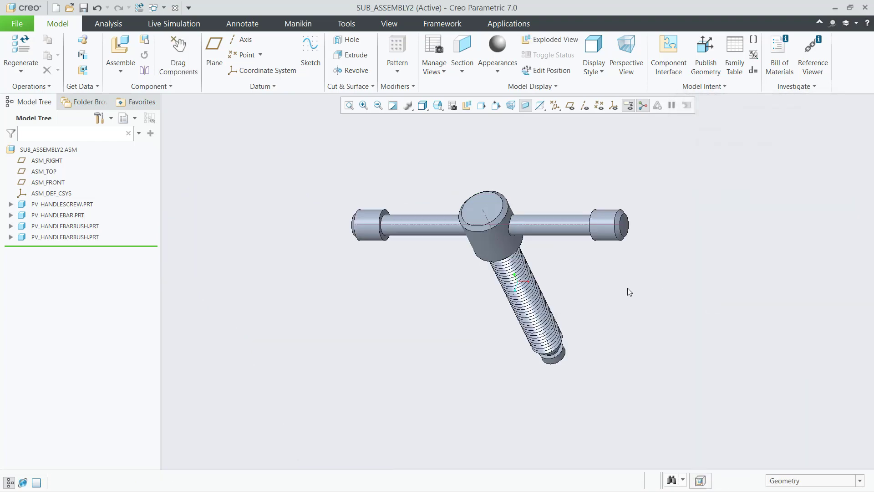
Step: Save SUB_ASSEMBLY2.ASM in the Pipe Vice folder and close it
{"action": "key", "text": "ctrl+s"}
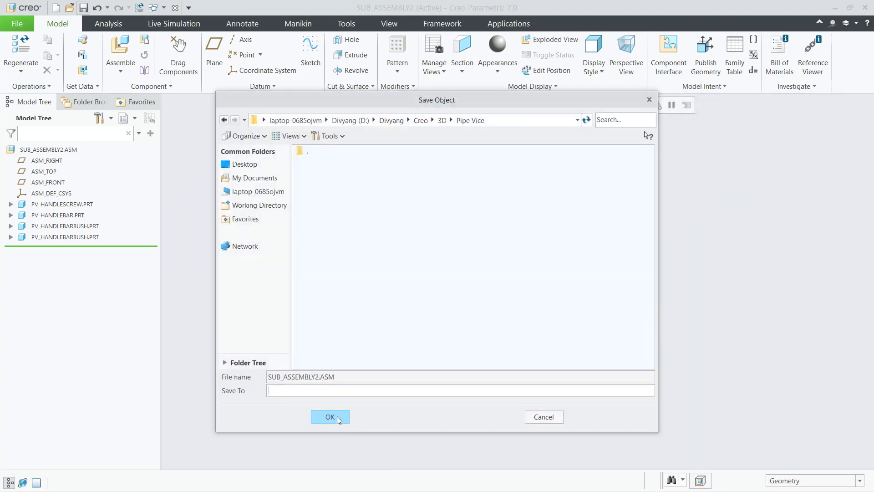
{"action": "left_click", "coordinate": [337, 416]}
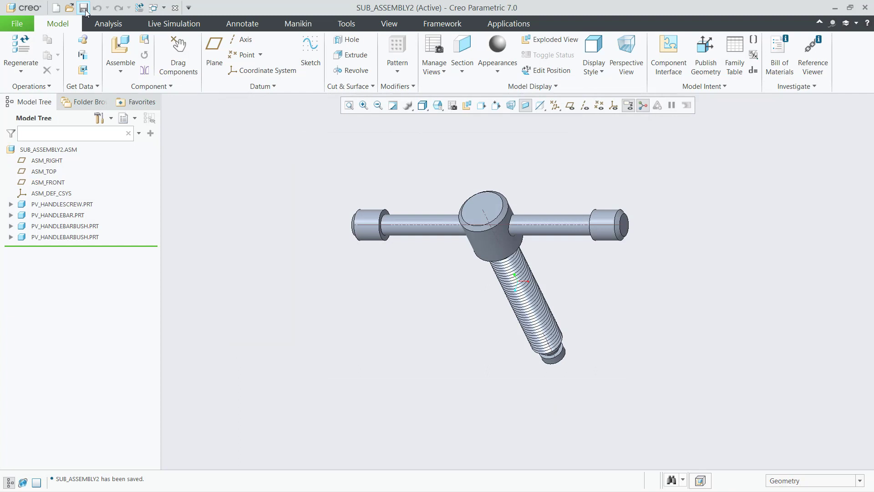
{"action": "left_click", "coordinate": [175, 8]}
{"action": "left_click", "coordinate": [13, 59]}
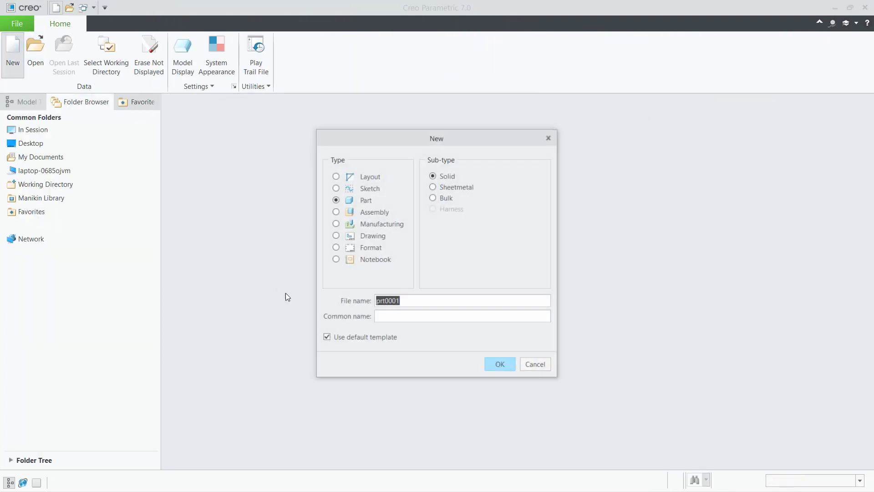
{"action": "left_click", "coordinate": [345, 337]}
{"action": "double_click", "coordinate": [394, 300]}
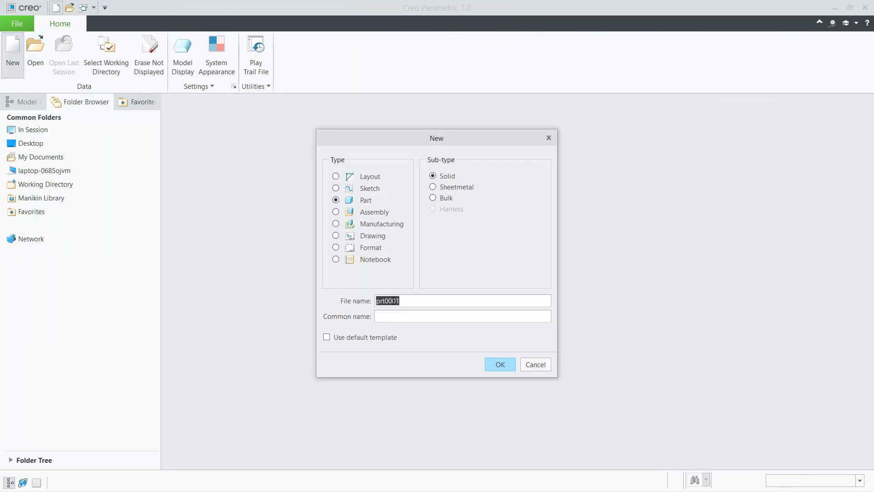
{"action": "type", "text": "Main_Assembly"}
{"action": "left_click", "coordinate": [500, 364]}
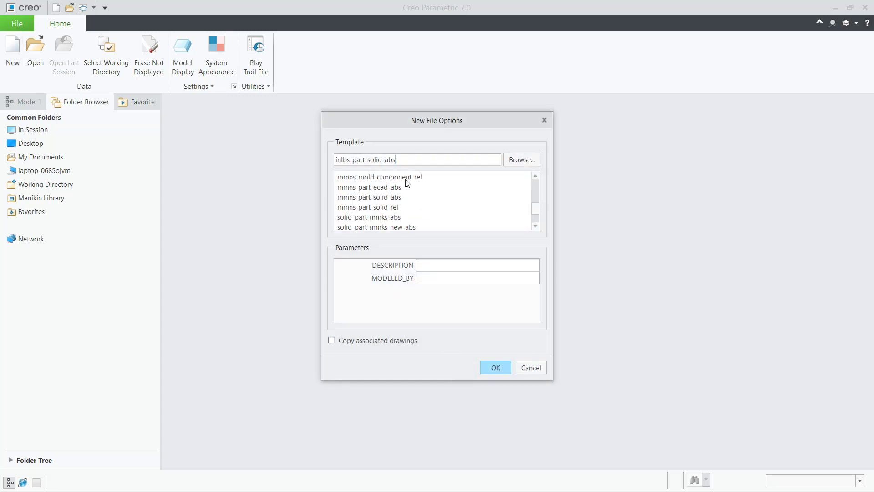
{"action": "scroll", "coordinate": [383, 216], "scroll_direction": "down", "scroll_amount": 2}
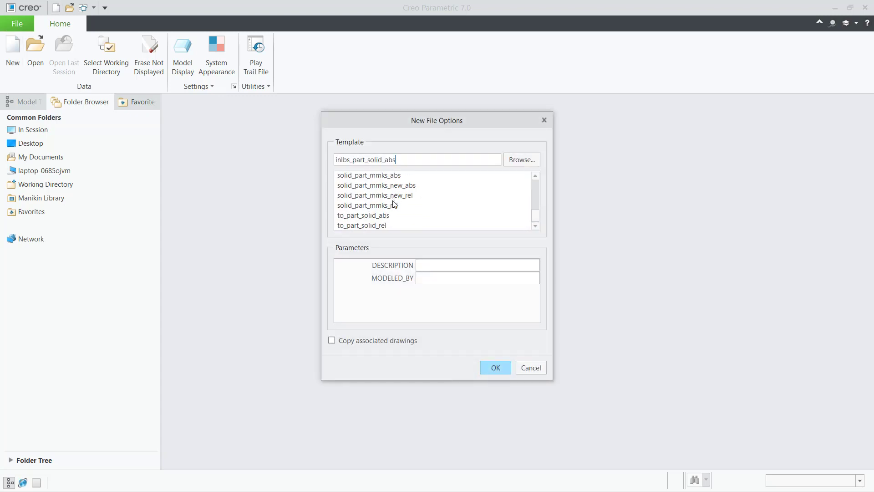
{"action": "scroll", "coordinate": [395, 204], "scroll_direction": "up", "scroll_amount": 1}
{"action": "left_click", "coordinate": [387, 196]}
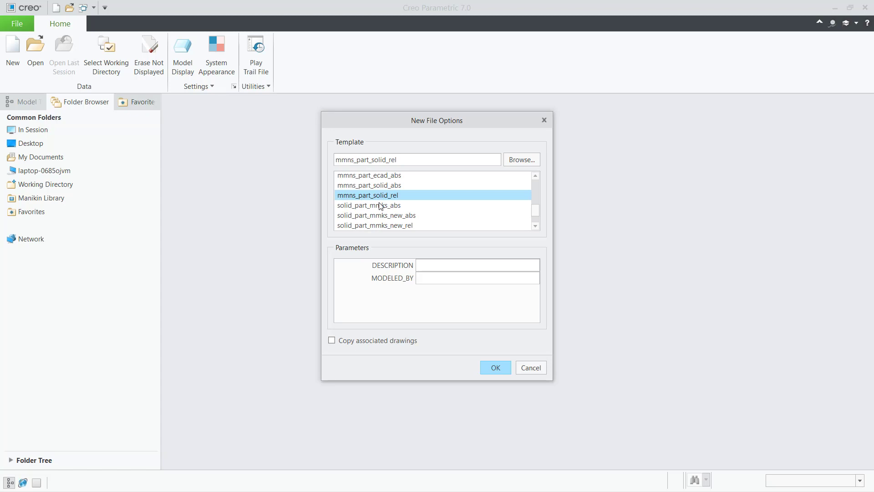
{"action": "scroll", "coordinate": [380, 206], "scroll_direction": "up", "scroll_amount": 1}
{"action": "scroll", "coordinate": [384, 218], "scroll_direction": "down", "scroll_amount": 2}
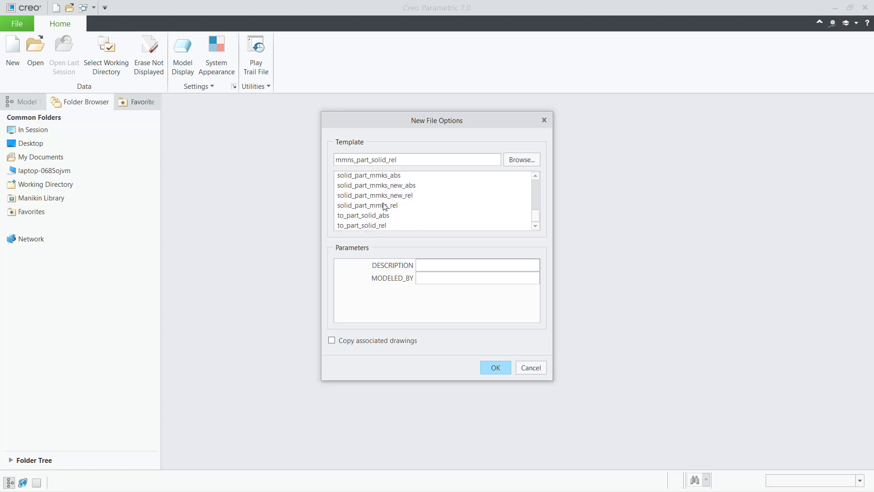
{"action": "scroll", "coordinate": [384, 207], "scroll_direction": "up", "scroll_amount": 1}
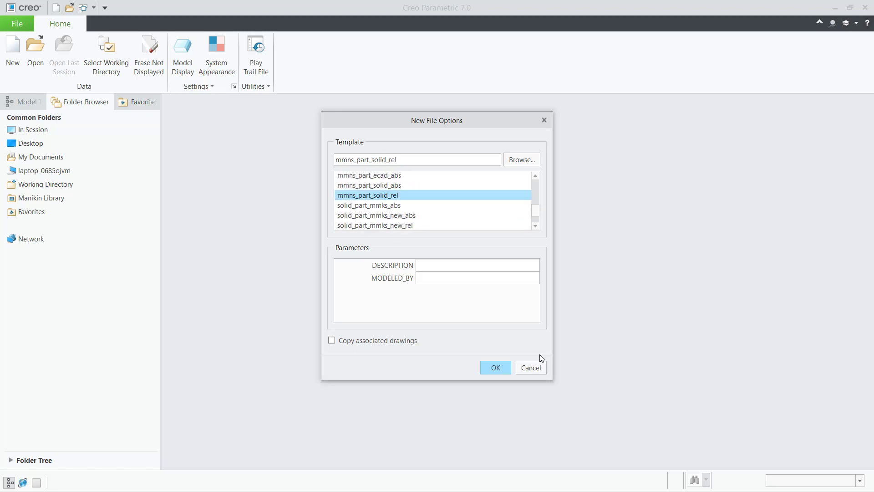
{"action": "left_click", "coordinate": [529, 367]}
Step: Create a new design assembly named Main_Assembly from the mmns_asm_design_rel template instead of the default template
{"action": "left_click", "coordinate": [13, 54]}
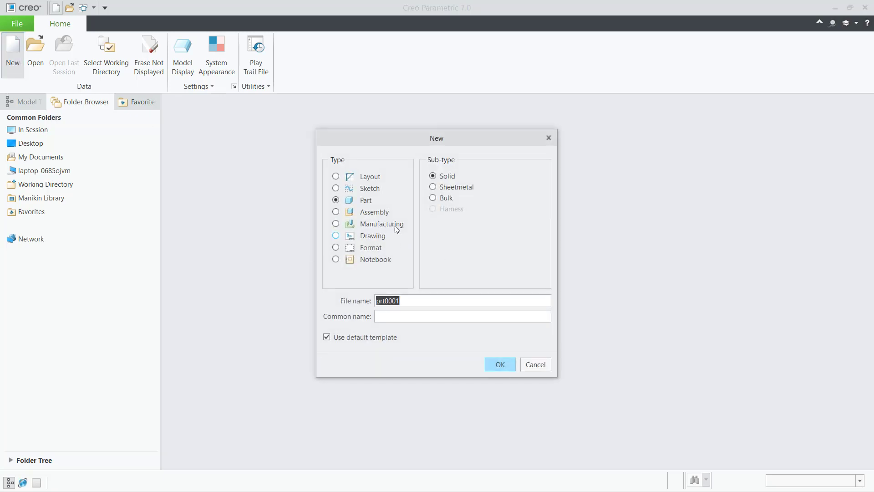
{"action": "left_click", "coordinate": [372, 212]}
{"action": "left_click", "coordinate": [368, 336]}
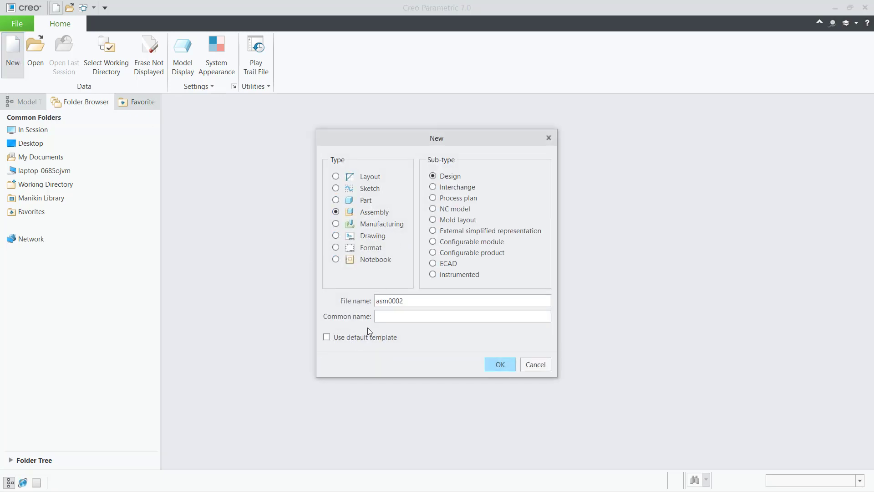
{"action": "double_click", "coordinate": [407, 301]}
{"action": "type", "text": "Main_Assembly"}
{"action": "left_click", "coordinate": [504, 366]}
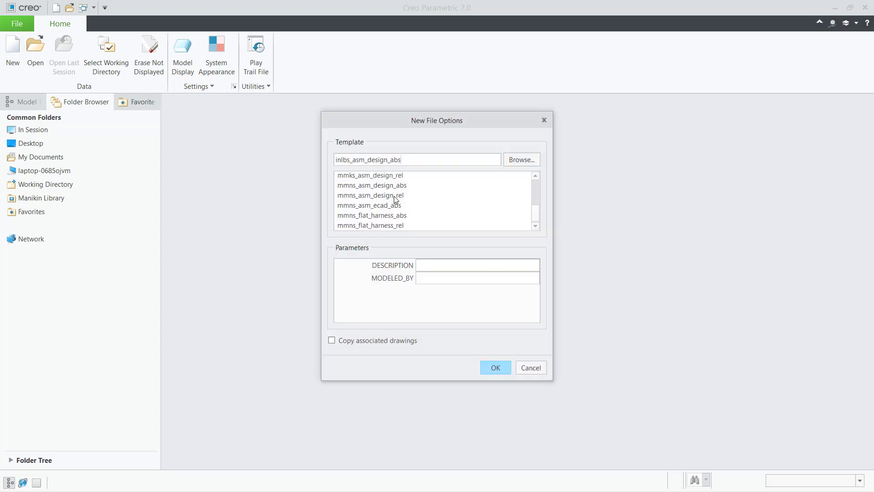
{"action": "left_click", "coordinate": [385, 196]}
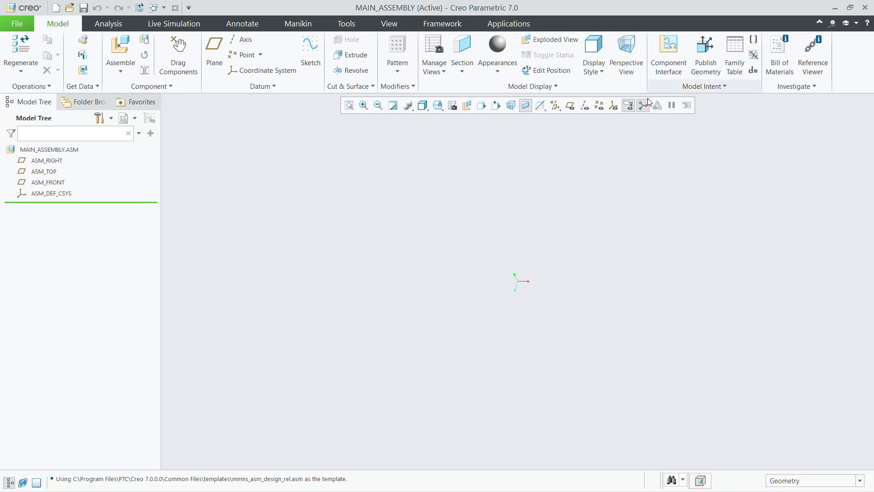
Step: Turn on the display of all datum axes, points, coordinate systems and planes
{"action": "left_click", "coordinate": [555, 107]}
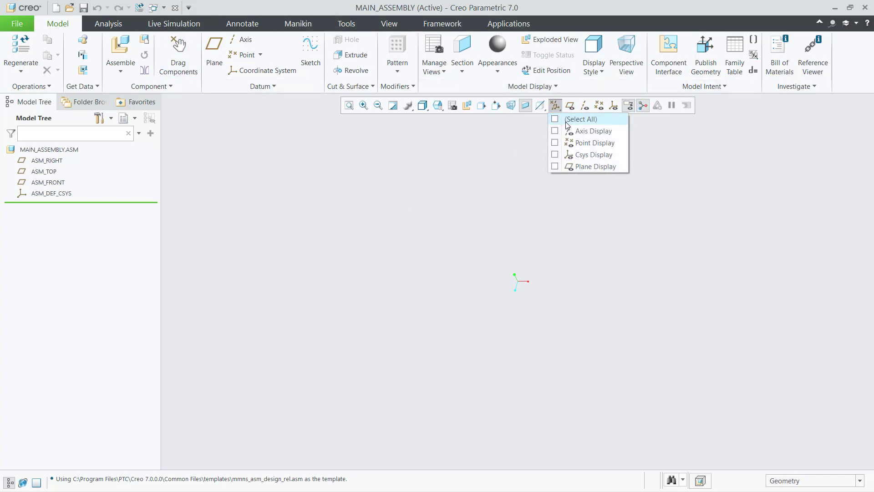
{"action": "left_click", "coordinate": [565, 120]}
{"action": "left_click", "coordinate": [565, 120]}
{"action": "left_click", "coordinate": [566, 120]}
{"action": "left_click", "coordinate": [463, 170]}
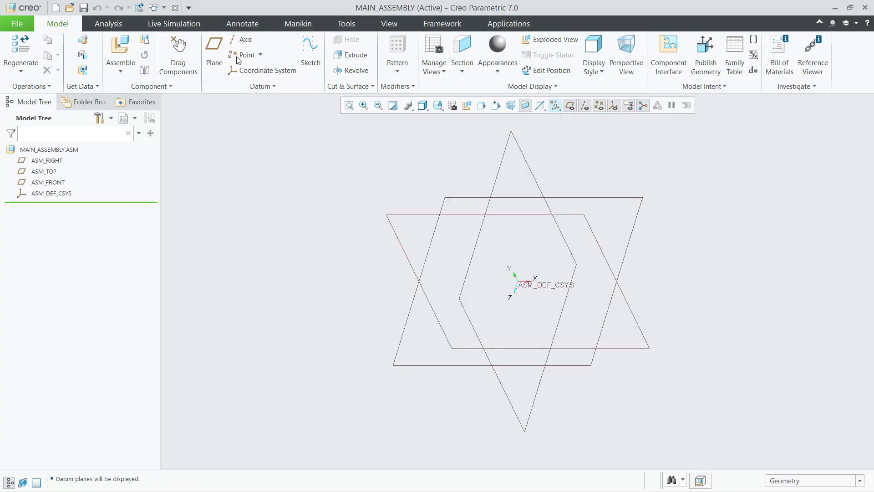
Step: Assemble pv_body.prt into the main assembly with the Default constraint and accept the placement
{"action": "left_click", "coordinate": [120, 48]}
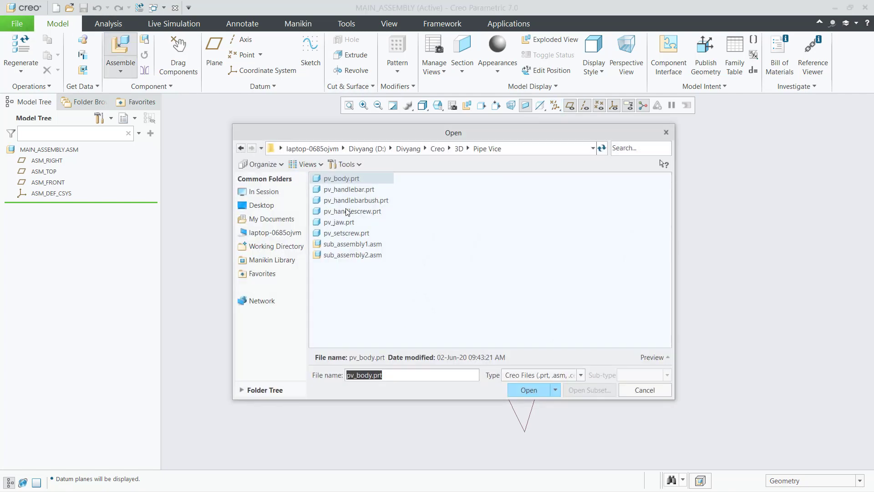
{"action": "left_click", "coordinate": [353, 179]}
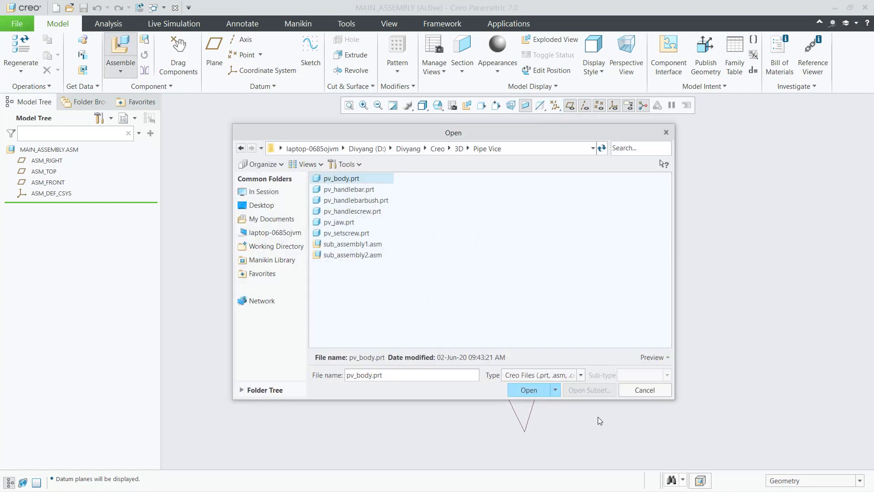
{"action": "left_click", "coordinate": [540, 394]}
{"action": "left_click", "coordinate": [207, 60]}
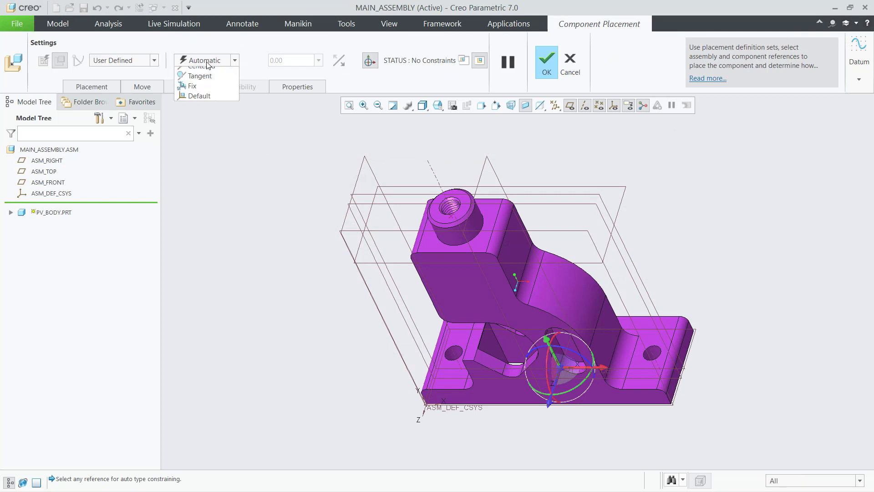
{"action": "left_click", "coordinate": [199, 172]}
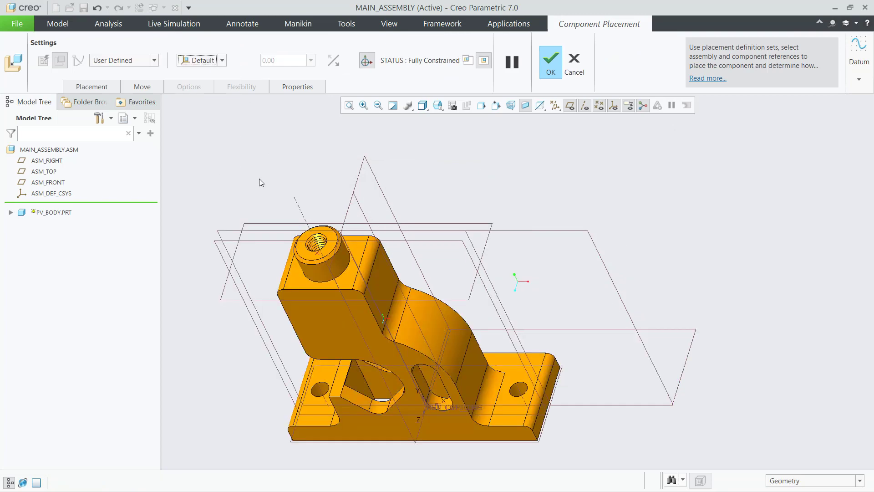
{"action": "left_click", "coordinate": [548, 59]}
Step: Hide all datum features, and turn the display of only the axes and points back on
{"action": "left_click", "coordinate": [555, 105]}
{"action": "left_click", "coordinate": [556, 120]}
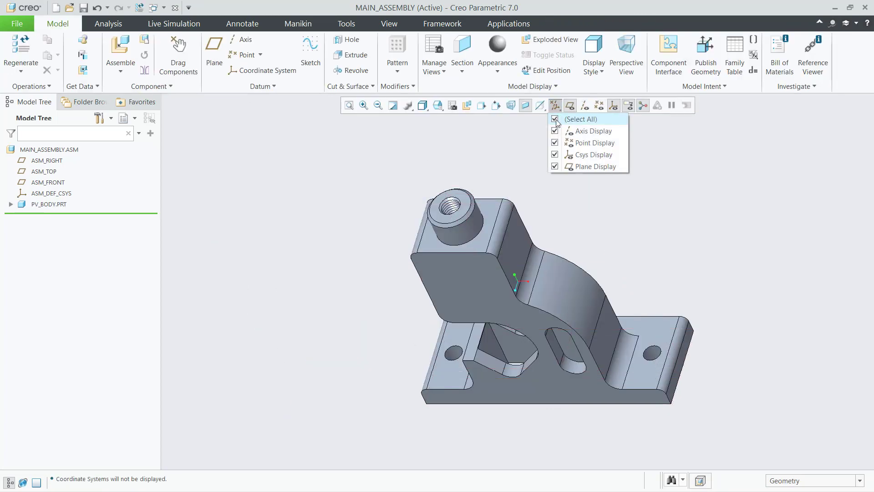
{"action": "left_click", "coordinate": [481, 132]}
{"action": "middle_click_drag", "start_coordinate": [450, 208], "coordinate": [492, 167]}
{"action": "left_click", "coordinate": [584, 106]}
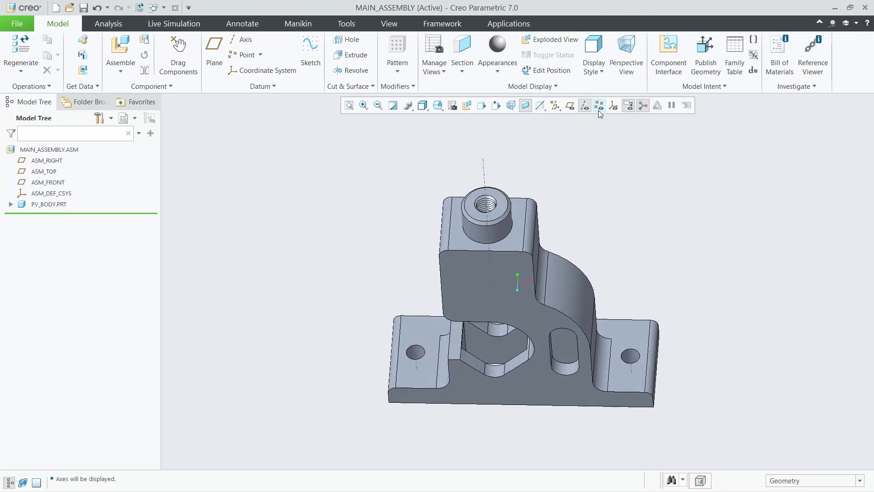
{"action": "left_click", "coordinate": [599, 107]}
{"action": "middle_click_drag", "start_coordinate": [569, 197], "coordinate": [561, 207]}
{"action": "key", "text": "ctrl+d"}
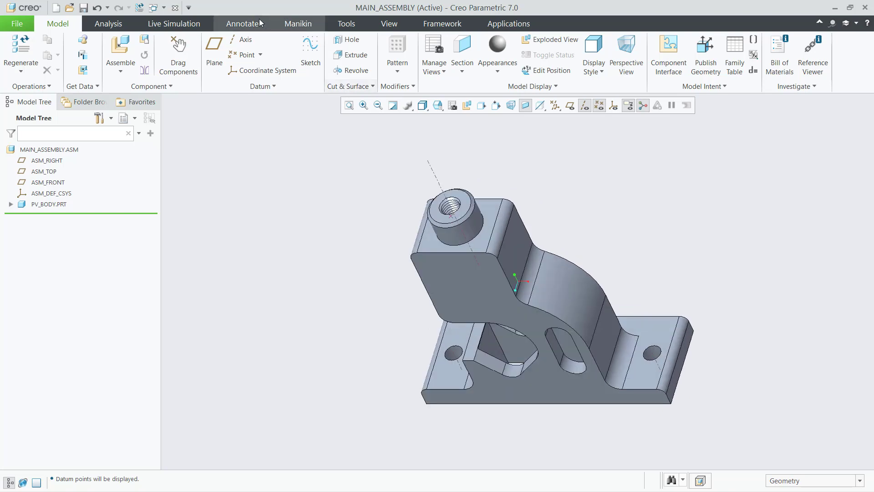
Step: Bring sub_assembly2.asm into the main assembly beside the vice body
{"action": "left_click", "coordinate": [125, 41]}
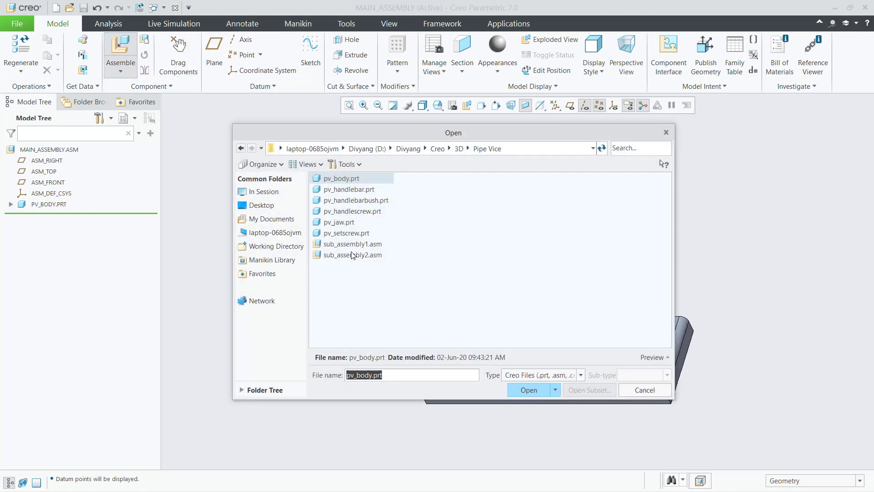
{"action": "left_click", "coordinate": [352, 256]}
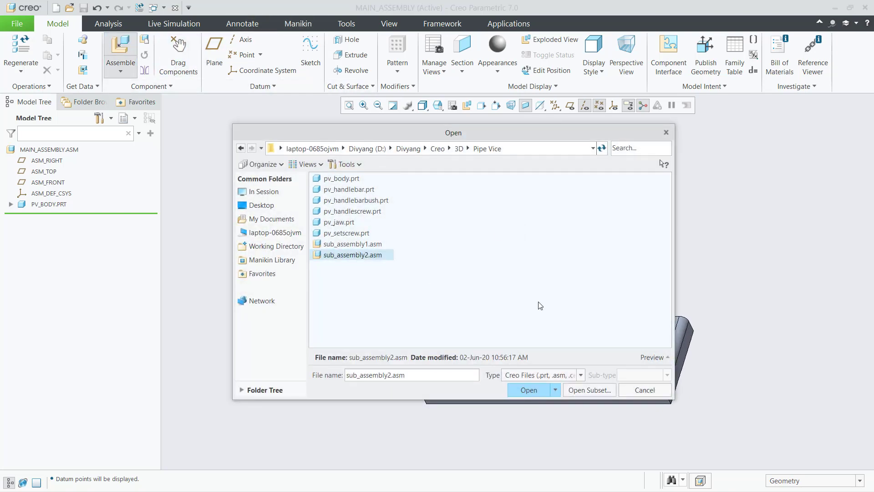
{"action": "left_click", "coordinate": [529, 391]}
{"action": "scroll", "coordinate": [471, 211], "scroll_direction": "up", "scroll_amount": 5}
{"action": "scroll", "coordinate": [376, 220], "scroll_direction": "down", "scroll_amount": 4}
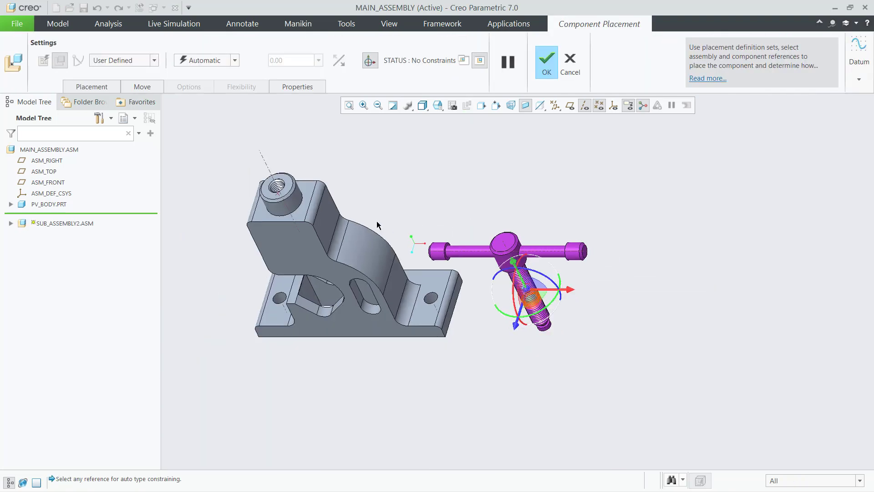
Step: Give the handle sub-assembly a Cylinder connection, aligning the handle screw's axis with the axis of the body's threaded boss hole
{"action": "left_click", "coordinate": [118, 58]}
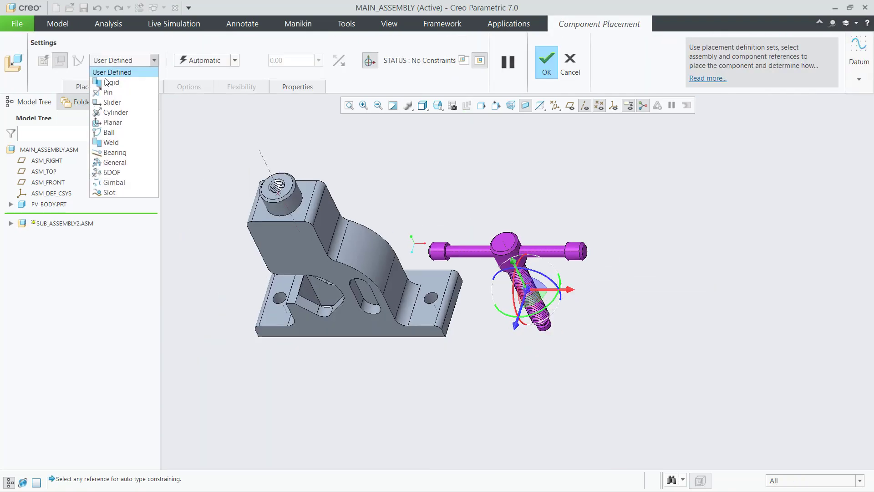
{"action": "left_click", "coordinate": [113, 113]}
{"action": "scroll", "coordinate": [489, 260], "scroll_direction": "up", "scroll_amount": 5}
{"action": "left_click", "coordinate": [550, 225]}
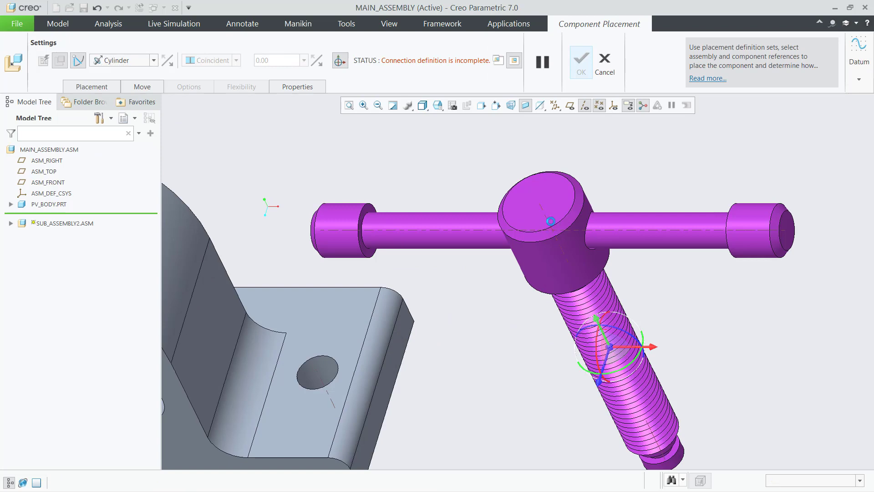
{"action": "scroll", "coordinate": [647, 287], "scroll_direction": "down", "scroll_amount": 5}
{"action": "left_click", "coordinate": [301, 148]}
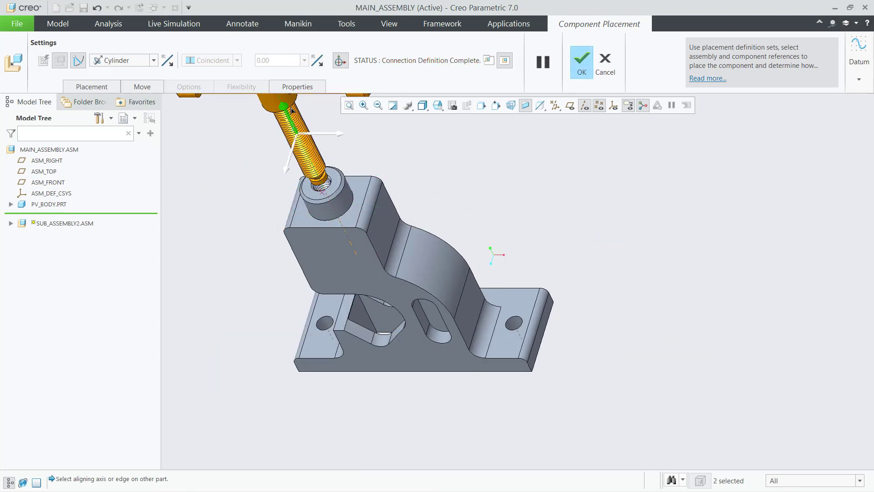
{"action": "scroll", "coordinate": [344, 298], "scroll_direction": "down", "scroll_amount": 4}
{"action": "middle_click_drag", "start_coordinate": [337, 175], "coordinate": [457, 206]}
{"action": "scroll", "coordinate": [384, 200], "scroll_direction": "up", "scroll_amount": 4}
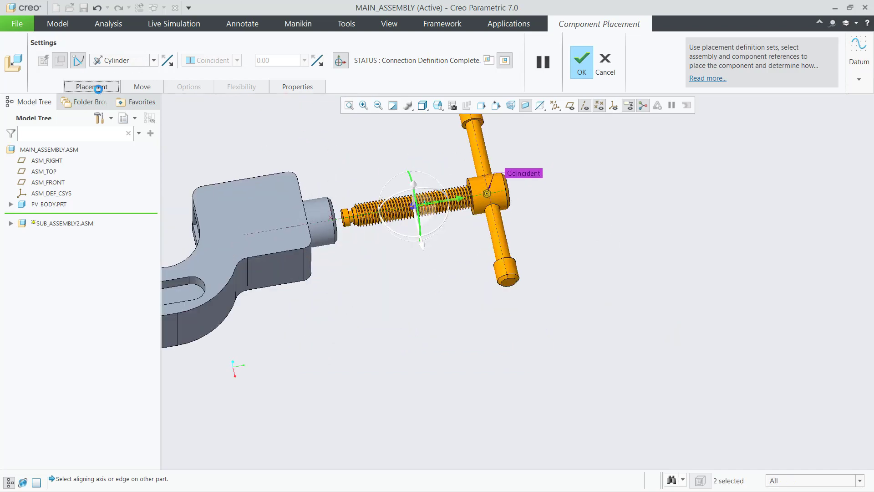
Step: Add a second connection set of type Slot to the placement of the handle sub-assembly
{"action": "left_click", "coordinate": [97, 86]}
{"action": "left_click", "coordinate": [91, 192]}
{"action": "left_click", "coordinate": [106, 64]}
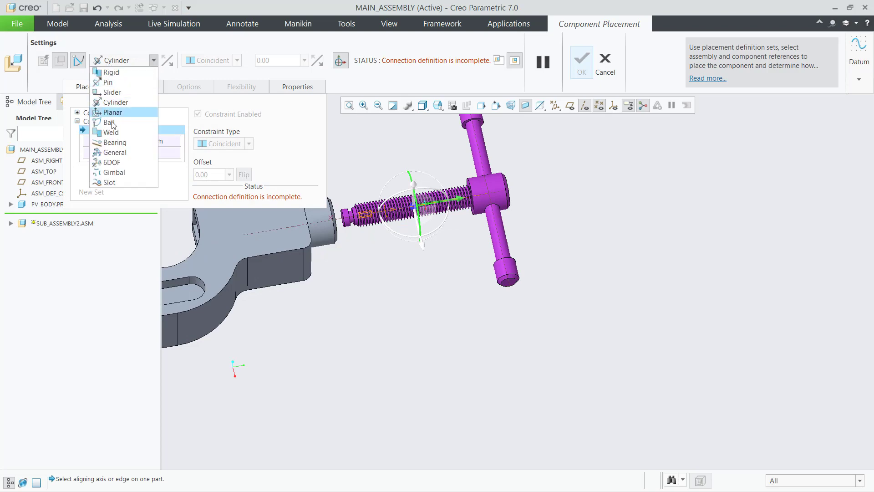
{"action": "left_click", "coordinate": [116, 185]}
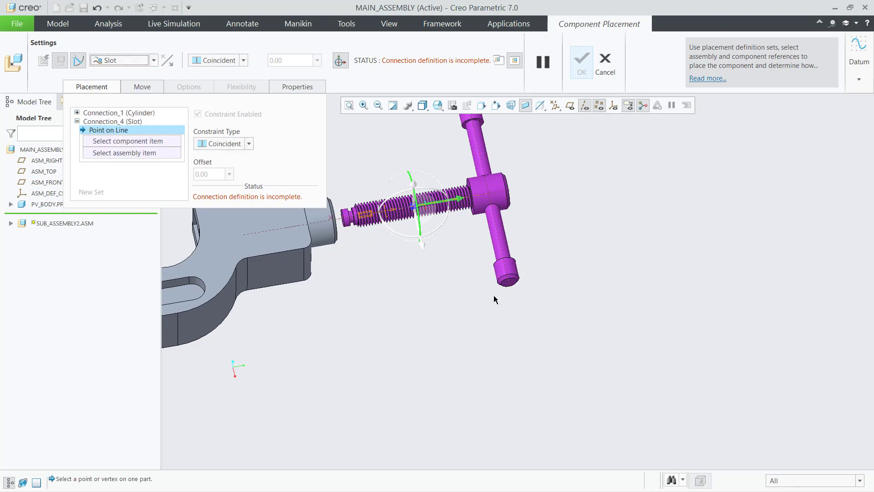
Step: Select all 12 consecutive helical thread-root edges along the full length of the handle screw as the slot's component reference
{"action": "scroll", "coordinate": [433, 275], "scroll_direction": "down", "scroll_amount": 4}
{"action": "scroll", "coordinate": [432, 277], "scroll_direction": "up", "scroll_amount": 4}
{"action": "middle_click_drag", "start_coordinate": [382, 226], "coordinate": [388, 248]}
{"action": "scroll", "coordinate": [385, 232], "scroll_direction": "down", "scroll_amount": 4}
{"action": "scroll", "coordinate": [388, 247], "scroll_direction": "down", "scroll_amount": 5}
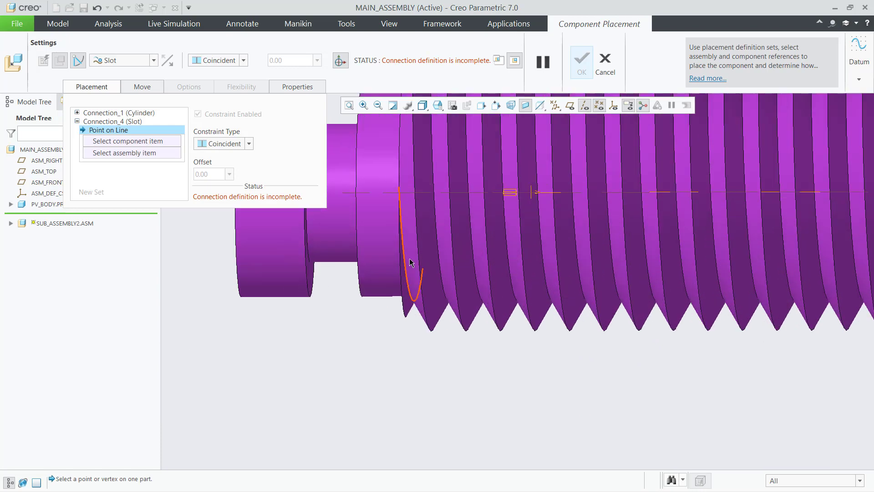
{"action": "left_click", "coordinate": [407, 269]}
{"action": "left_click", "coordinate": [566, 275], "text": "ctrl"}
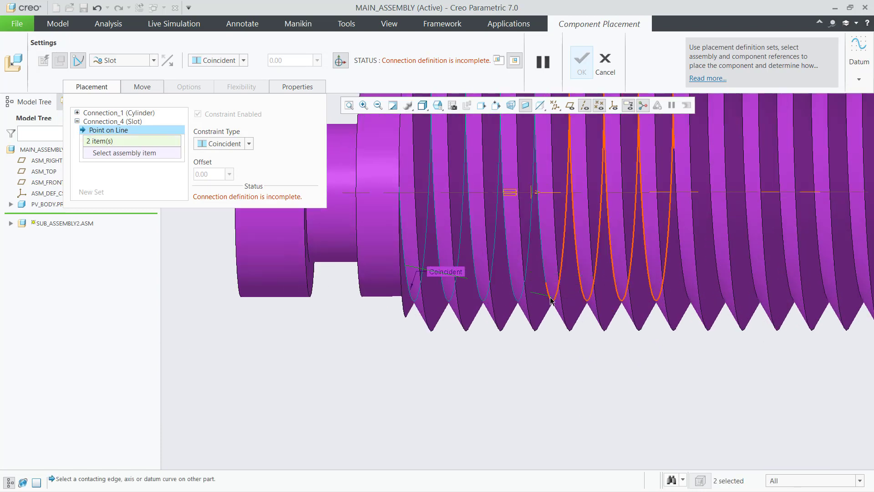
{"action": "left_click", "coordinate": [692, 294], "text": "ctrl"}
{"action": "scroll", "coordinate": [650, 309], "scroll_direction": "up", "scroll_amount": 4}
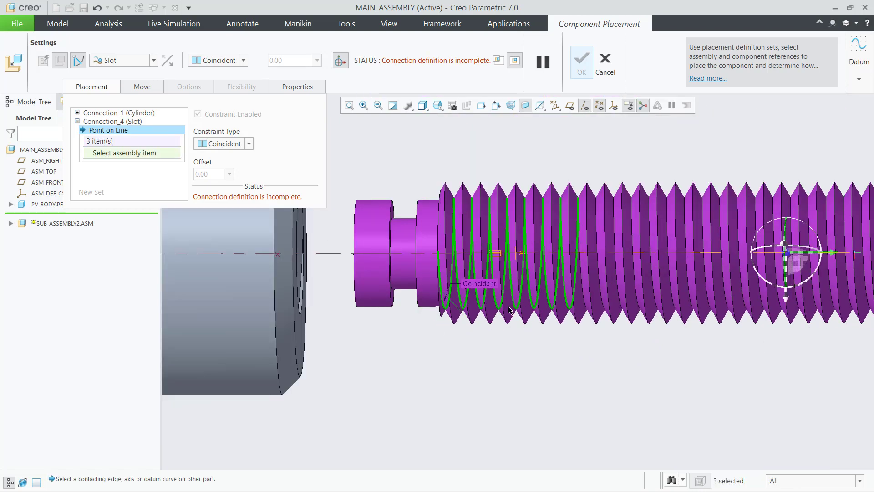
{"action": "scroll", "coordinate": [649, 308], "scroll_direction": "down", "scroll_amount": 4}
{"action": "left_click", "coordinate": [667, 302], "text": "ctrl"}
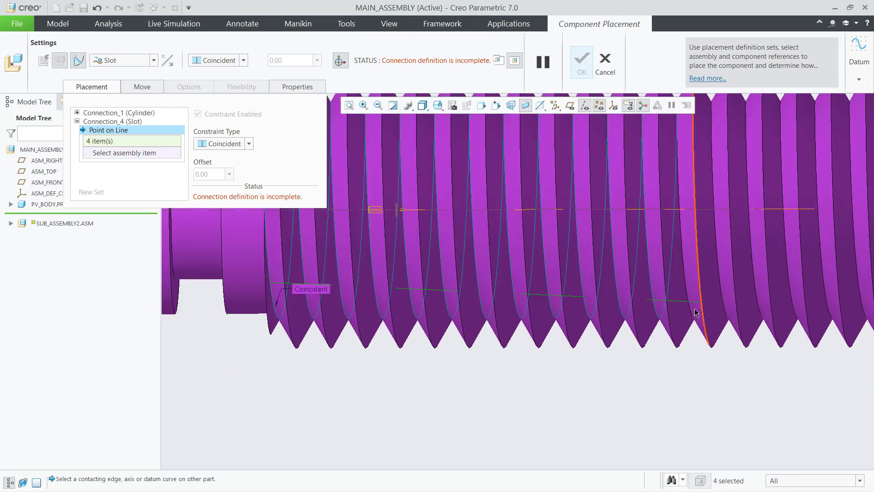
{"action": "left_click", "coordinate": [747, 308], "text": "ctrl"}
{"action": "scroll", "coordinate": [795, 275], "scroll_direction": "down", "scroll_amount": 1}
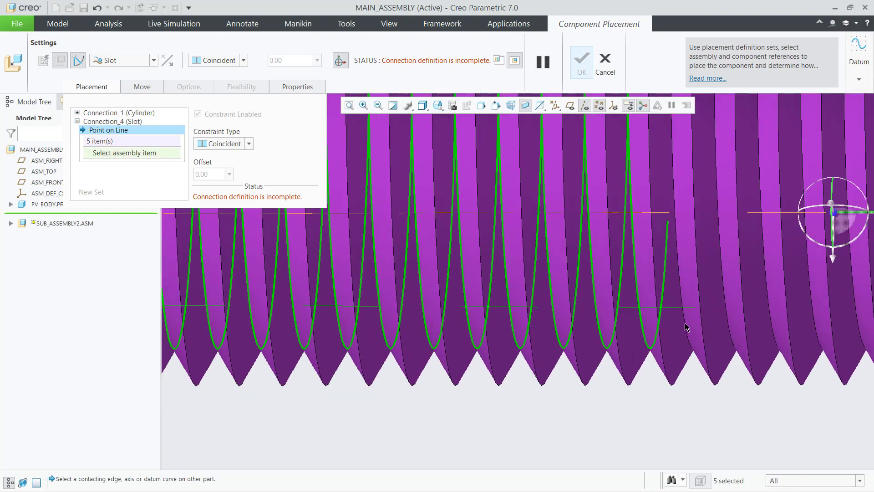
{"action": "left_click", "coordinate": [774, 316], "text": "ctrl"}
{"action": "scroll", "coordinate": [577, 303], "scroll_direction": "up", "scroll_amount": 3}
{"action": "scroll", "coordinate": [814, 287], "scroll_direction": "down", "scroll_amount": 1}
{"action": "scroll", "coordinate": [755, 285], "scroll_direction": "down", "scroll_amount": 2}
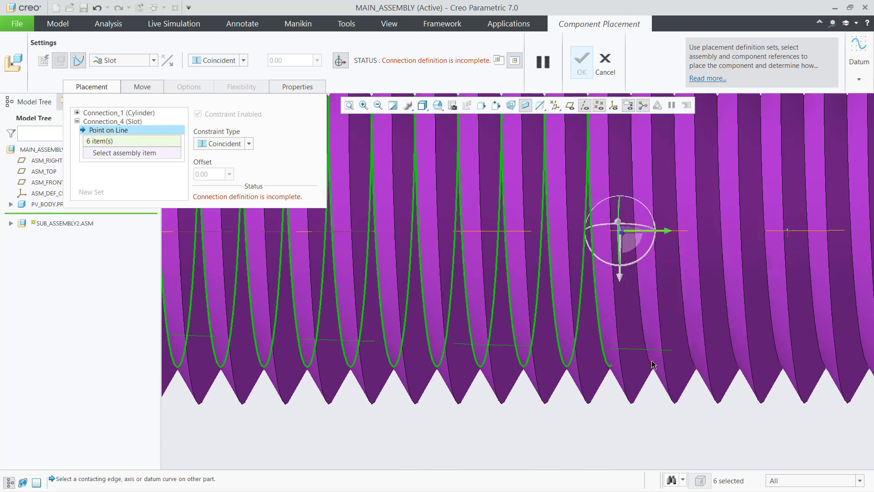
{"action": "left_click", "coordinate": [645, 359], "text": "ctrl"}
{"action": "scroll", "coordinate": [607, 348], "scroll_direction": "up", "scroll_amount": 6}
{"action": "scroll", "coordinate": [840, 376], "scroll_direction": "down", "scroll_amount": 3}
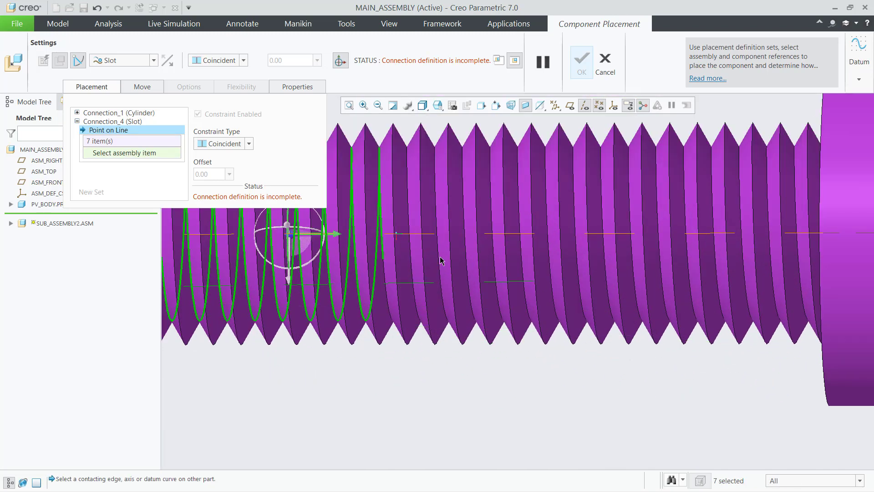
{"action": "left_click", "coordinate": [392, 319], "text": "ctrl"}
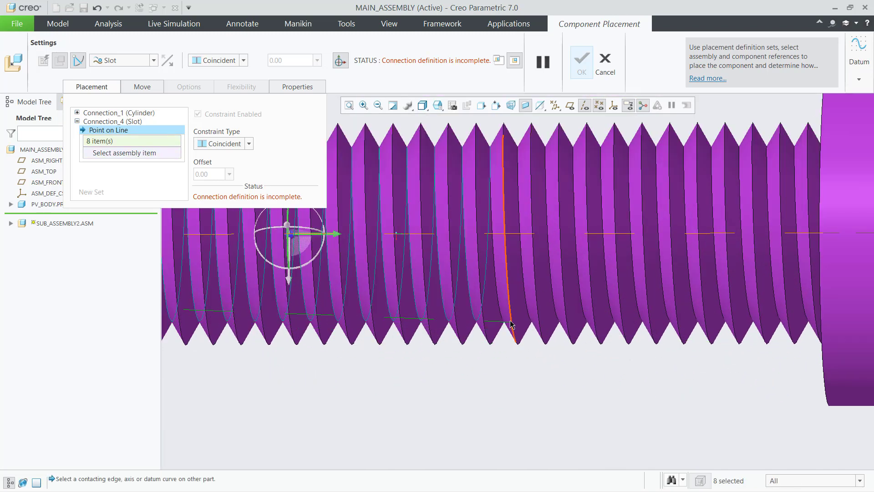
{"action": "left_click", "coordinate": [683, 317], "text": "ctrl"}
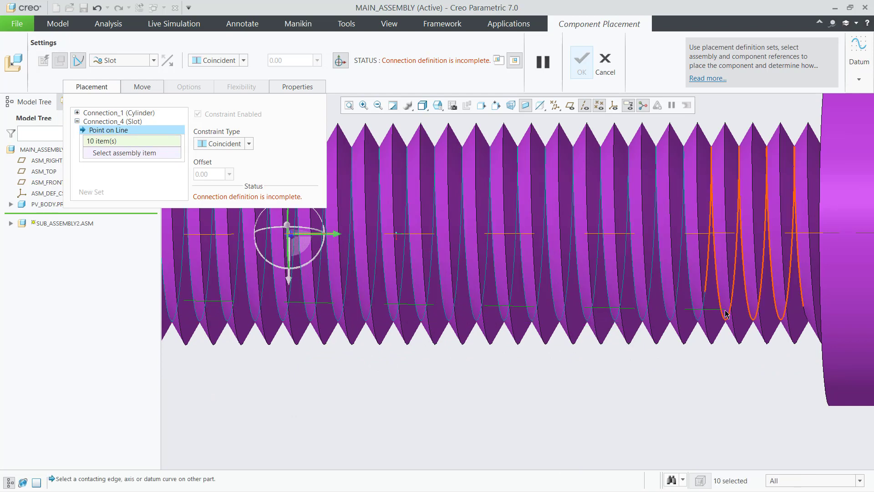
{"action": "left_click", "coordinate": [778, 314], "text": "ctrl"}
{"action": "left_click", "coordinate": [806, 315], "text": "ctrl"}
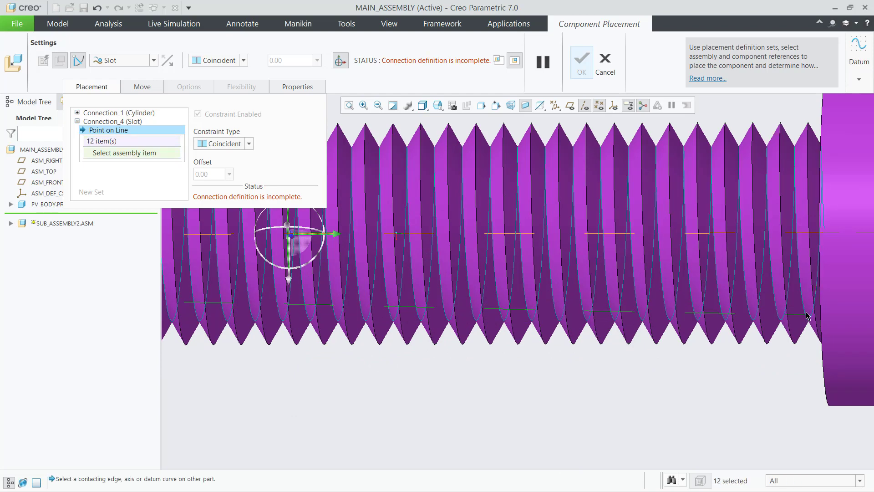
Step: Pick datum point PNT0 at the mouth of the vice body's threaded boss as the slot's assembly reference
{"action": "scroll", "coordinate": [778, 311], "scroll_direction": "up", "scroll_amount": 5}
{"action": "scroll", "coordinate": [700, 311], "scroll_direction": "up", "scroll_amount": 2}
{"action": "middle_click_drag", "start_coordinate": [418, 304], "coordinate": [408, 301]}
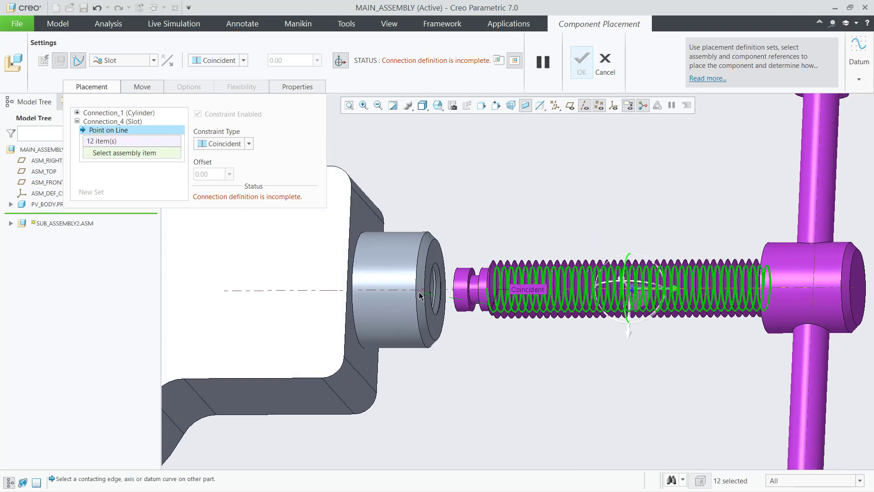
{"action": "left_click", "coordinate": [423, 295]}
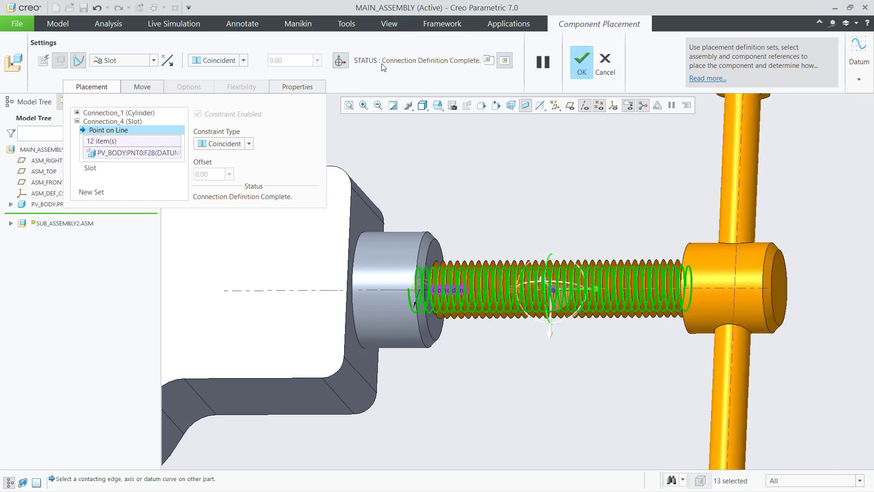
{"action": "left_click", "coordinate": [105, 89]}
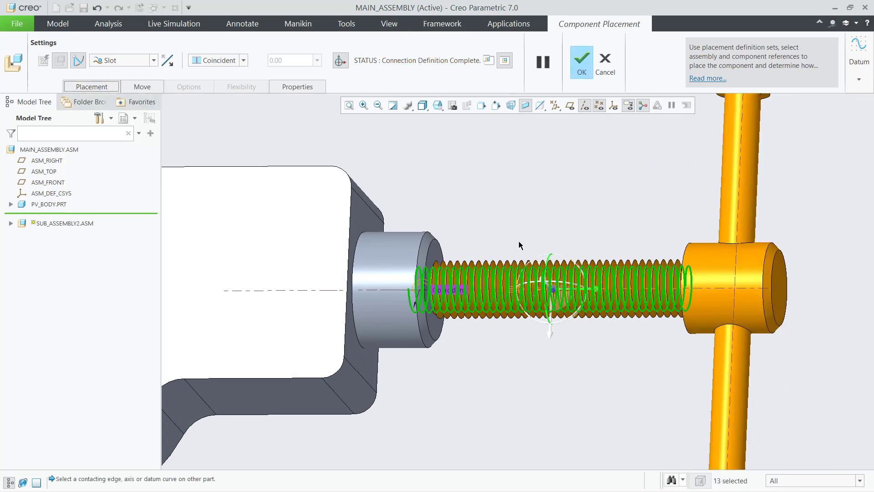
Step: Pull the handle screw fully out of the body's boss along its axis and accept the component placement
{"action": "scroll", "coordinate": [521, 245], "scroll_direction": "up", "scroll_amount": 3}
{"action": "left_click_drag", "start_coordinate": [586, 275], "coordinate": [712, 275]}
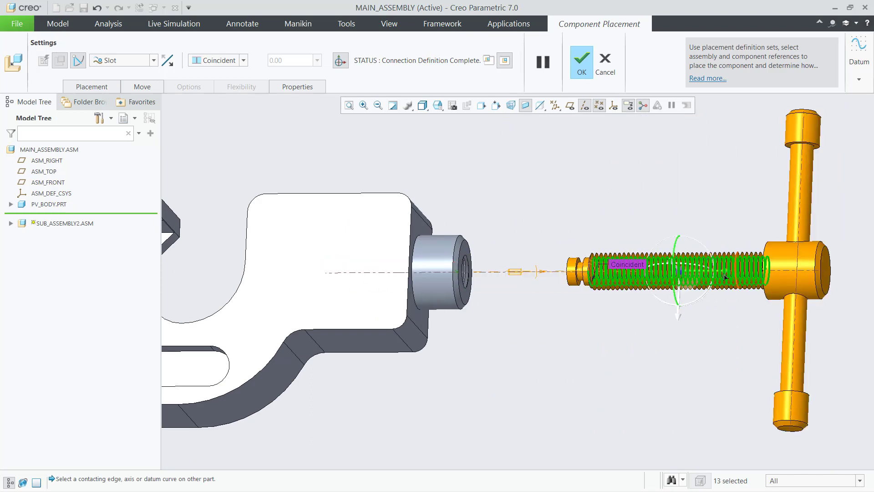
{"action": "left_click", "coordinate": [581, 62]}
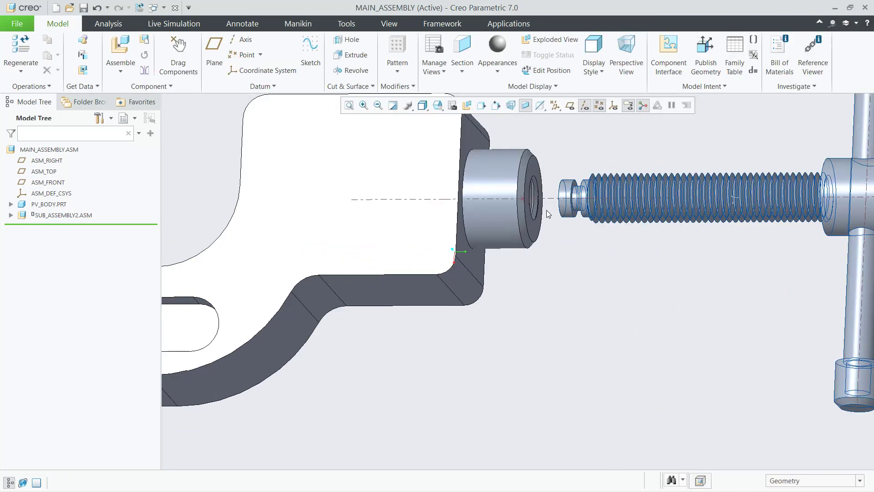
Step: Turn the handle with Drag Components to screw it down into the body's boss, and end dragging
{"action": "key", "text": "ctrl+d"}
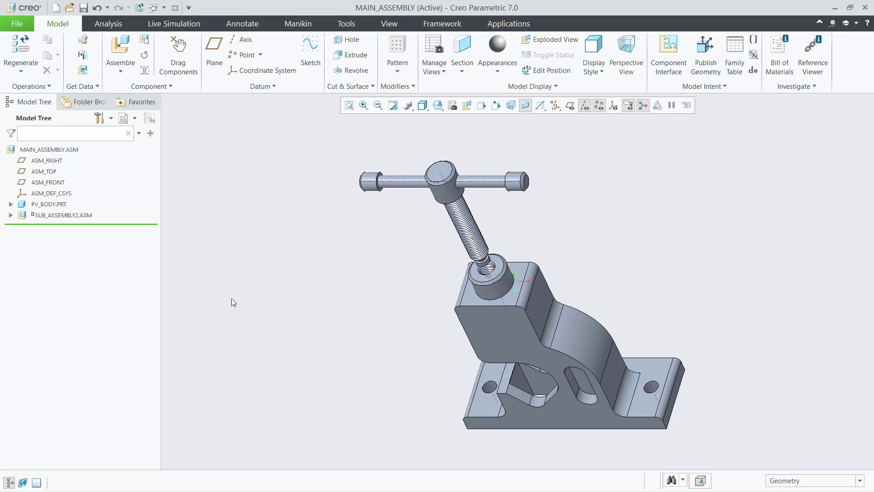
{"action": "mouse_move", "coordinate": [357, 211]}
{"action": "middle_mouse_down"}
{"action": "mouse_move", "coordinate": [392, 163]}
{"action": "mouse_move", "coordinate": [349, 169]}
{"action": "mouse_move", "coordinate": [344, 207]}
{"action": "middle_mouse_up"}
{"action": "left_click", "coordinate": [178, 52]}
{"action": "left_click", "coordinate": [507, 206]}
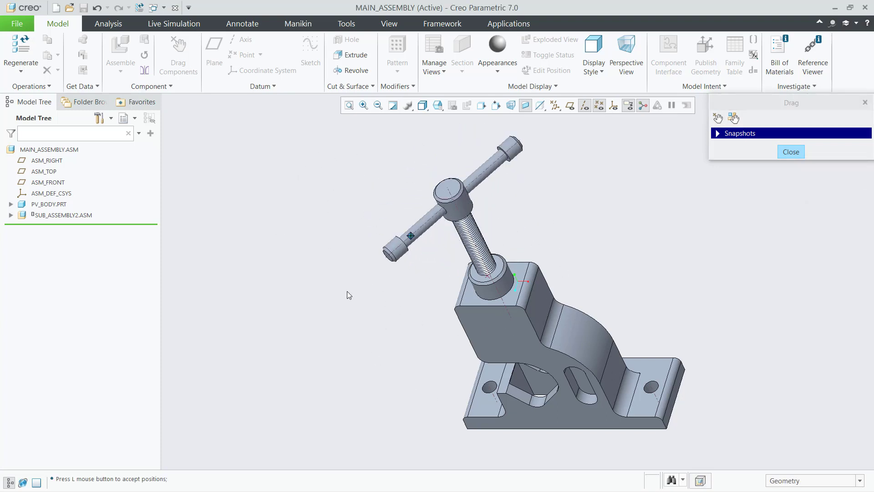
{"action": "left_click", "coordinate": [315, 182]}
{"action": "left_click", "coordinate": [791, 154]}
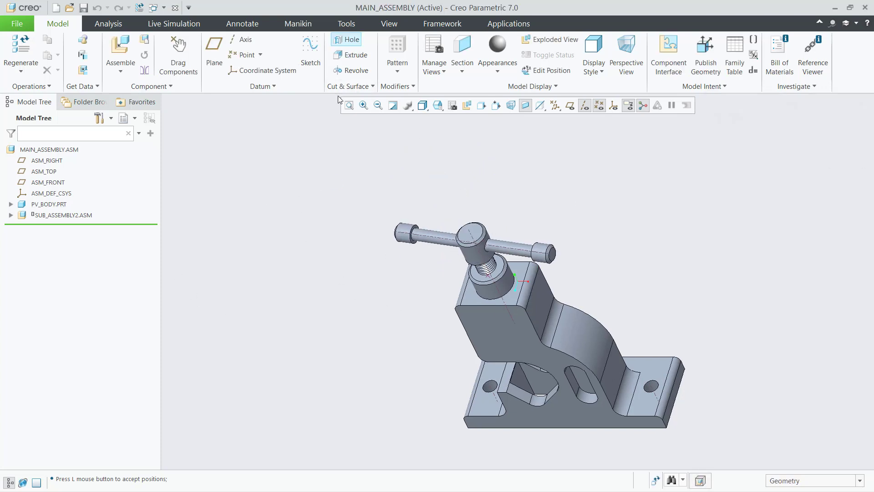
Step: Show the datum planes and create a planar cross-section of the assembly through the handle sub-assembly's ASM_RIGHT plane
{"action": "left_click", "coordinate": [570, 105]}
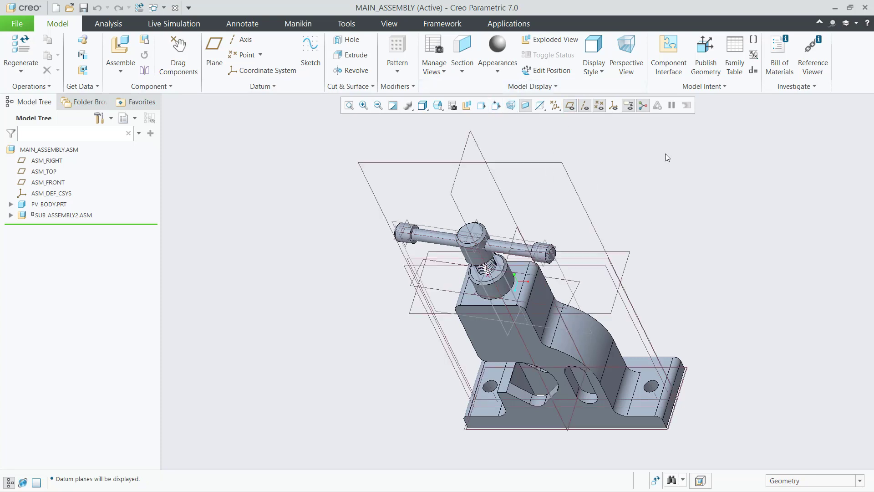
{"action": "left_click", "coordinate": [452, 106]}
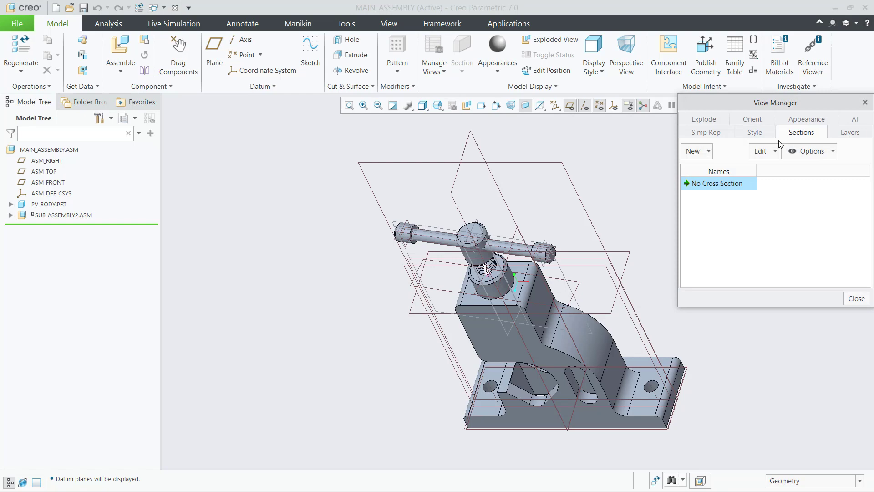
{"action": "left_click", "coordinate": [694, 151]}
{"action": "left_click", "coordinate": [706, 169]}
{"action": "scroll", "coordinate": [490, 229], "scroll_direction": "down", "scroll_amount": 3}
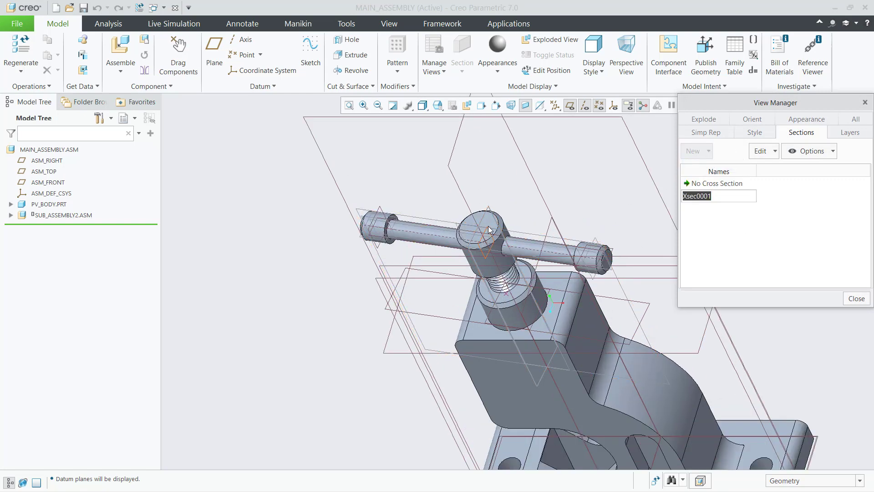
{"action": "scroll", "coordinate": [496, 223], "scroll_direction": "up", "scroll_amount": 3}
{"action": "scroll", "coordinate": [510, 209], "scroll_direction": "down", "scroll_amount": 3}
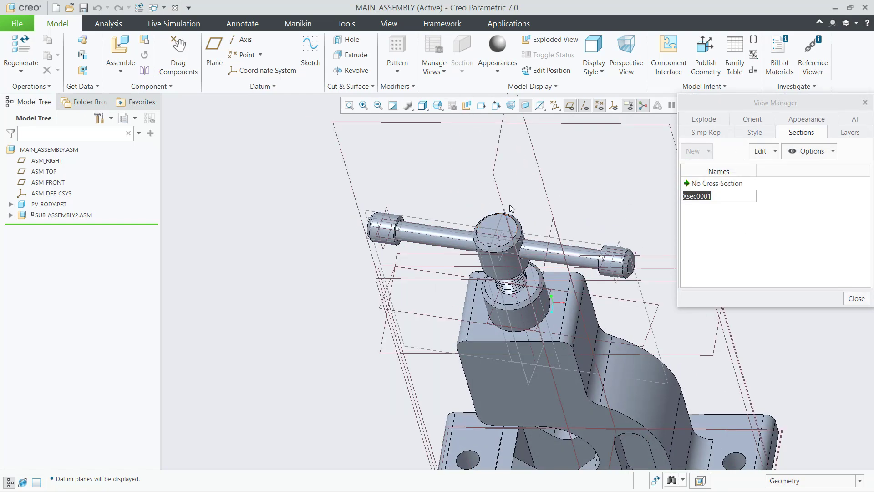
{"action": "left_click", "coordinate": [492, 240]}
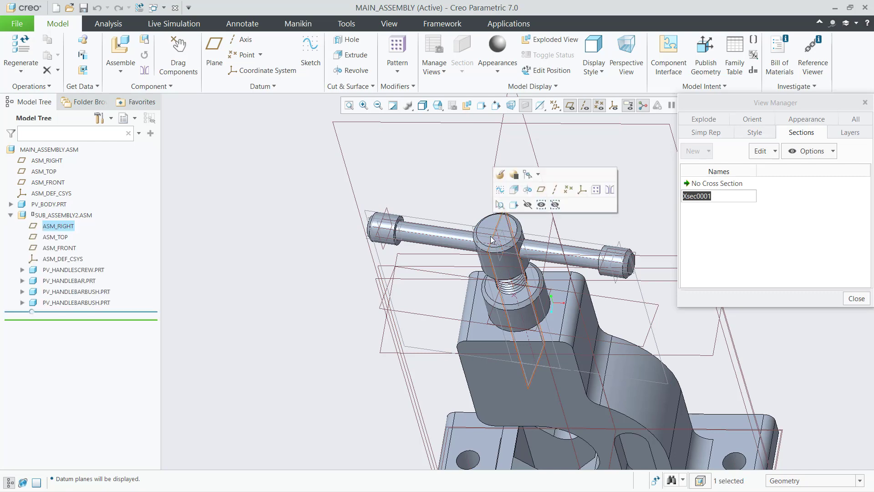
{"action": "key", "text": "Return"}
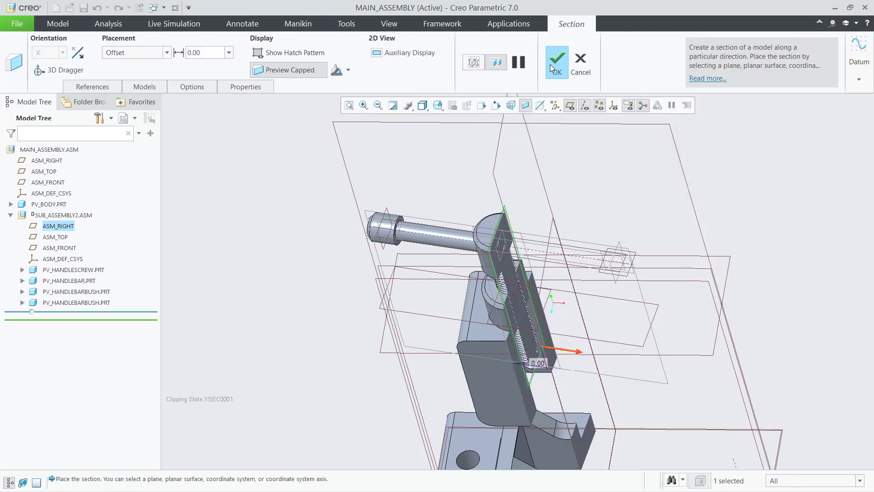
{"action": "left_click", "coordinate": [558, 63]}
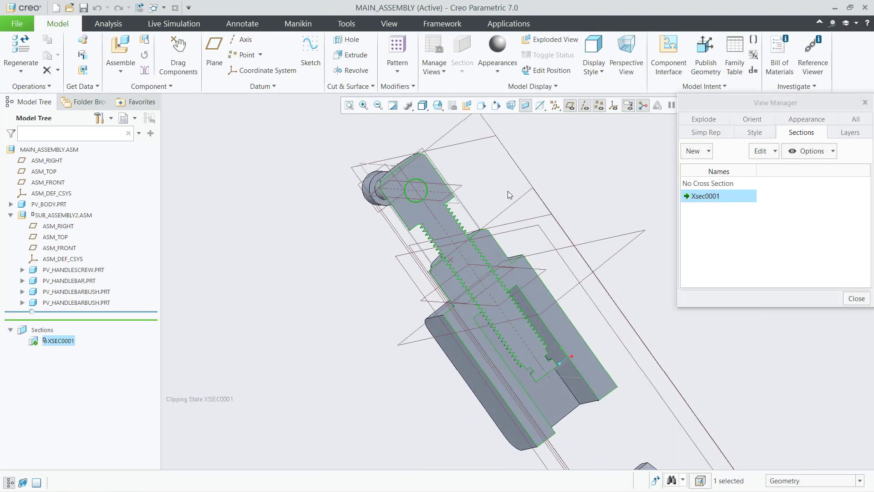
{"action": "left_click", "coordinate": [851, 298]}
{"action": "left_click", "coordinate": [605, 173]}
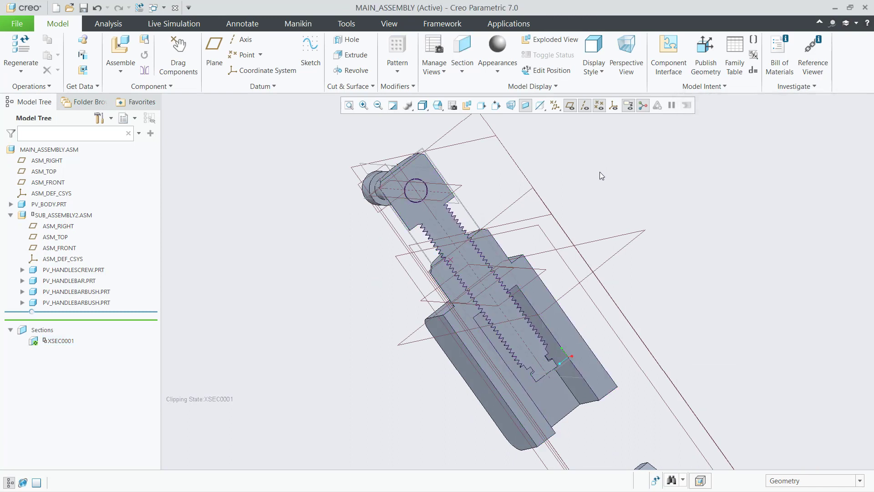
Step: Hide the datum planes and regenerate the main assembly
{"action": "left_click", "coordinate": [570, 106]}
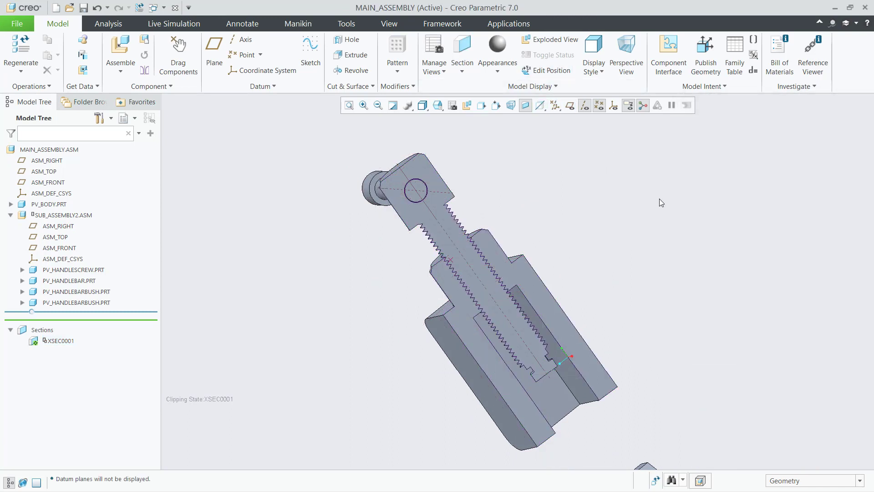
{"action": "key", "text": "ctrl+g"}
{"action": "key", "text": "ctrl+d"}
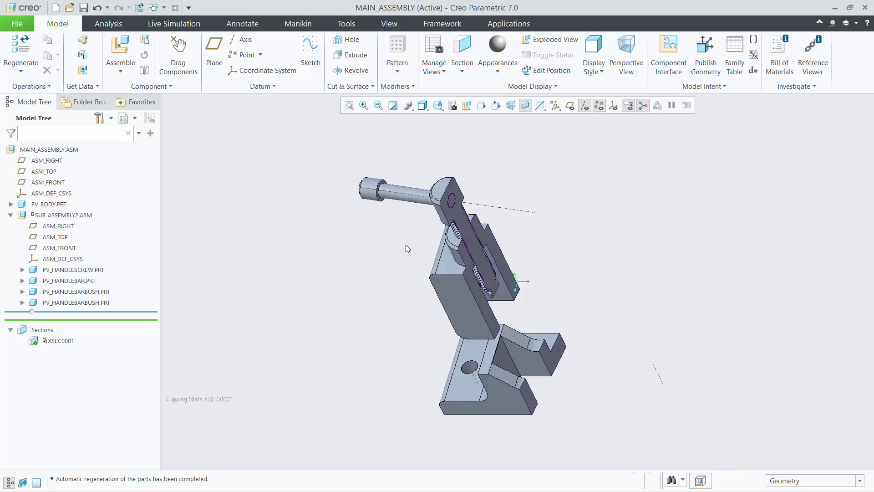
Step: Inspect the thread engagement between screw and body in the section view, and deactivate the cross-section
{"action": "middle_click_drag", "start_coordinate": [585, 251], "coordinate": [515, 194]}
{"action": "scroll", "coordinate": [515, 194], "scroll_direction": "down", "scroll_amount": 7}
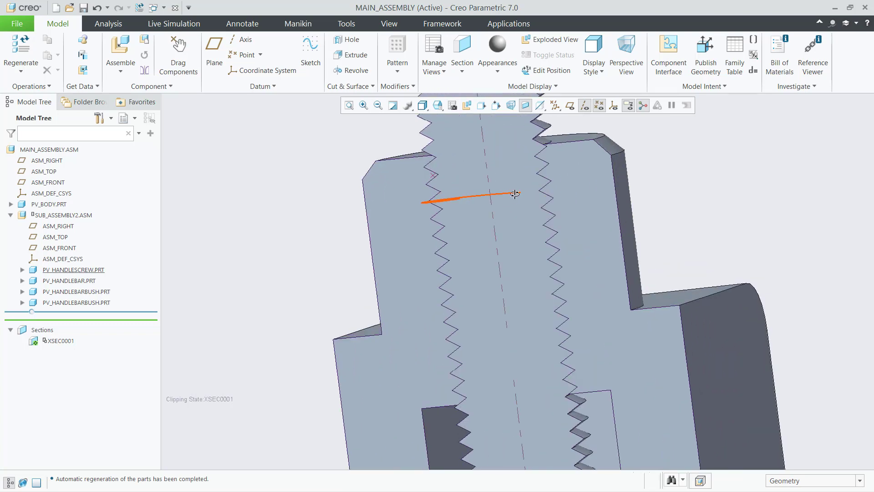
{"action": "scroll", "coordinate": [515, 194], "scroll_direction": "up", "scroll_amount": 3}
{"action": "scroll", "coordinate": [416, 237], "scroll_direction": "up", "scroll_amount": 5}
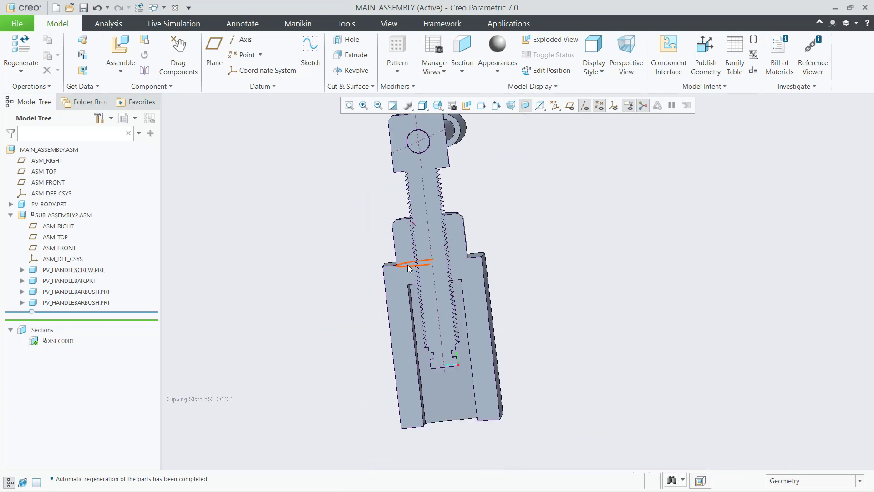
{"action": "middle_click_drag", "start_coordinate": [409, 267], "coordinate": [528, 168]}
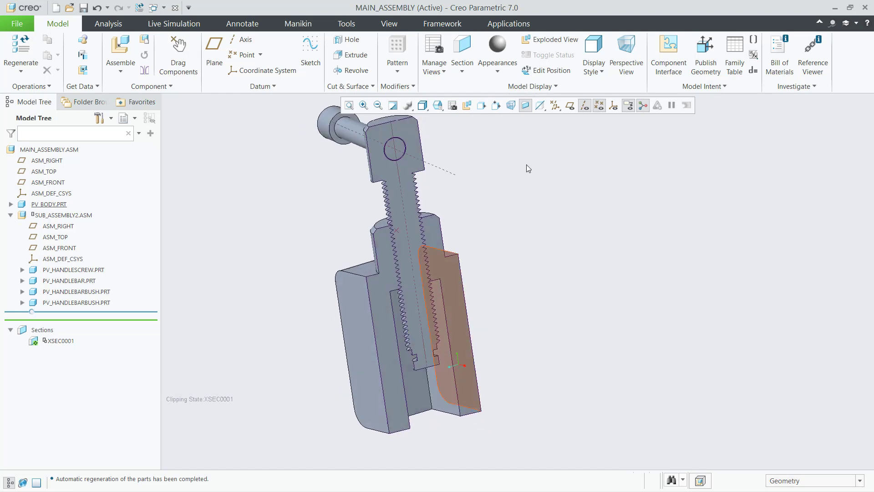
{"action": "right_click", "coordinate": [69, 340]}
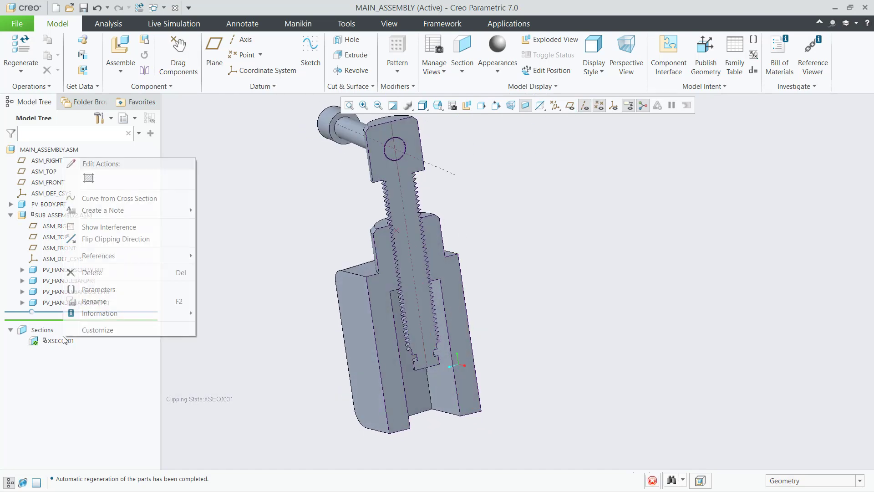
{"action": "left_click", "coordinate": [73, 354]}
{"action": "left_click", "coordinate": [226, 251]}
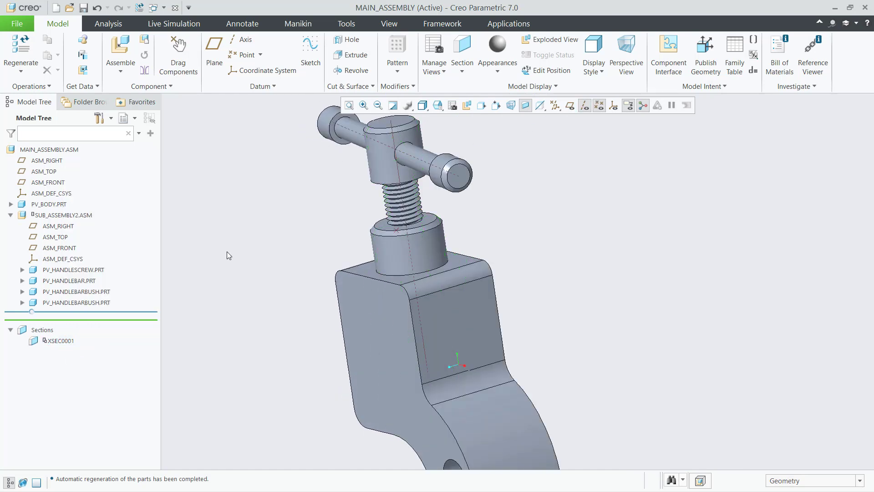
Step: Collapse the handle sub-assembly in the model tree and bring sub_assembly1.asm into the main assembly as a new component
{"action": "key", "text": "ctrl+d"}
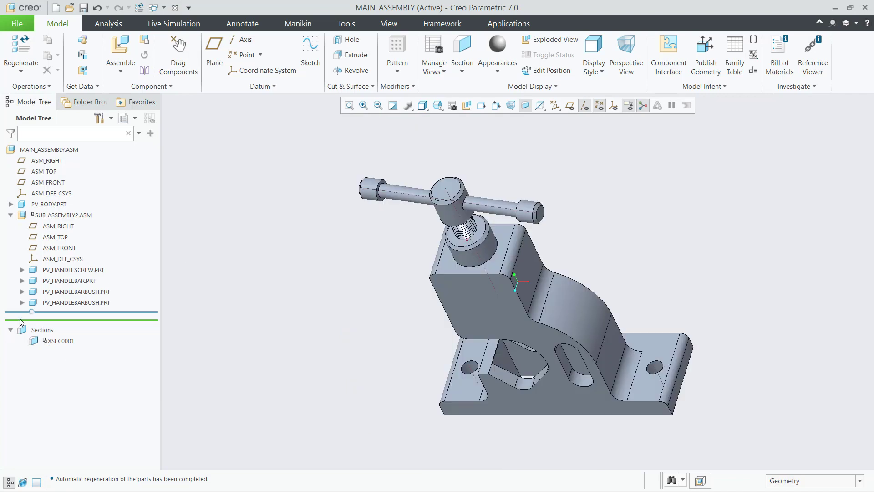
{"action": "left_click", "coordinate": [10, 215]}
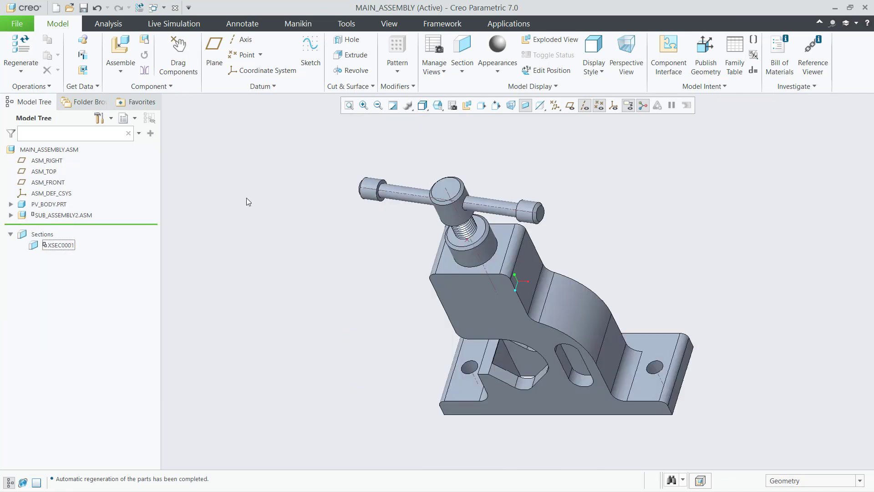
{"action": "left_click", "coordinate": [120, 50]}
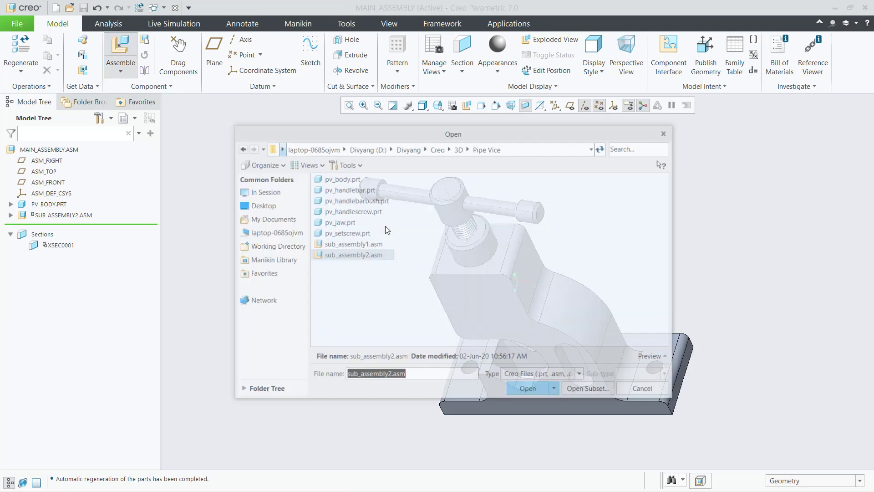
{"action": "left_click", "coordinate": [354, 244]}
{"action": "left_click", "coordinate": [528, 390]}
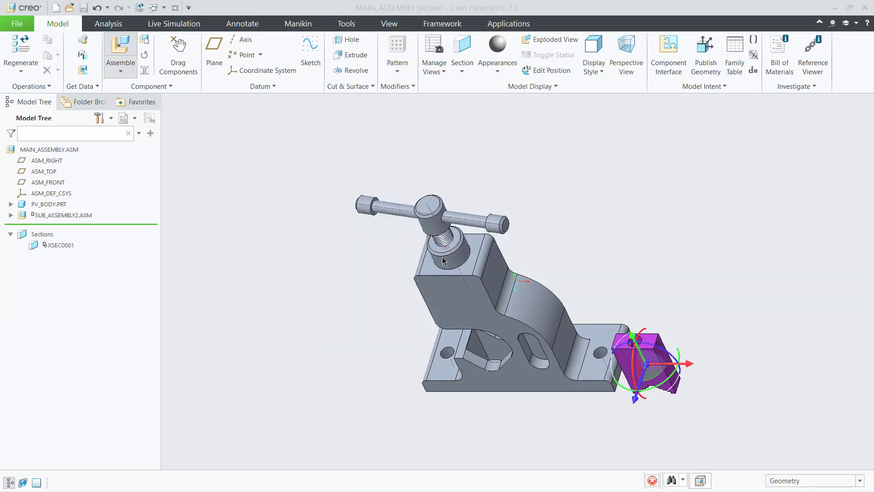
Step: Show the axes in the graphics area and make the jaw sub-assembly's placement a Slider connection
{"action": "scroll", "coordinate": [543, 294], "scroll_direction": "up", "scroll_amount": 6}
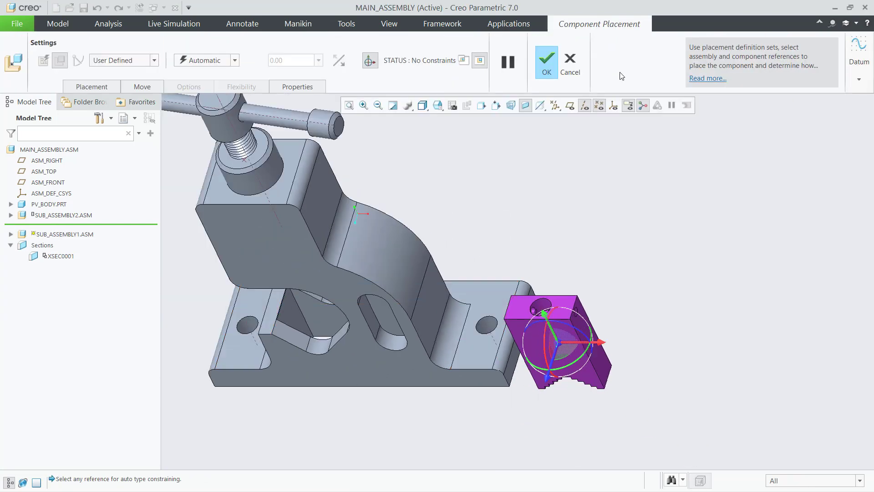
{"action": "scroll", "coordinate": [553, 360], "scroll_direction": "down", "scroll_amount": 4}
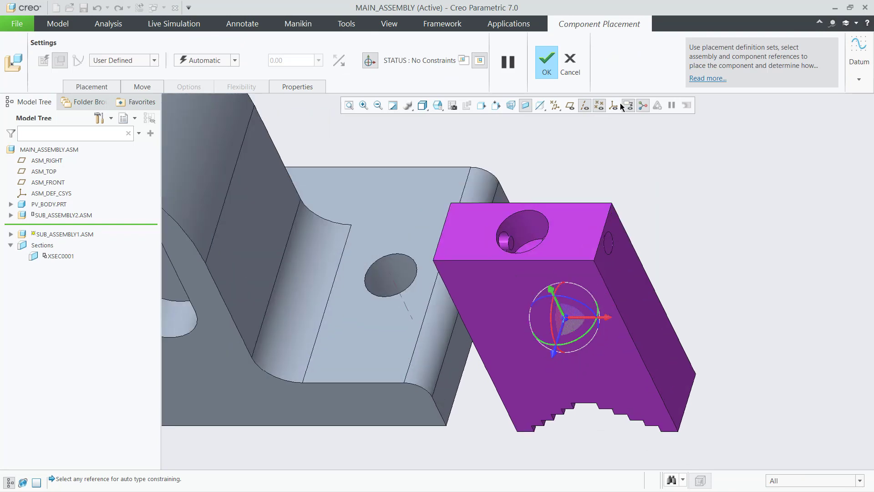
{"action": "left_click", "coordinate": [584, 108]}
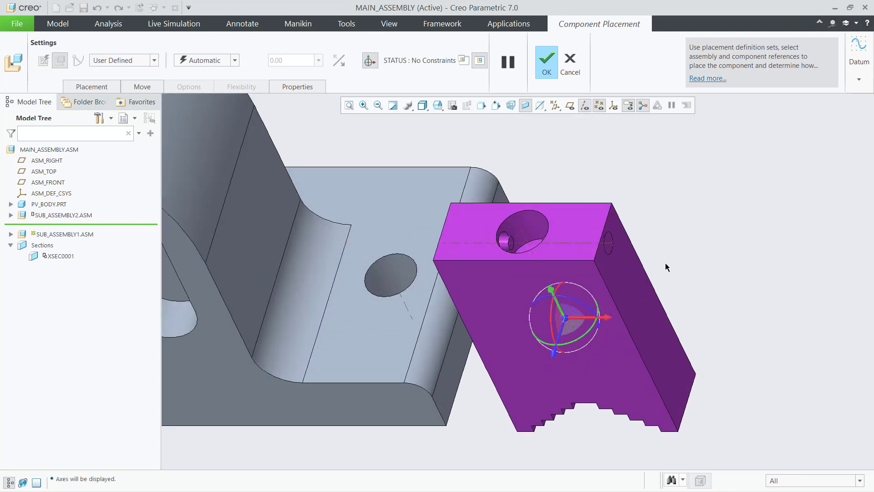
{"action": "scroll", "coordinate": [322, 197], "scroll_direction": "up", "scroll_amount": 5}
{"action": "left_click", "coordinate": [134, 61]}
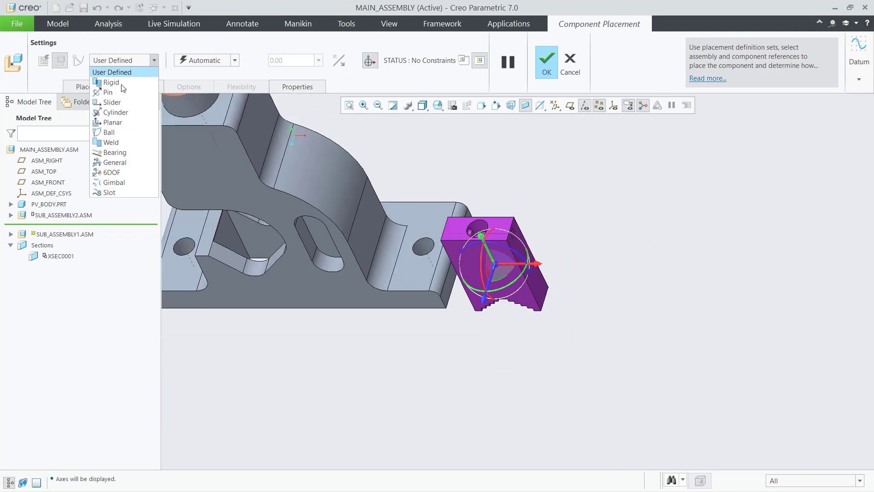
{"action": "left_click", "coordinate": [121, 102]}
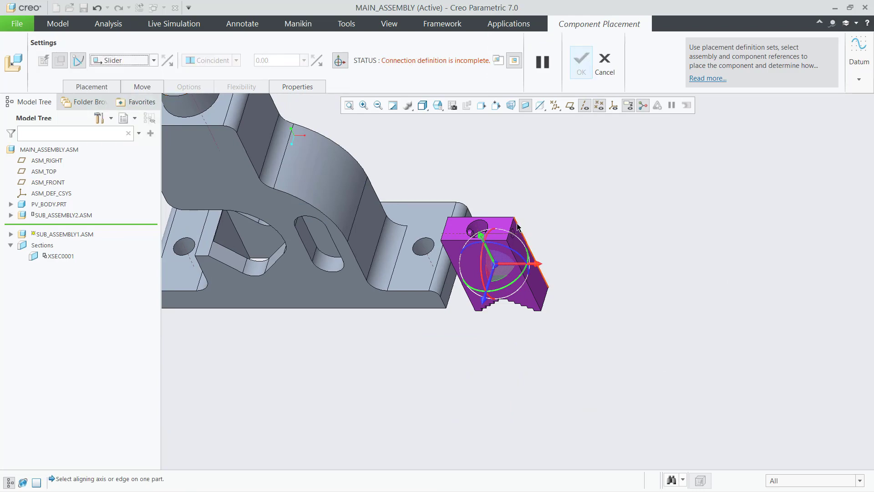
Step: Align the axis of the jaw's large hole with the body's boss axis for the slider's axis alignment
{"action": "scroll", "coordinate": [532, 215], "scroll_direction": "down", "scroll_amount": 7}
{"action": "left_click", "coordinate": [333, 290]}
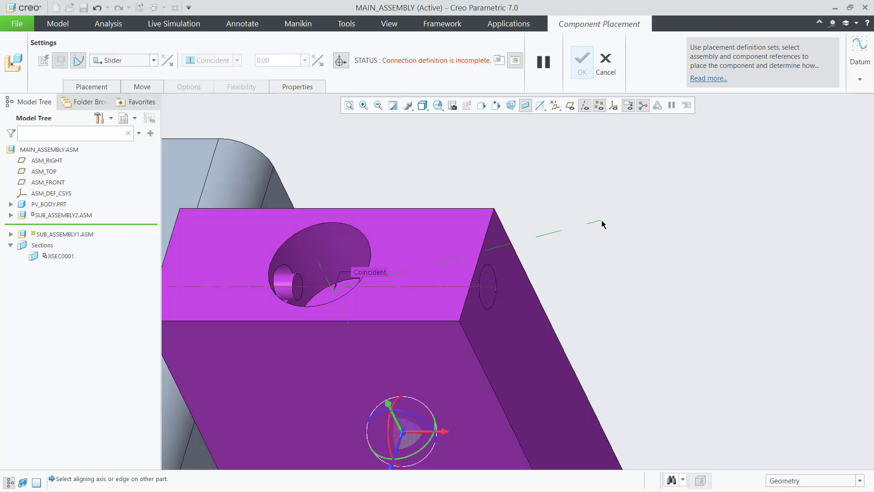
{"action": "scroll", "coordinate": [602, 223], "scroll_direction": "up", "scroll_amount": 7}
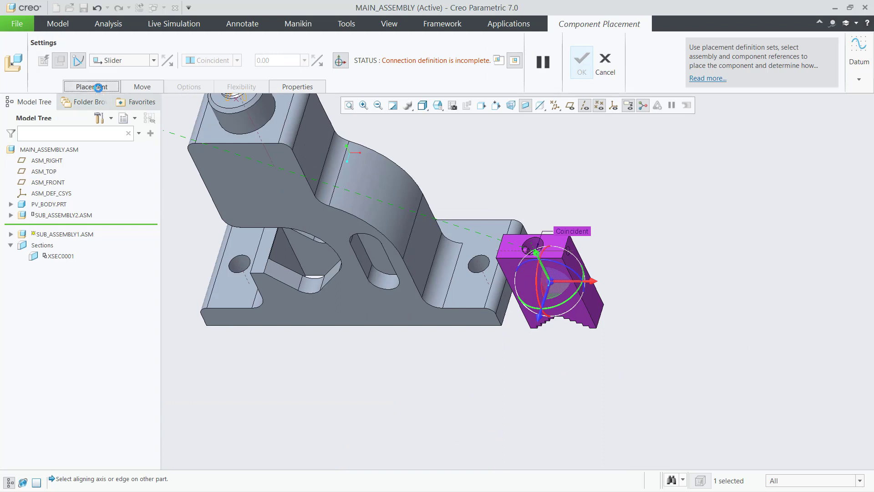
{"action": "left_click", "coordinate": [90, 87]}
{"action": "scroll", "coordinate": [744, 344], "scroll_direction": "up", "scroll_amount": 3}
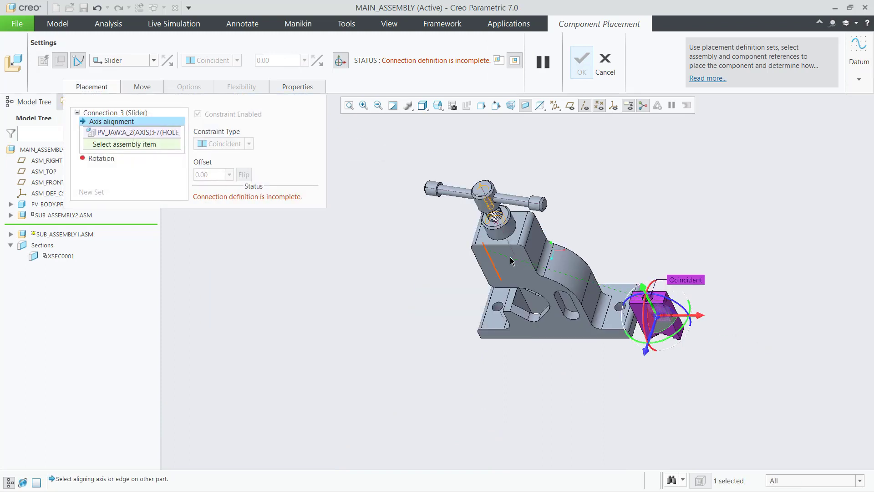
{"action": "scroll", "coordinate": [531, 265], "scroll_direction": "down", "scroll_amount": 2}
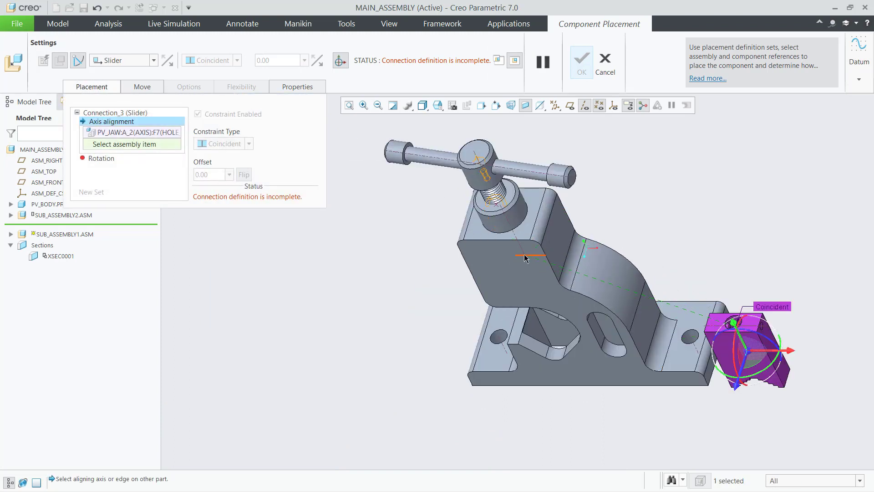
{"action": "left_click", "coordinate": [511, 231]}
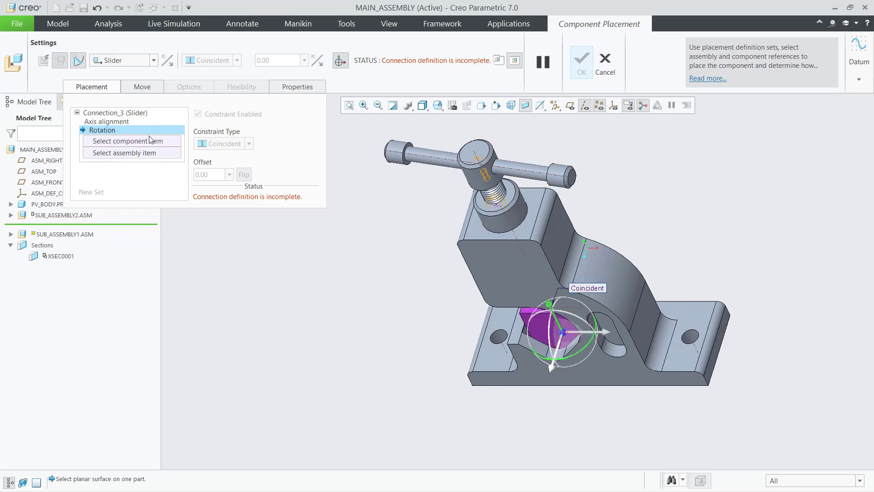
Step: Review the slider's axis alignment references and move the jaw up along its axis, out of the body's base
{"action": "left_click", "coordinate": [122, 121]}
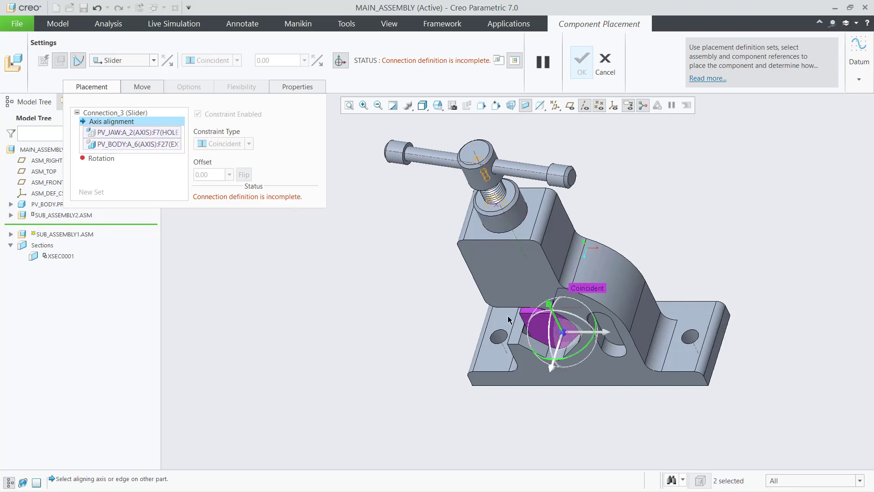
{"action": "scroll", "coordinate": [559, 319], "scroll_direction": "up", "scroll_amount": 2}
{"action": "mouse_move", "coordinate": [559, 321]}
{"action": "middle_mouse_down"}
{"action": "mouse_move", "coordinate": [556, 291]}
{"action": "mouse_move", "coordinate": [566, 314]}
{"action": "middle_mouse_up"}
{"action": "scroll", "coordinate": [533, 338], "scroll_direction": "down", "scroll_amount": 4}
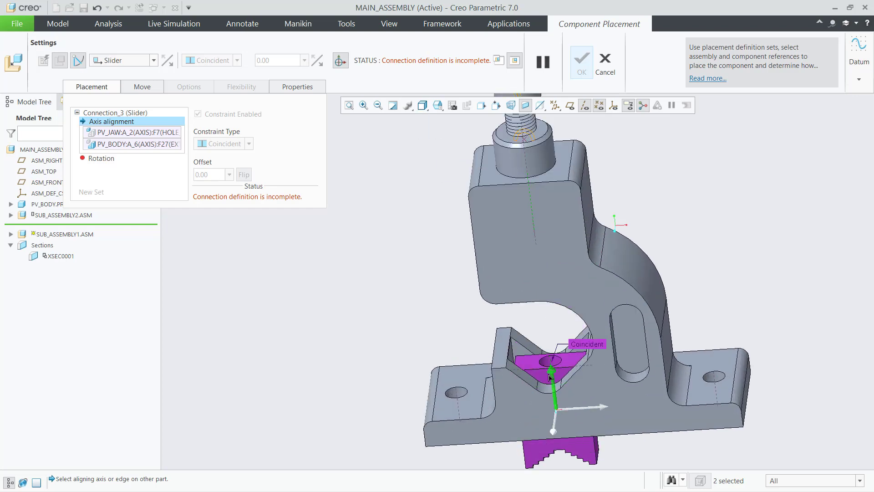
{"action": "left_click_drag", "start_coordinate": [557, 345], "coordinate": [552, 309]}
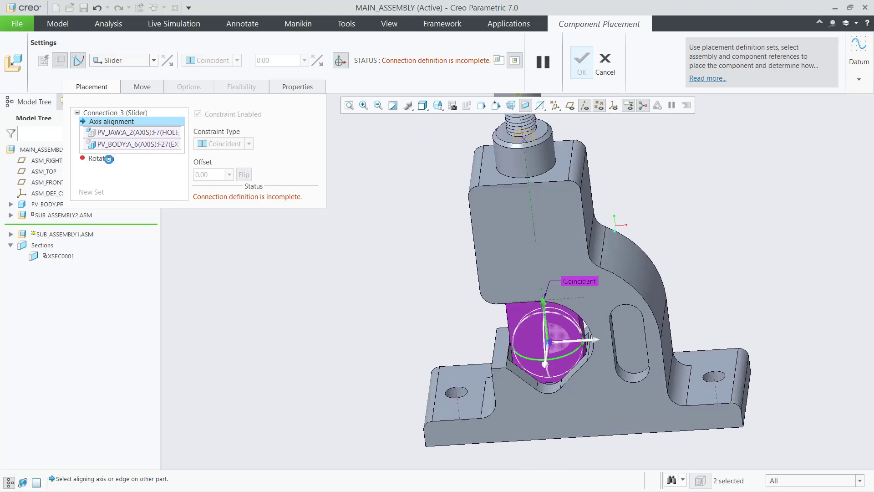
Step: Define the slider's rotation with the jaw's side face and the matching flat face of the body, and accept the placement
{"action": "left_click", "coordinate": [108, 159]}
{"action": "middle_click_drag", "start_coordinate": [479, 337], "coordinate": [538, 345]}
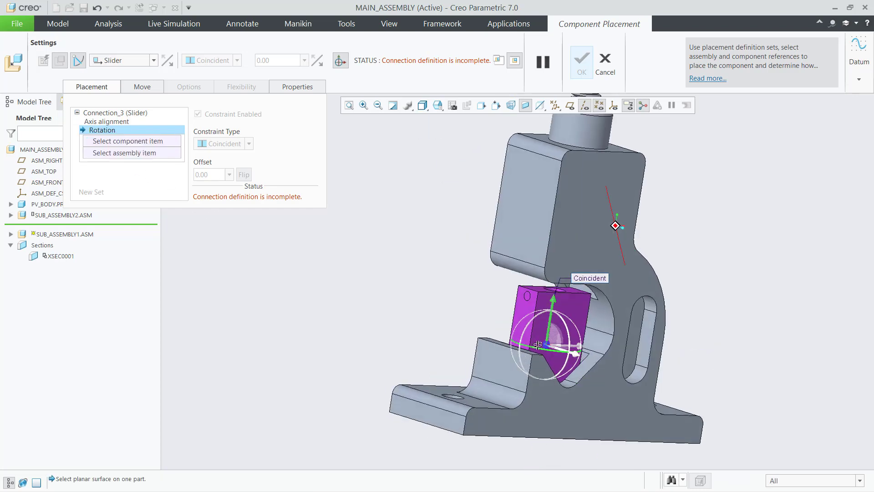
{"action": "left_click", "coordinate": [544, 321]}
{"action": "left_click", "coordinate": [544, 232]}
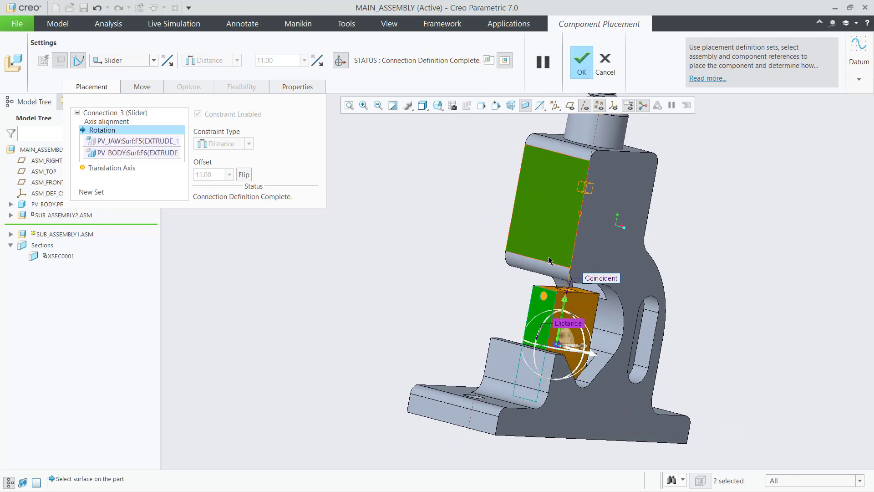
{"action": "middle_click_drag", "start_coordinate": [325, 242], "coordinate": [290, 260]}
{"action": "left_click", "coordinate": [578, 63]}
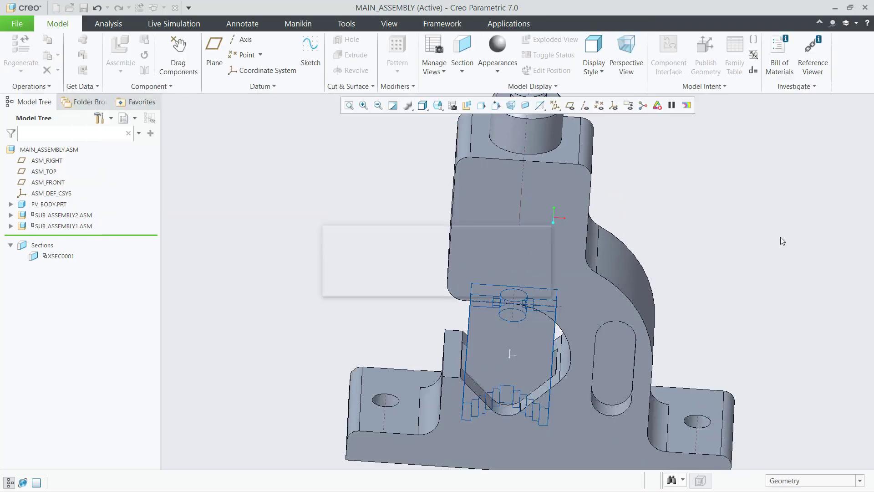
Step: Slide the jaw along its axis with Drag Components, leave it low in the body's opening, and end dragging
{"action": "key", "text": "ctrl+d"}
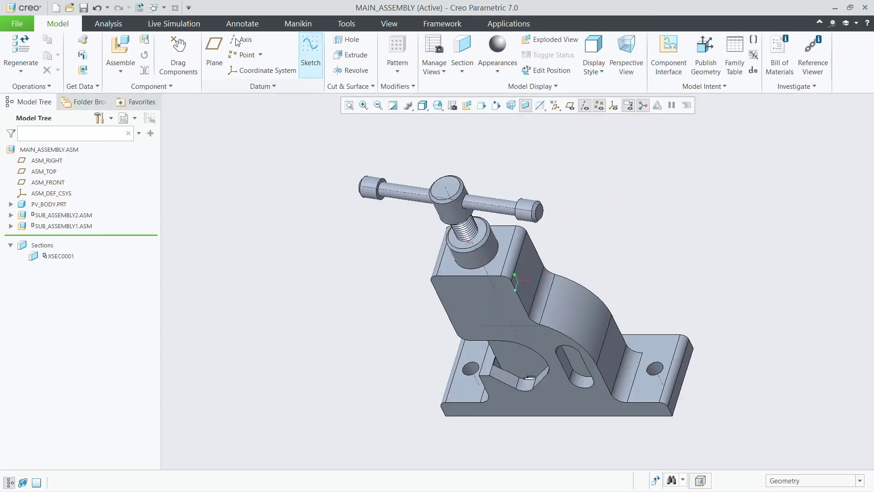
{"action": "left_click", "coordinate": [179, 64]}
{"action": "left_click", "coordinate": [519, 361]}
{"action": "scroll", "coordinate": [516, 353], "scroll_direction": "down", "scroll_amount": 3}
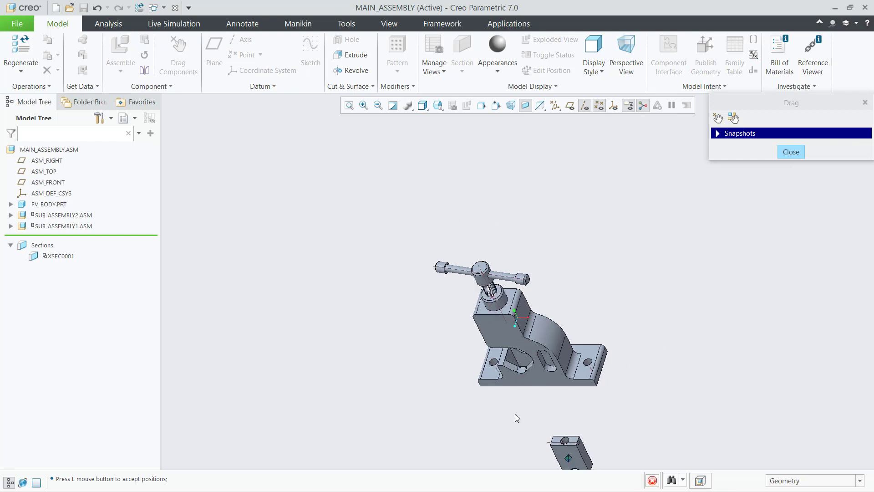
{"action": "scroll", "coordinate": [509, 387], "scroll_direction": "up", "scroll_amount": 1}
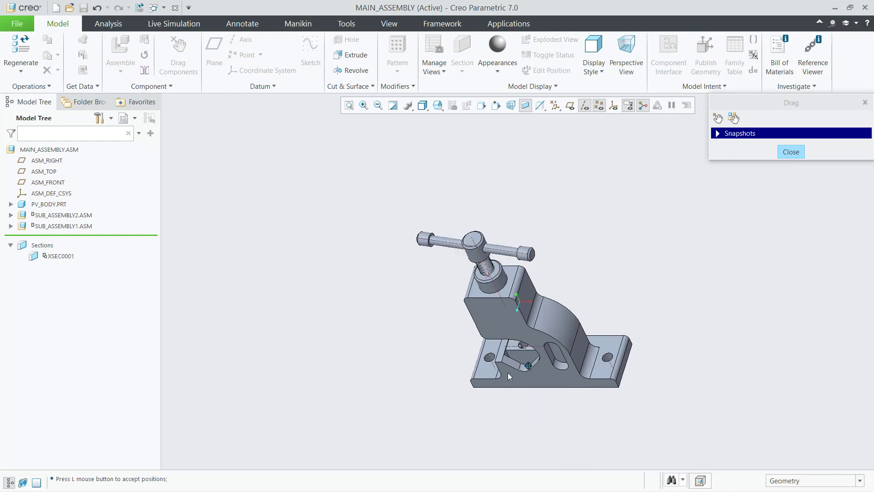
{"action": "left_click", "coordinate": [508, 368]}
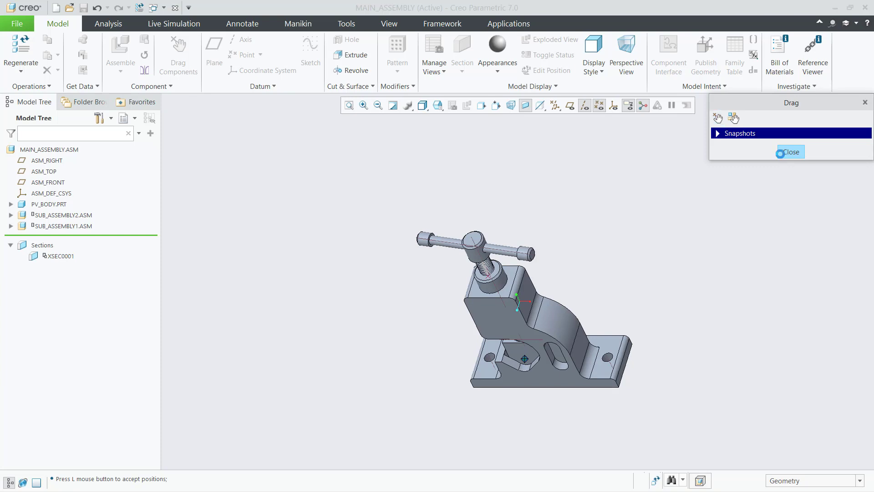
{"action": "left_click", "coordinate": [780, 154]}
Step: Edit the placement definition of SUB_ASSEMBLY1 and add a second connection set of type General
{"action": "middle_click_drag", "start_coordinate": [580, 346], "coordinate": [590, 282]}
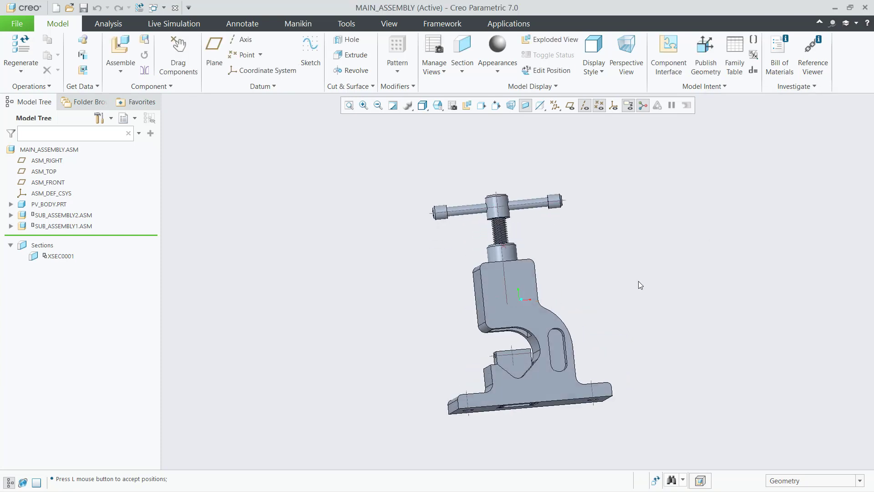
{"action": "left_click", "coordinate": [78, 226]}
{"action": "left_click", "coordinate": [124, 179]}
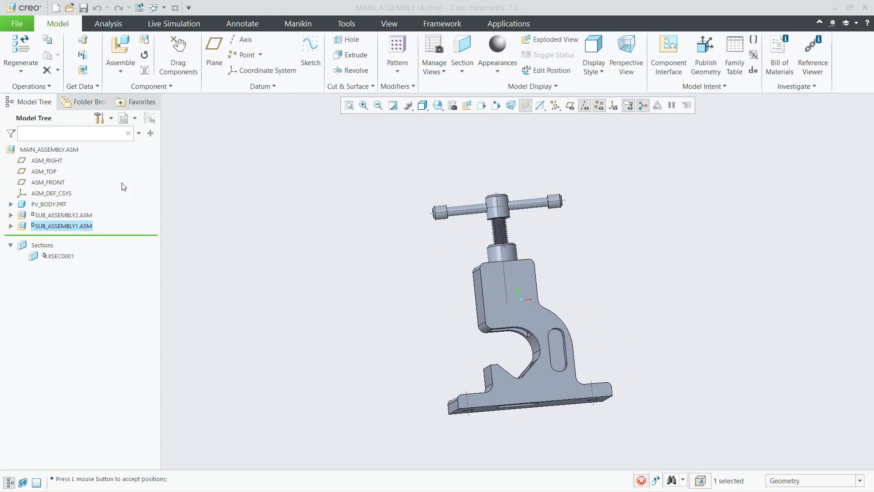
{"action": "left_click", "coordinate": [89, 86]}
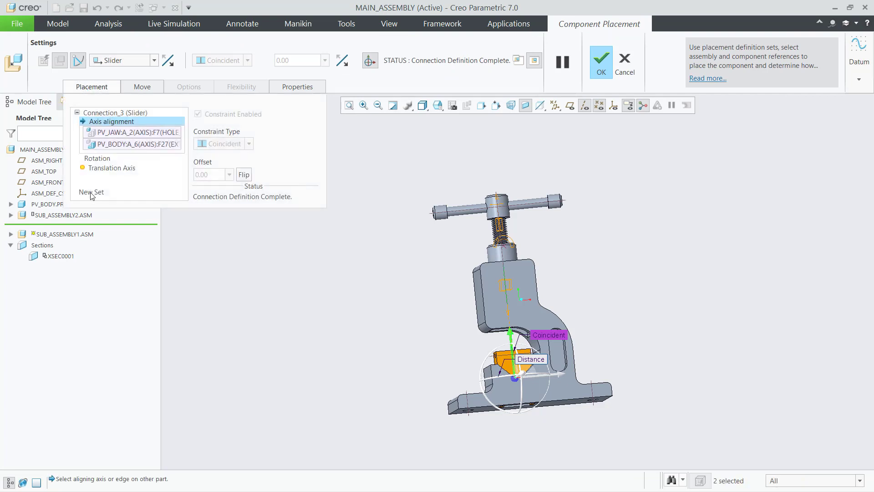
{"action": "left_click", "coordinate": [89, 193]}
{"action": "left_click", "coordinate": [144, 61]}
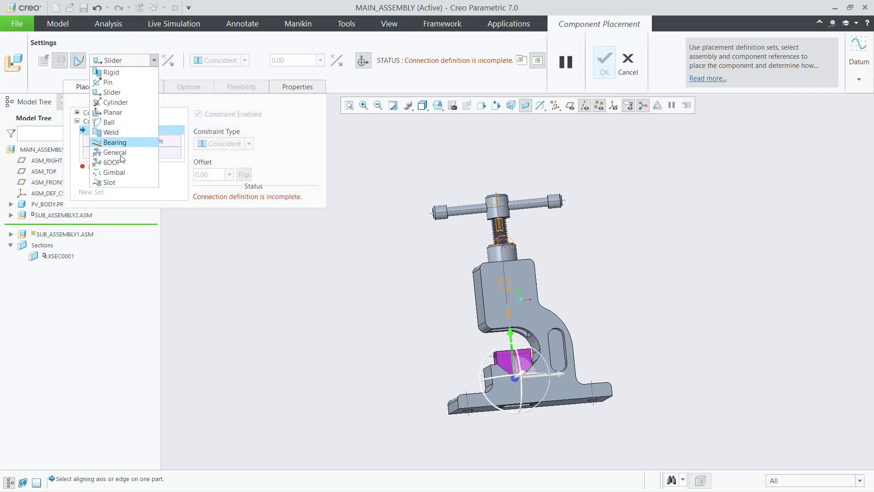
{"action": "left_click", "coordinate": [109, 152]}
Step: Pick the bottom face of the jaw's large hole as the component reference and hide PV_BODY
{"action": "scroll", "coordinate": [504, 356], "scroll_direction": "down", "scroll_amount": 10}
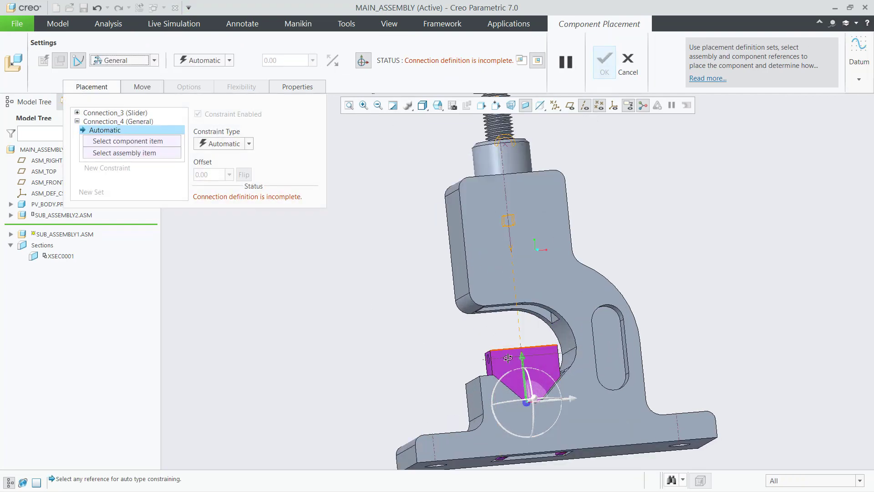
{"action": "scroll", "coordinate": [518, 368], "scroll_direction": "down", "scroll_amount": 8}
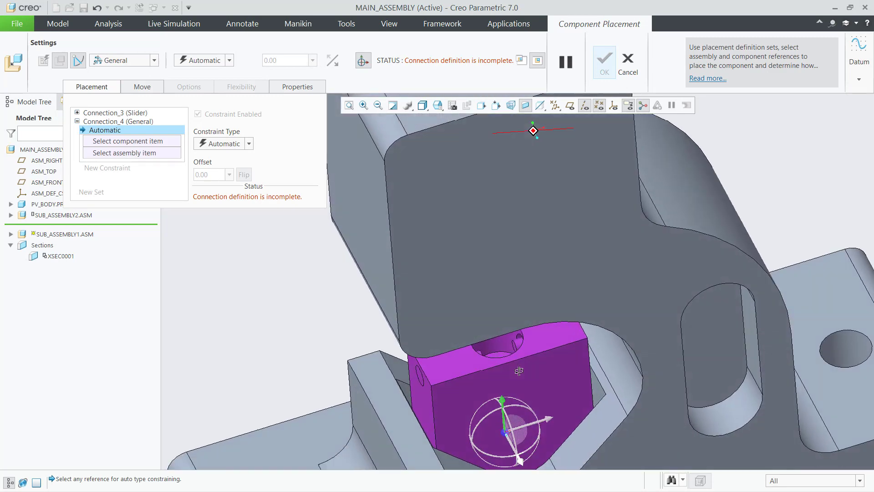
{"action": "left_click", "coordinate": [516, 347]}
{"action": "scroll", "coordinate": [516, 346], "scroll_direction": "up", "scroll_amount": 10}
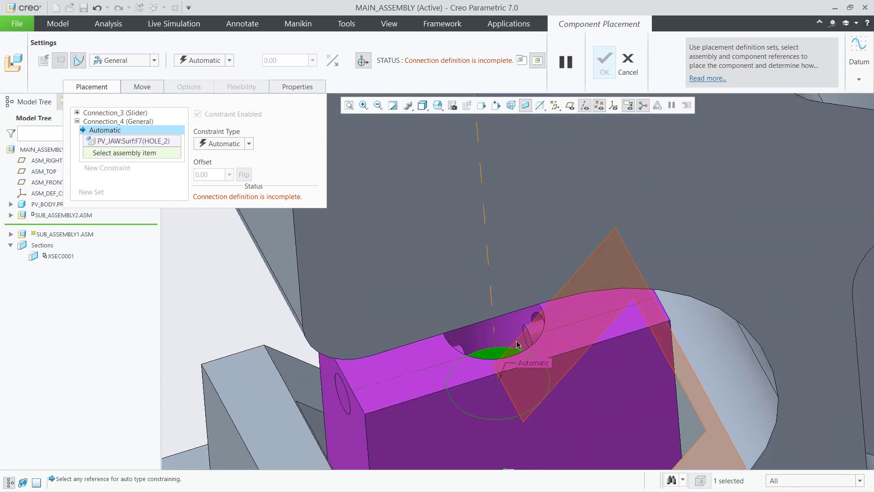
{"action": "left_click", "coordinate": [95, 91]}
{"action": "right_click", "coordinate": [54, 204]}
{"action": "left_click", "coordinate": [78, 209]}
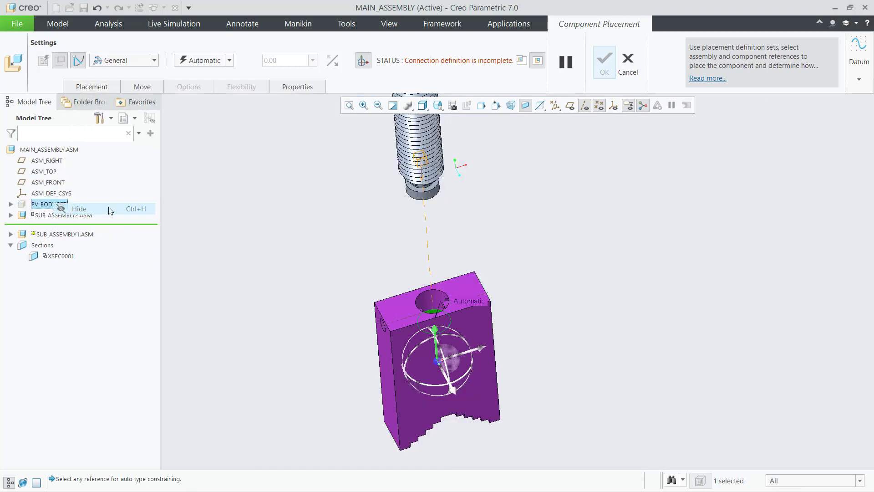
Step: Pick the handle screw's flat end face as the assembly reference and set the constraint to Coincident
{"action": "scroll", "coordinate": [286, 249], "scroll_direction": "up", "scroll_amount": 3}
{"action": "middle_click_drag", "start_coordinate": [461, 249], "coordinate": [392, 197]}
{"action": "scroll", "coordinate": [401, 201], "scroll_direction": "down", "scroll_amount": 8}
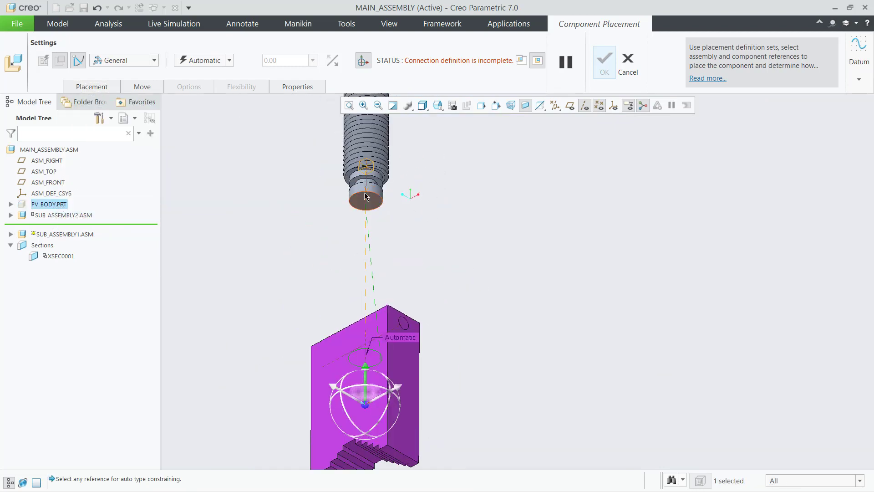
{"action": "left_click", "coordinate": [393, 210]}
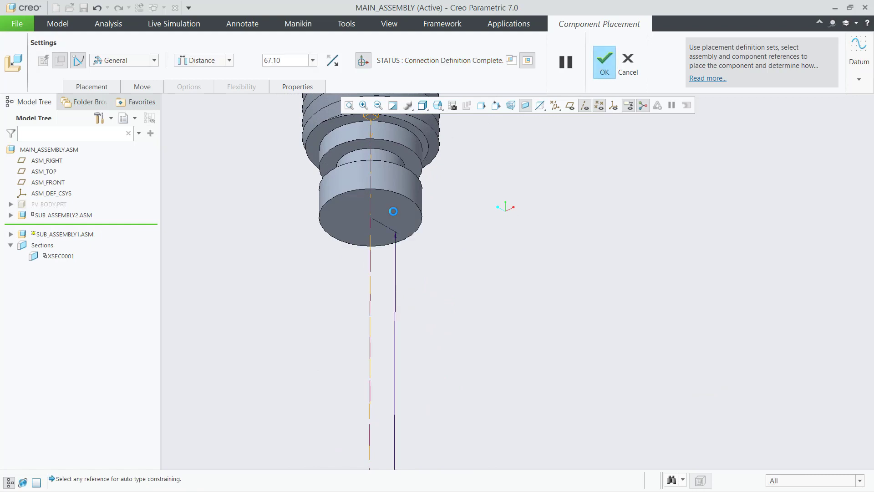
{"action": "left_click", "coordinate": [206, 61]}
{"action": "left_click", "coordinate": [205, 92]}
{"action": "scroll", "coordinate": [388, 282], "scroll_direction": "up", "scroll_amount": 5}
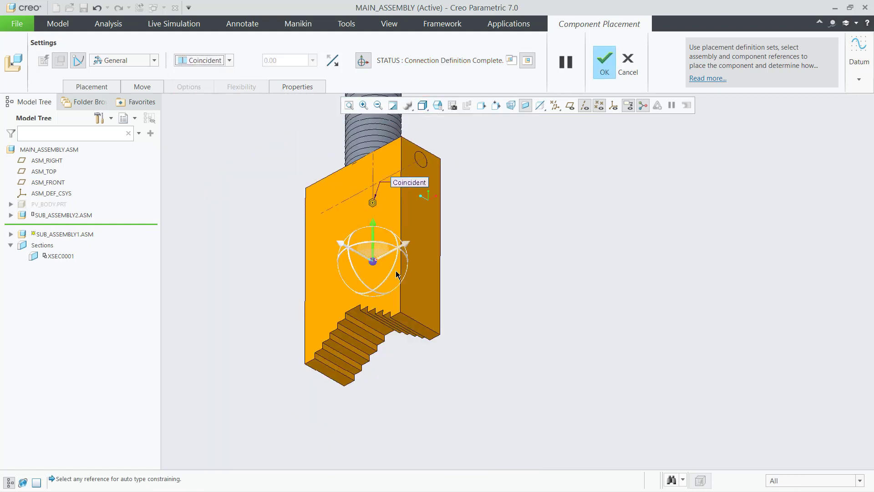
Step: Accept the redefined placement of SUB_ASSEMBLY1 and inspect where the screw's end meets the jaw
{"action": "key", "text": "ctrl+d"}
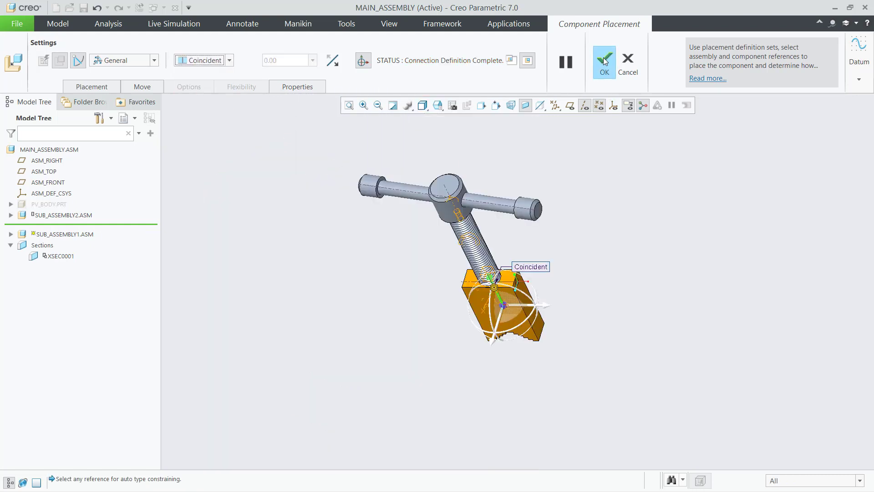
{"action": "left_click", "coordinate": [605, 63]}
{"action": "middle_click_drag", "start_coordinate": [516, 280], "coordinate": [532, 234]}
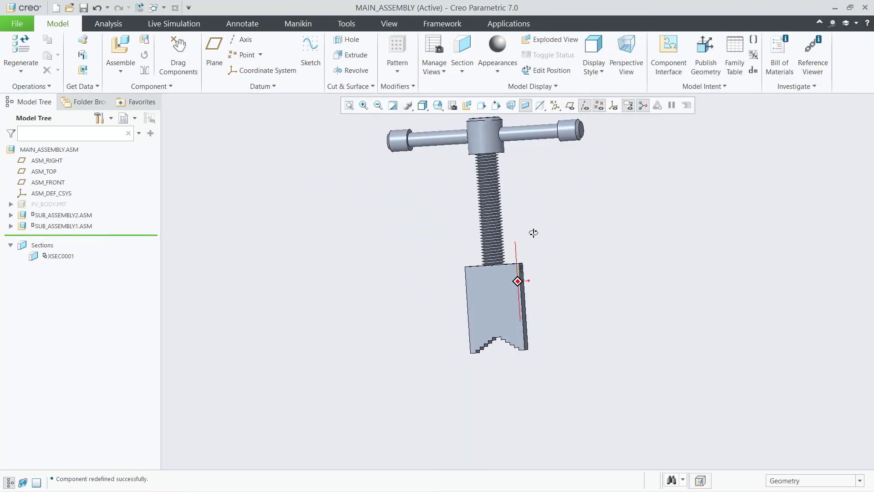
{"action": "scroll", "coordinate": [496, 273], "scroll_direction": "down", "scroll_amount": 5}
{"action": "middle_click_drag", "start_coordinate": [819, 203], "coordinate": [796, 203]}
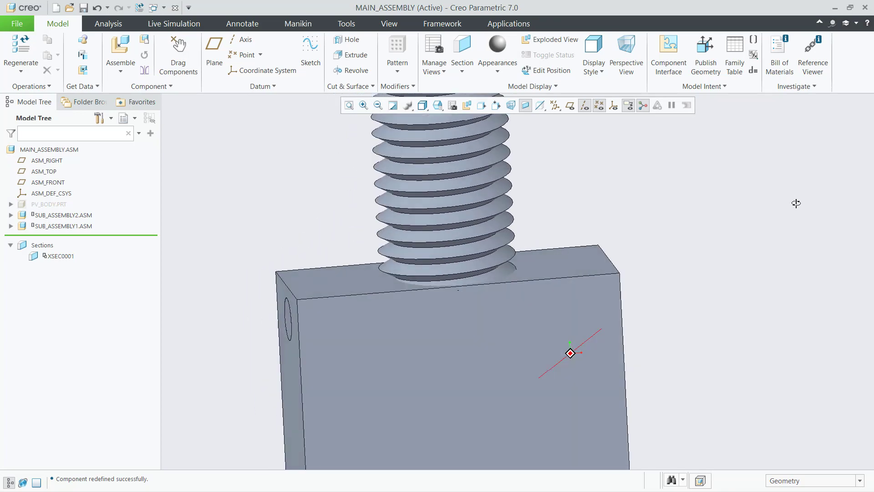
{"action": "key", "text": "ctrl+d"}
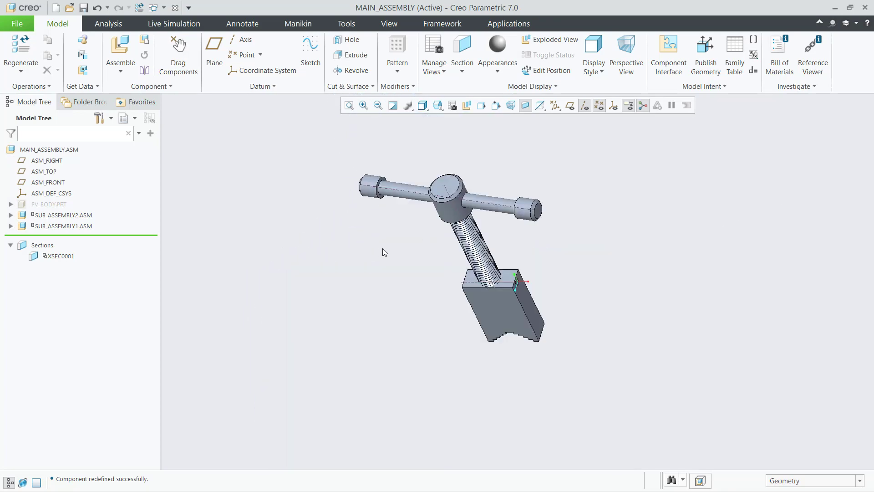
Step: Show the hidden PV_BODY part again and return the assembly to its default orientation
{"action": "right_click", "coordinate": [60, 205]}
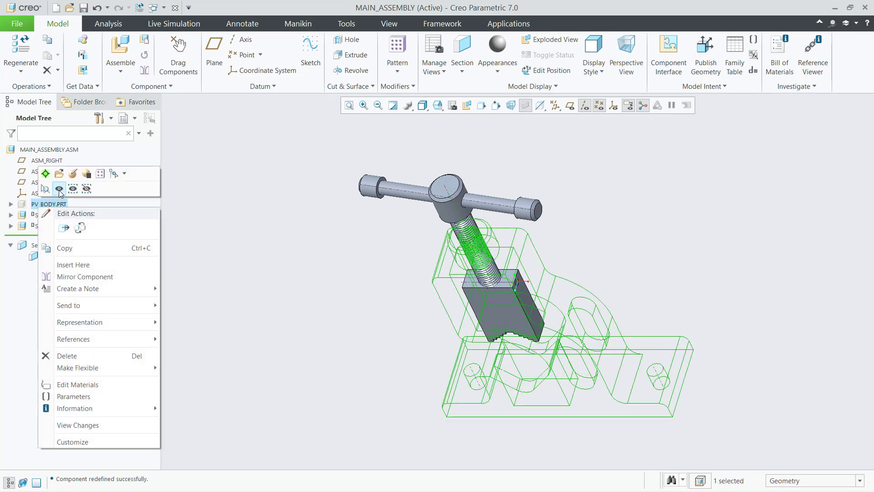
{"action": "left_click", "coordinate": [59, 189]}
{"action": "left_click", "coordinate": [263, 289]}
{"action": "mouse_move", "coordinate": [263, 289]}
{"action": "middle_mouse_down"}
{"action": "mouse_move", "coordinate": [263, 234]}
{"action": "mouse_move", "coordinate": [266, 264]}
{"action": "middle_mouse_up"}
{"action": "key", "text": "ctrl+d"}
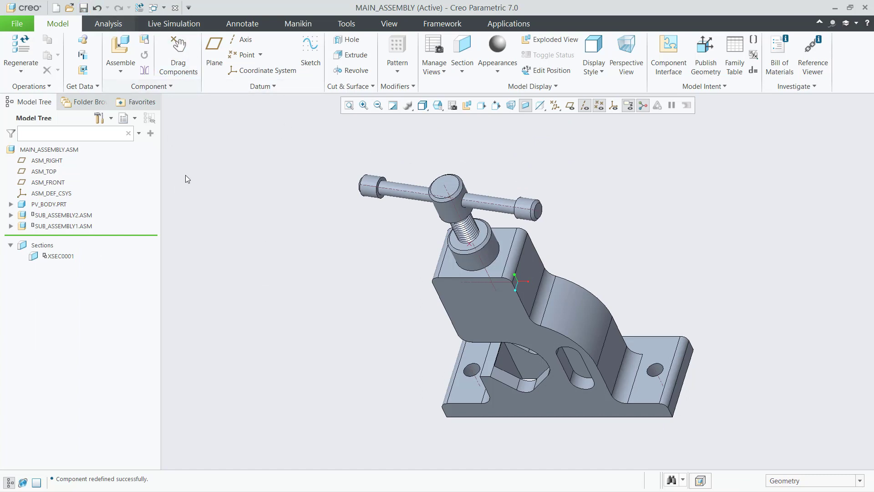
Step: Regenerate the assembly and save MAIN_ASSEMBLY in the Pipe Vice folder
{"action": "key", "text": "ctrl+g"}
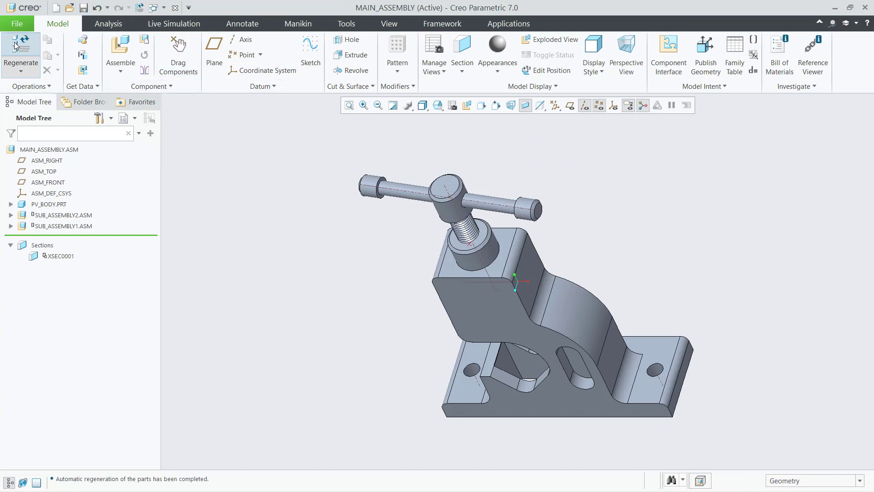
{"action": "left_click", "coordinate": [85, 8]}
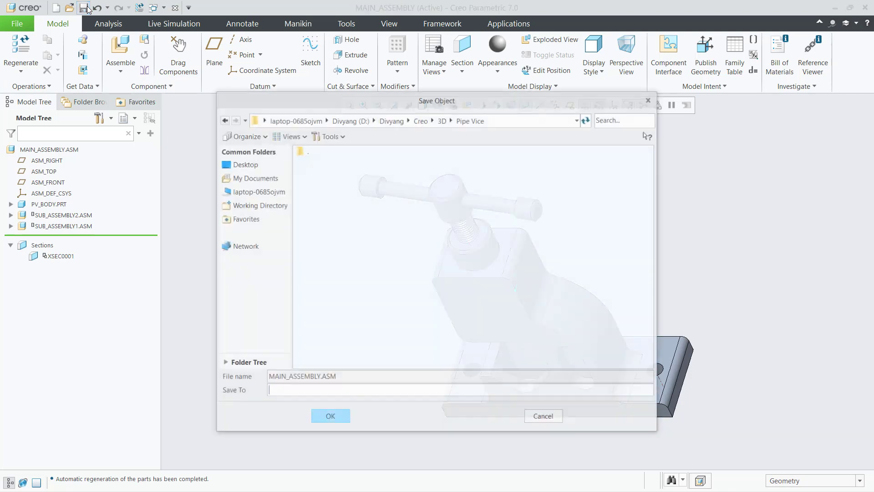
{"action": "left_click", "coordinate": [321, 415]}
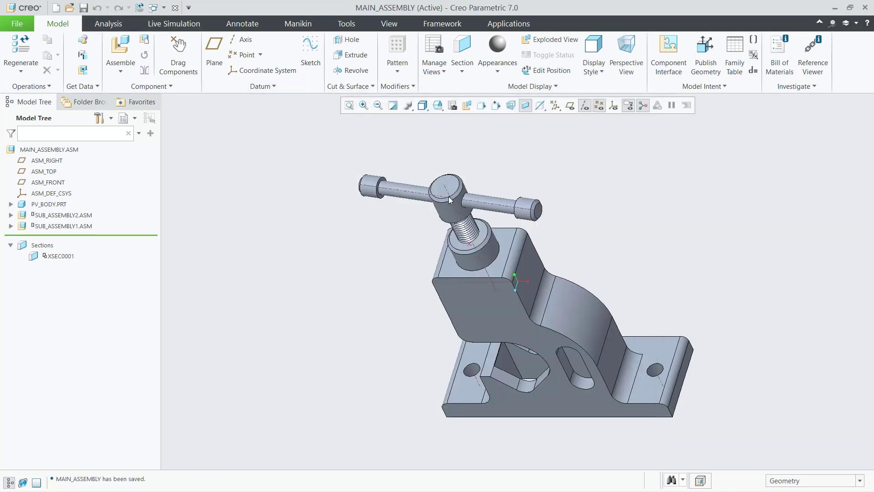
Step: Switch to the Mechanism application and start a servo motor driven by the handle screw's rotation axis
{"action": "mouse_move", "coordinate": [549, 194]}
{"action": "middle_mouse_down"}
{"action": "mouse_move", "coordinate": [583, 122]}
{"action": "mouse_move", "coordinate": [563, 150]}
{"action": "mouse_move", "coordinate": [561, 98]}
{"action": "mouse_move", "coordinate": [560, 154]}
{"action": "mouse_move", "coordinate": [541, 27]}
{"action": "middle_mouse_up"}
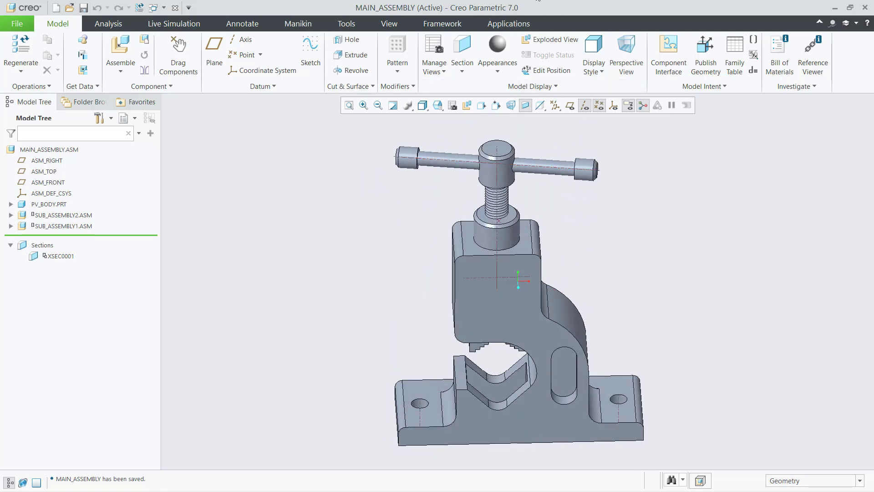
{"action": "left_click", "coordinate": [505, 23]}
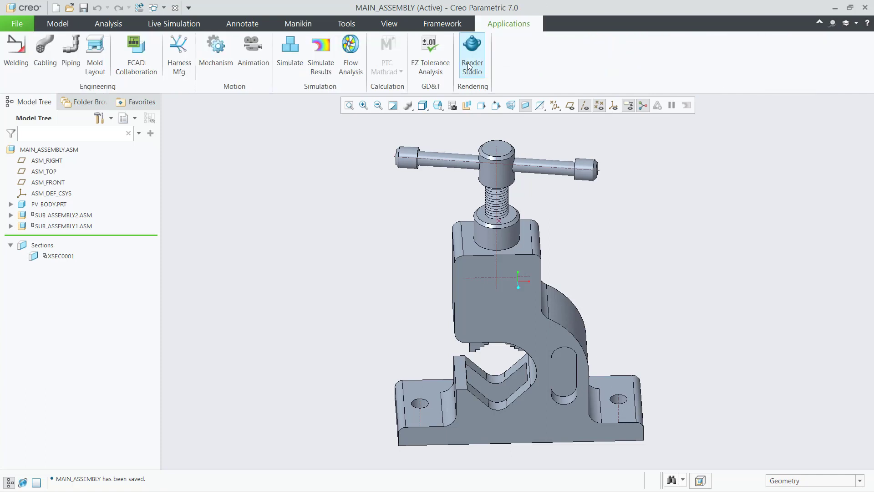
{"action": "left_click", "coordinate": [228, 50]}
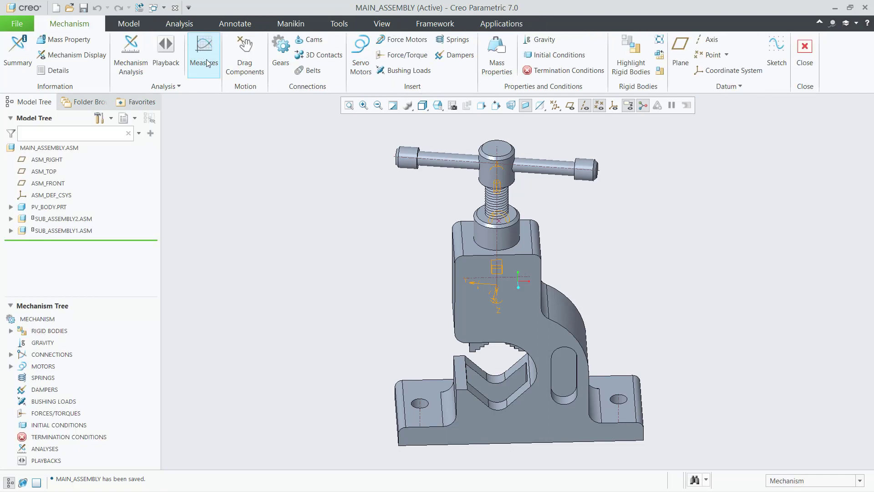
{"action": "left_click", "coordinate": [360, 57]}
{"action": "scroll", "coordinate": [519, 192], "scroll_direction": "up", "scroll_amount": 5}
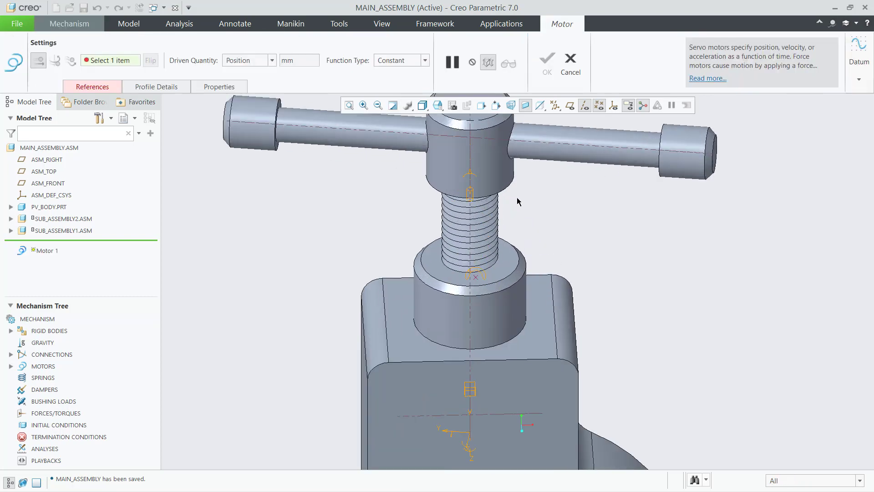
{"action": "middle_click_drag", "start_coordinate": [537, 203], "coordinate": [540, 210]}
{"action": "scroll", "coordinate": [474, 221], "scroll_direction": "up", "scroll_amount": 2}
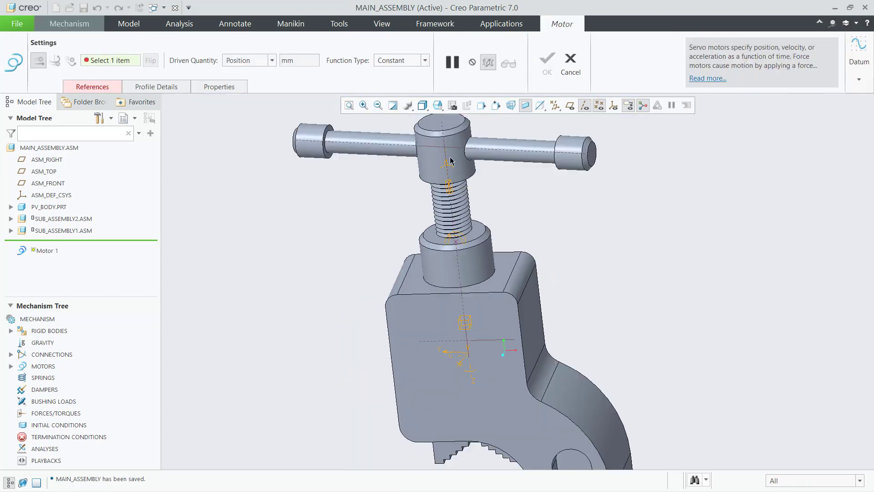
{"action": "scroll", "coordinate": [452, 162], "scroll_direction": "down", "scroll_amount": 4}
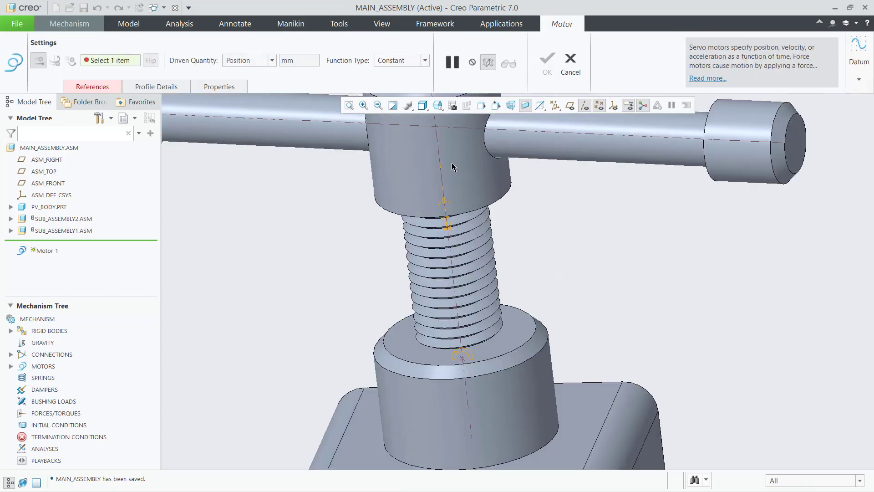
{"action": "left_click", "coordinate": [450, 207]}
{"action": "scroll", "coordinate": [450, 220], "scroll_direction": "up", "scroll_amount": 3}
{"action": "scroll", "coordinate": [450, 218], "scroll_direction": "up", "scroll_amount": 3}
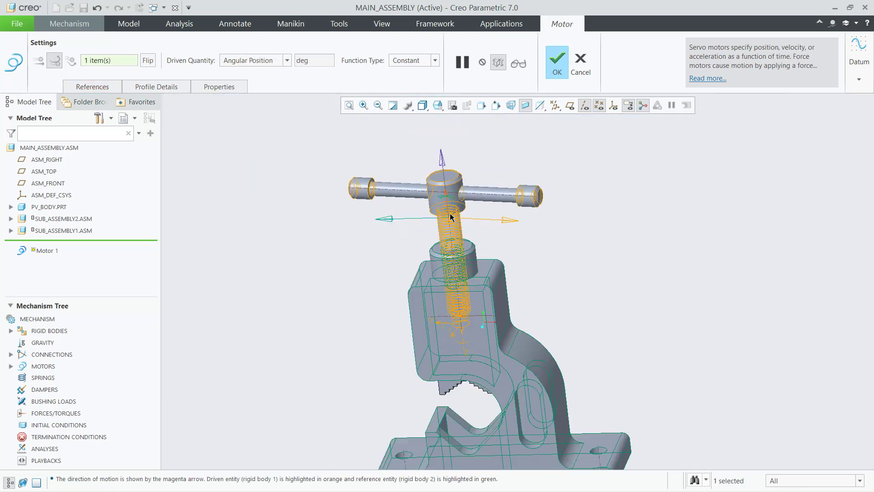
{"action": "scroll", "coordinate": [457, 241], "scroll_direction": "down", "scroll_amount": 2}
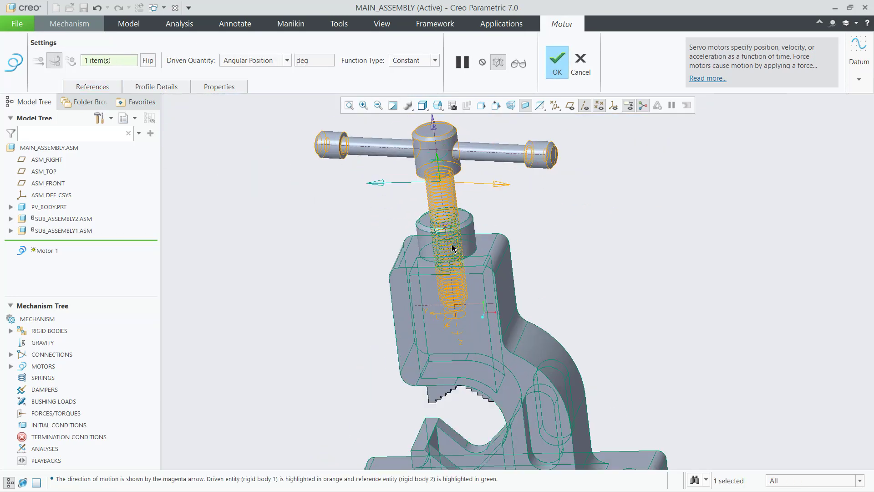
Step: Set the motor's driven quantity to Angular Velocity with a constant coefficient of 50 deg/sec and accept the motor
{"action": "left_click", "coordinate": [233, 62]}
{"action": "left_click", "coordinate": [245, 82]}
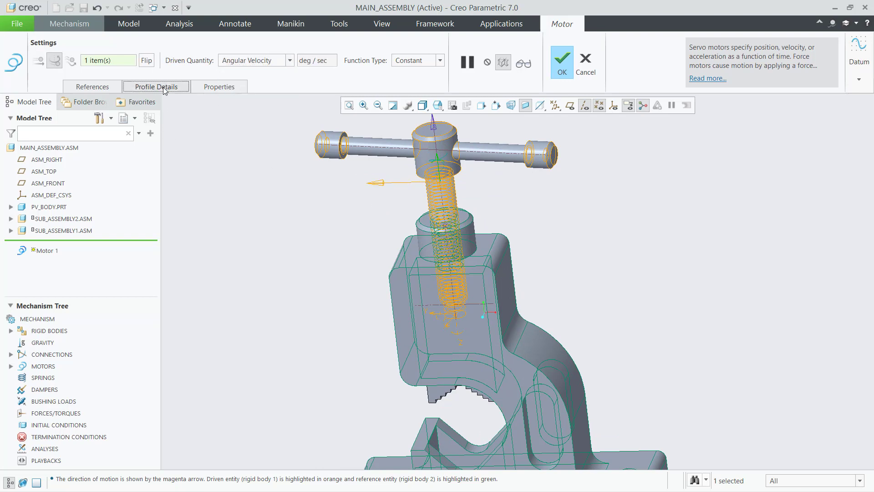
{"action": "left_click", "coordinate": [156, 87]}
{"action": "double_click", "coordinate": [189, 224]}
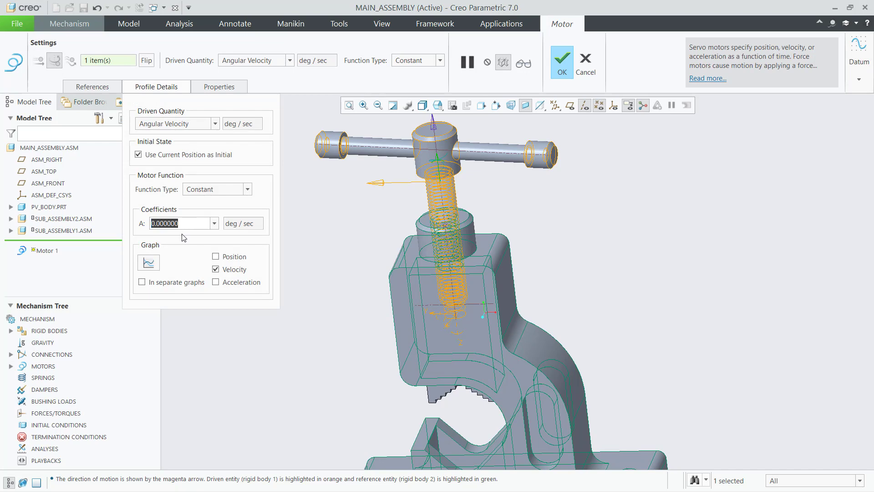
{"action": "type", "text": "50"}
{"action": "key", "text": "Return"}
{"action": "scroll", "coordinate": [360, 170], "scroll_direction": "up", "scroll_amount": 5}
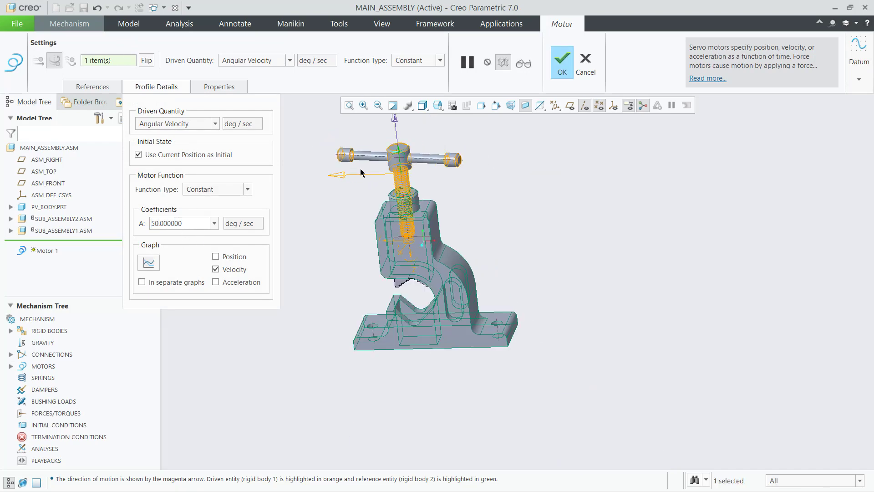
{"action": "scroll", "coordinate": [339, 160], "scroll_direction": "down", "scroll_amount": 4}
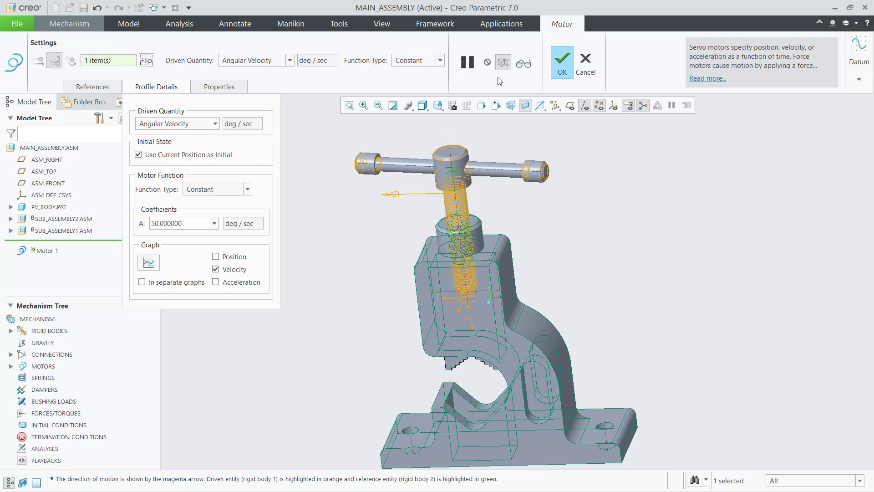
{"action": "left_click", "coordinate": [563, 64]}
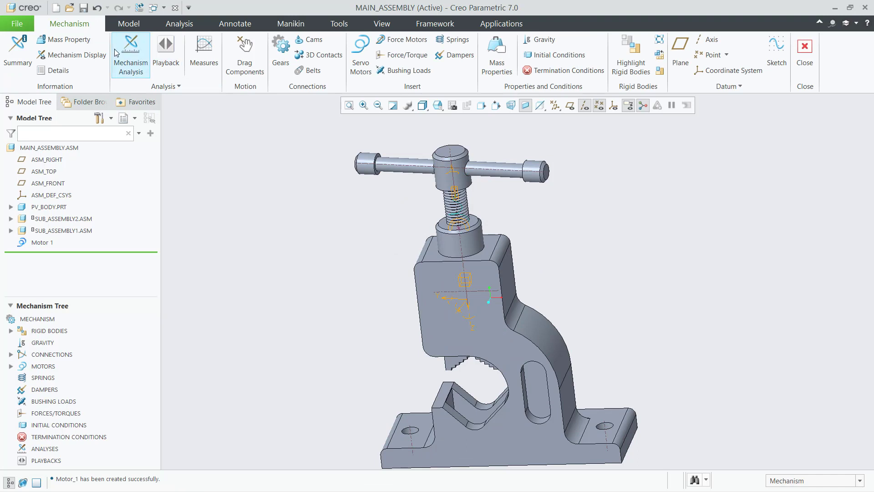
Step: Create a Kinematic mechanism analysis with an end time of 30 and a frame rate of 30
{"action": "left_click", "coordinate": [116, 54]}
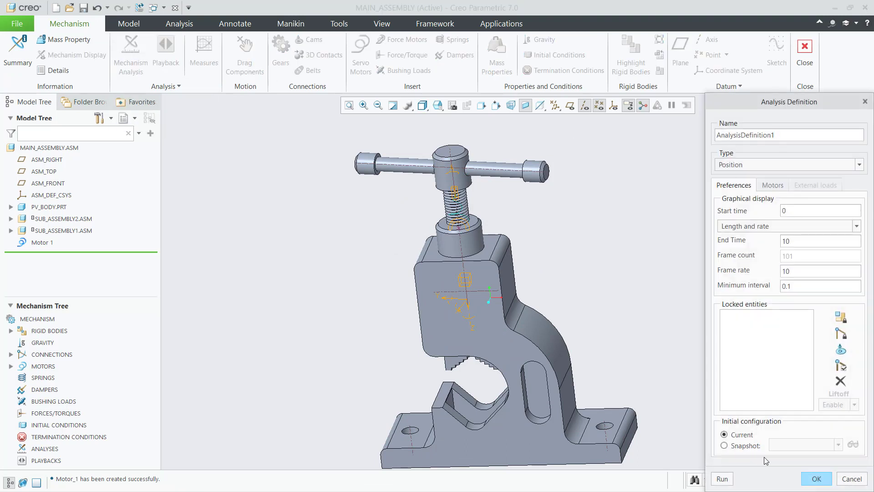
{"action": "left_click", "coordinate": [749, 168]}
{"action": "left_click", "coordinate": [750, 187]}
{"action": "left_click", "coordinate": [787, 272]}
{"action": "type", "text": "30"}
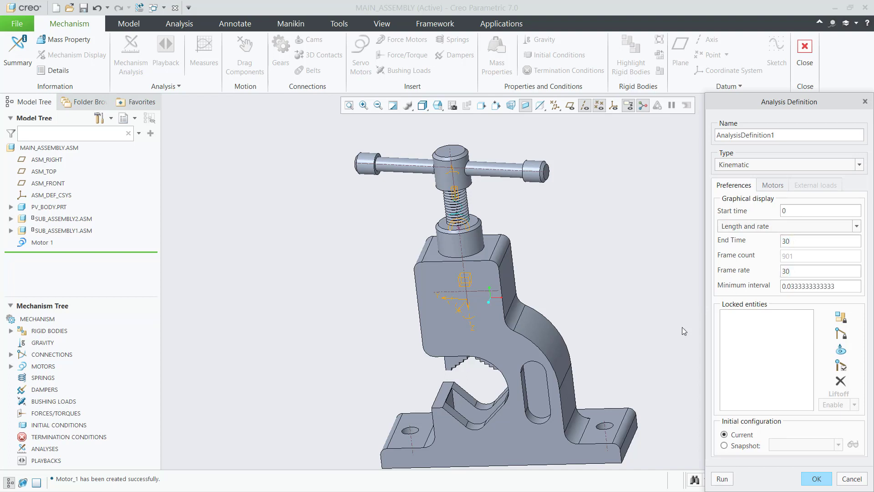
Step: Run AnalysisDefinition1 to simulate the handle turning and accept the analysis definition
{"action": "scroll", "coordinate": [637, 255], "scroll_direction": "up", "scroll_amount": 2}
{"action": "scroll", "coordinate": [676, 298], "scroll_direction": "down", "scroll_amount": 1}
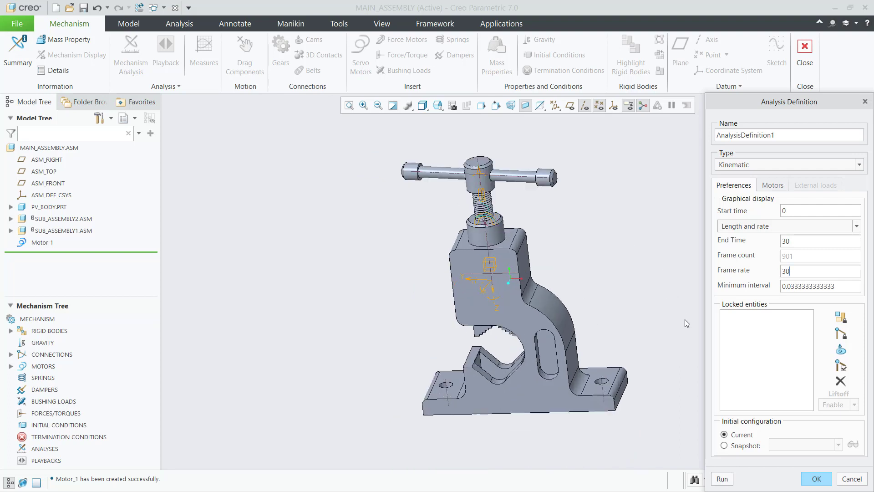
{"action": "left_click", "coordinate": [727, 479]}
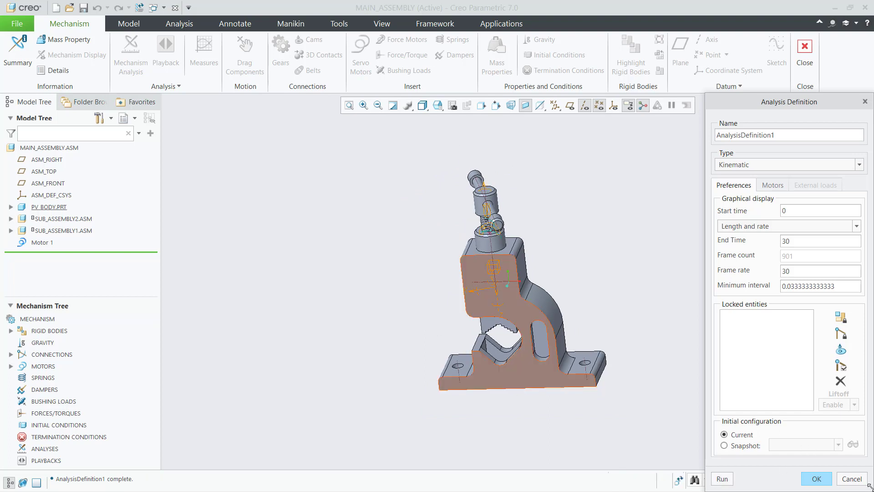
{"action": "left_click", "coordinate": [814, 478]}
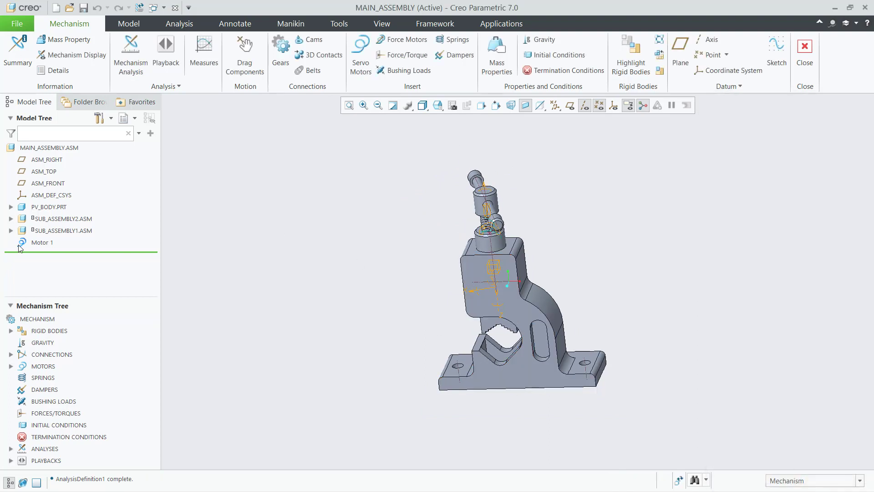
Step: Edit the definition of Motor 1 and set its constant angular velocity to 100 deg/sec
{"action": "right_click", "coordinate": [23, 242]}
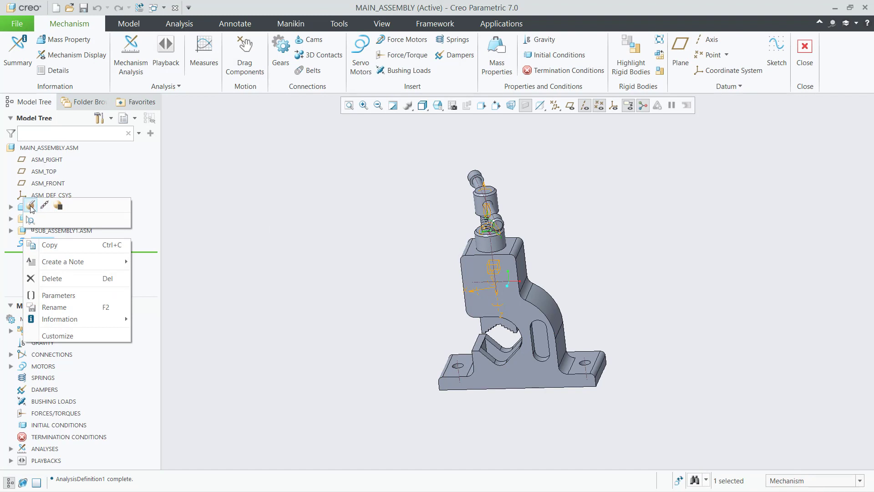
{"action": "left_click", "coordinate": [31, 206]}
{"action": "left_click", "coordinate": [159, 87]}
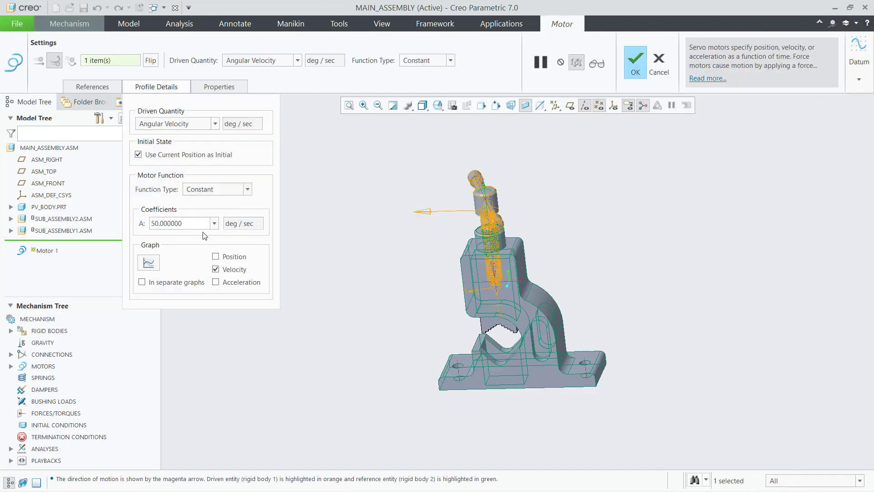
{"action": "double_click", "coordinate": [197, 226]}
{"action": "type", "text": "100"}
{"action": "key", "text": "Return"}
{"action": "left_click", "coordinate": [628, 64]}
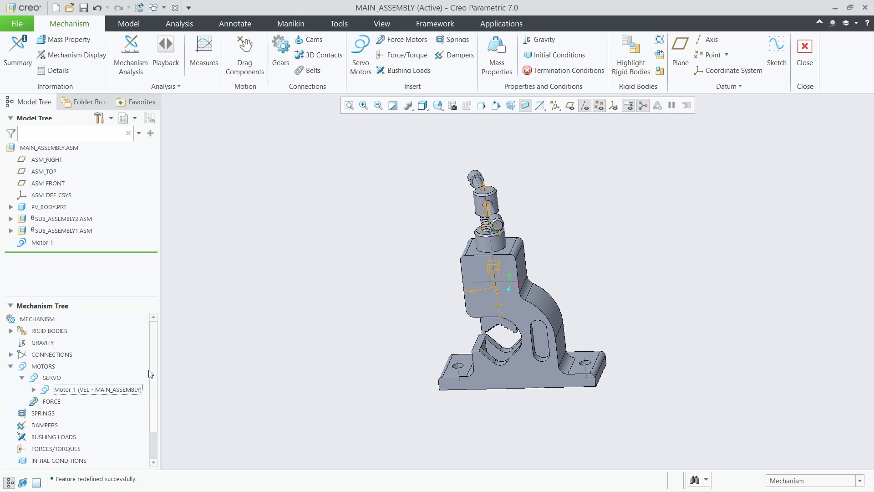
Step: Collapse the mechanism's servo and motor entries and regenerate the assembly
{"action": "scroll", "coordinate": [136, 369], "scroll_direction": "down", "scroll_amount": 1}
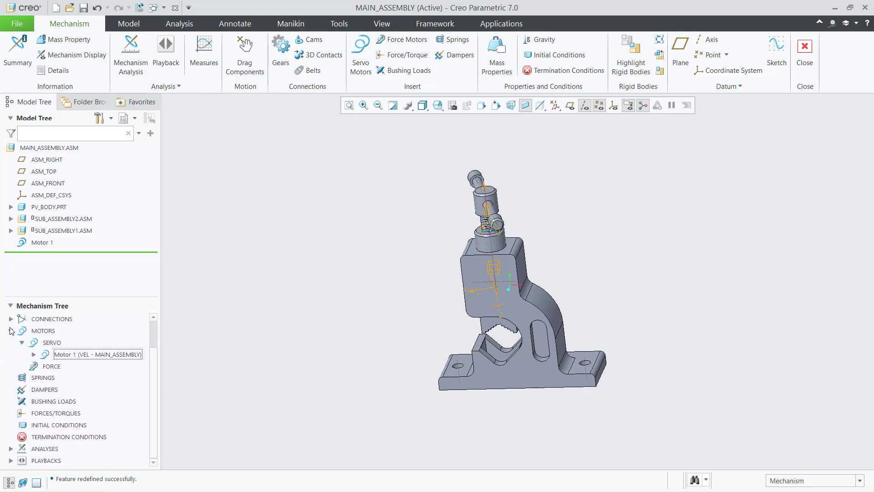
{"action": "left_click", "coordinate": [22, 343]}
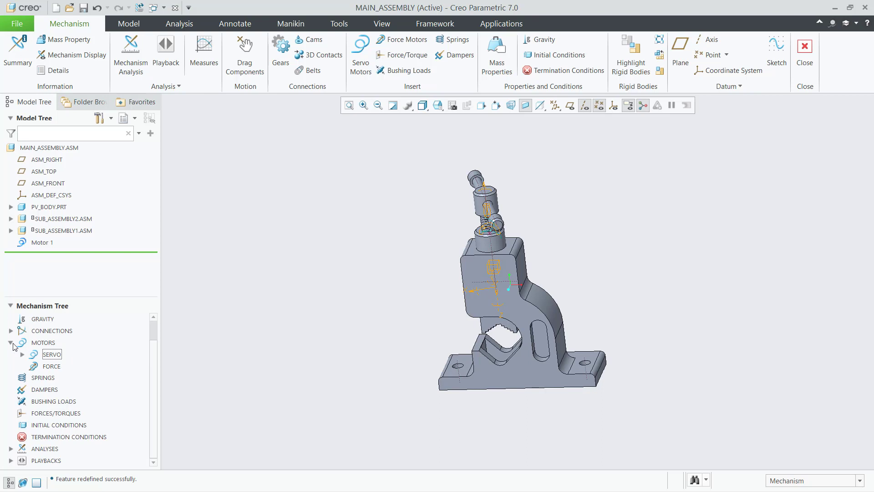
{"action": "left_click", "coordinate": [12, 343]}
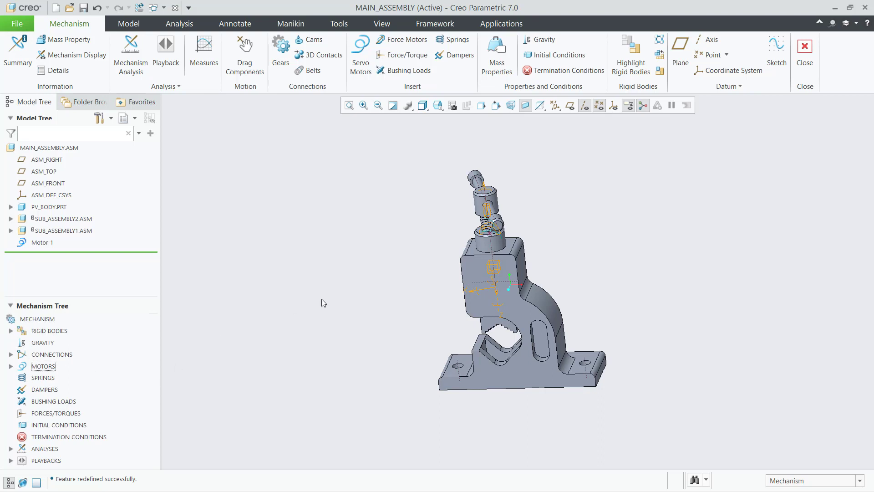
{"action": "key", "text": "ctrl+g"}
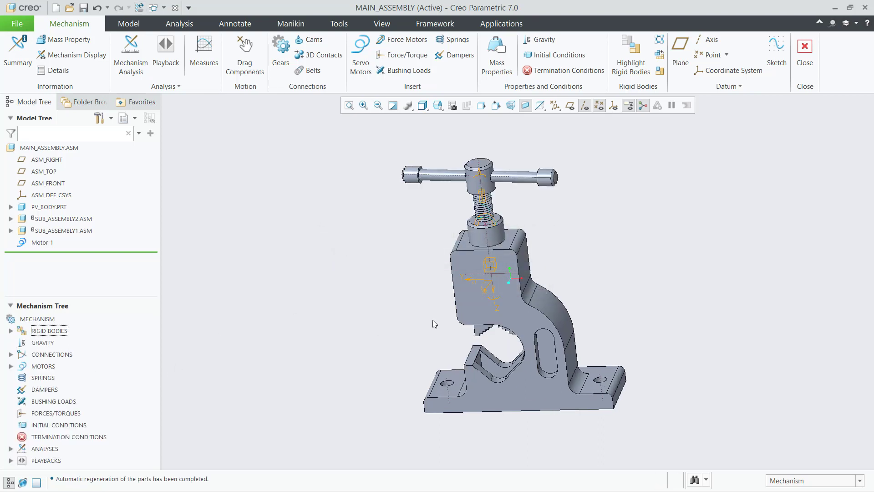
Step: Reopen the existing AnalysisDefinition1, run the kinematic simulation again and accept the definition
{"action": "left_click", "coordinate": [130, 53]}
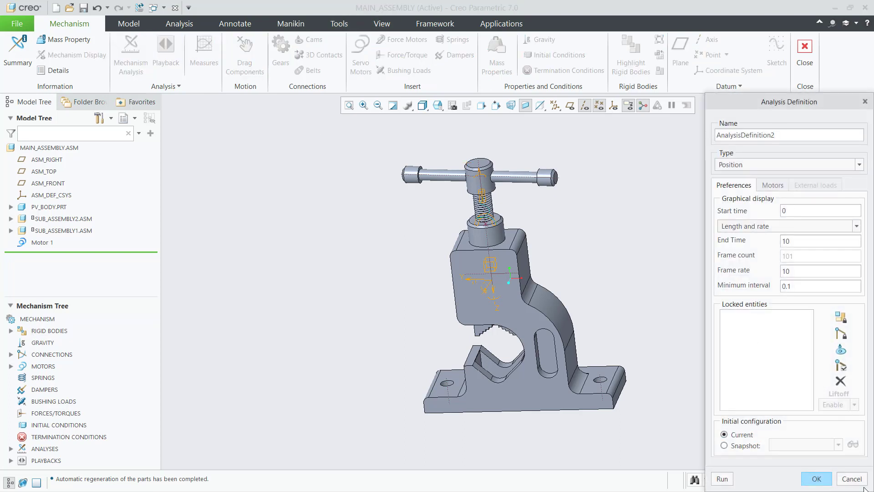
{"action": "left_click", "coordinate": [858, 481]}
{"action": "left_click", "coordinate": [10, 449]}
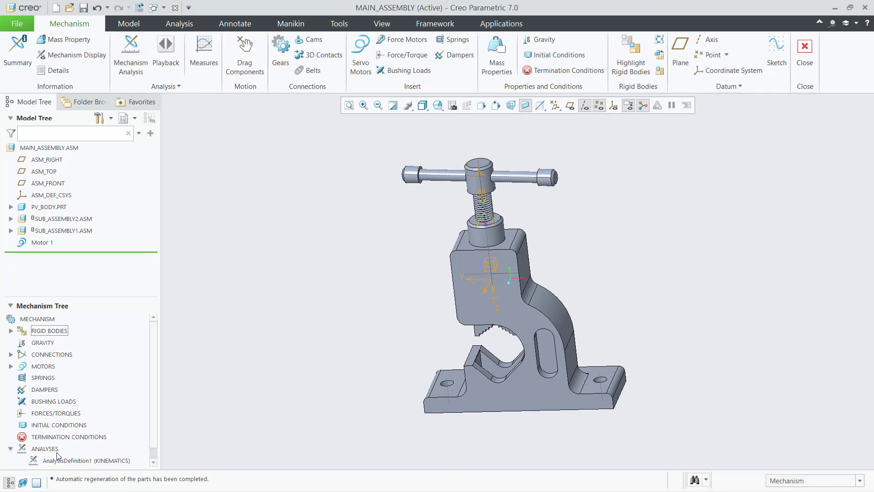
{"action": "right_click", "coordinate": [58, 461]}
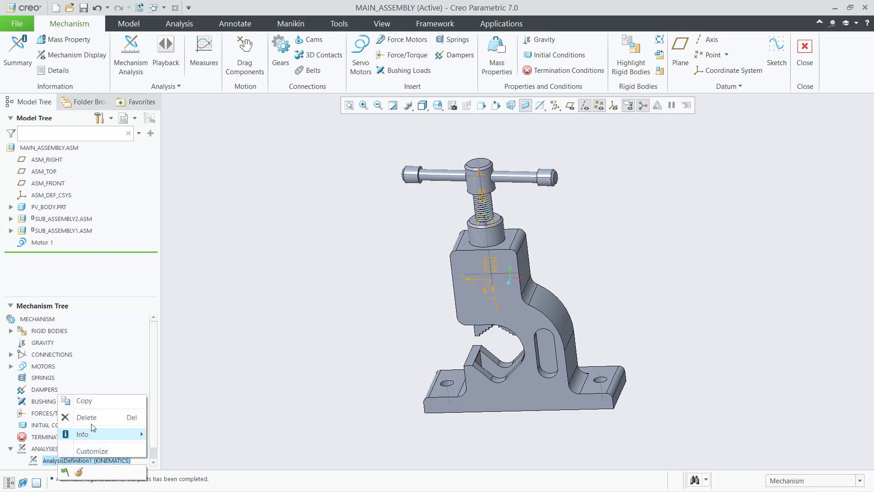
{"action": "left_click", "coordinate": [78, 474]}
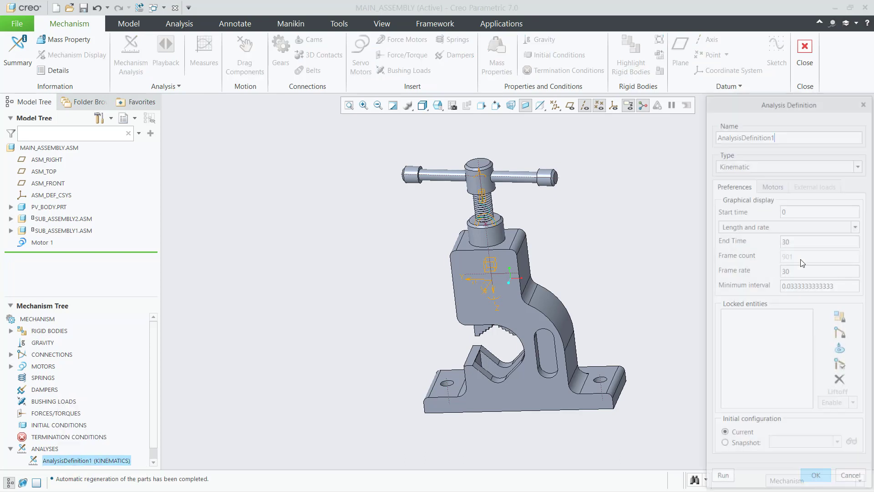
{"action": "left_click", "coordinate": [721, 479]}
{"action": "left_click", "coordinate": [378, 284]}
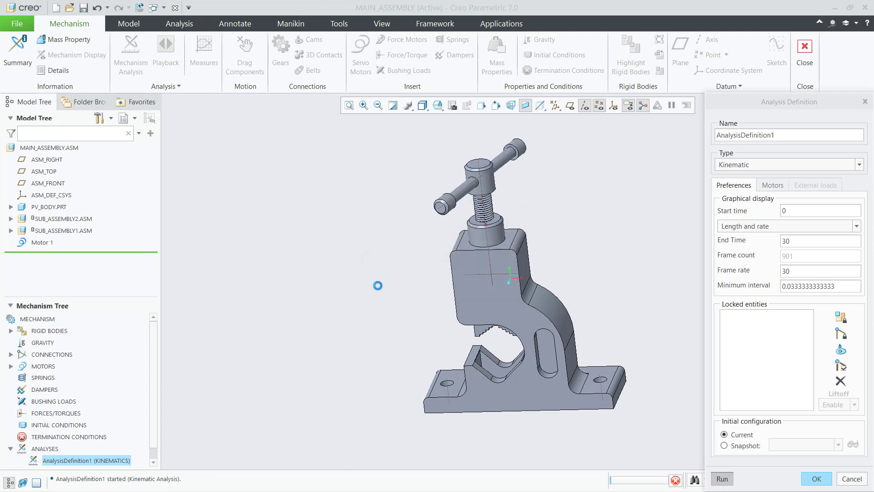
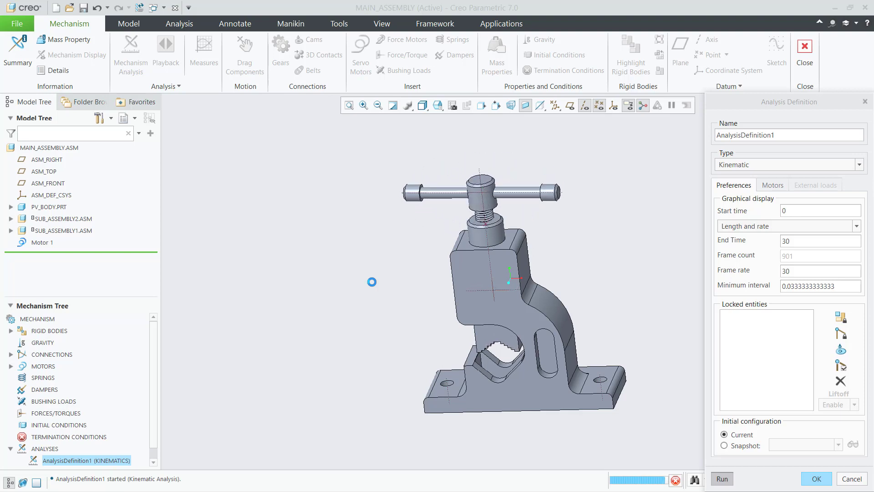
{"action": "left_click", "coordinate": [815, 479]}
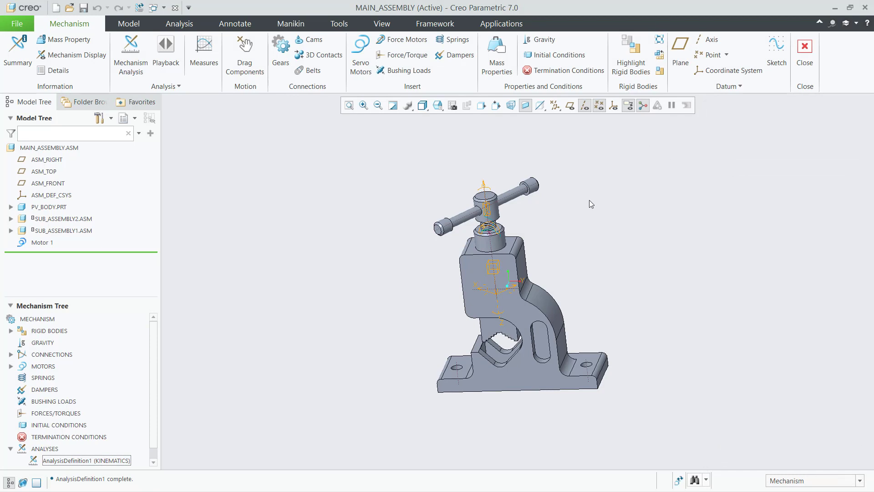
Step: Leave the mechanism environment and save the AnalysisDefinition1 playback to the working directory
{"action": "mouse_move", "coordinate": [494, 296]}
{"action": "middle_mouse_down"}
{"action": "mouse_move", "coordinate": [513, 193]}
{"action": "mouse_move", "coordinate": [428, 241]}
{"action": "mouse_move", "coordinate": [519, 219]}
{"action": "middle_mouse_up"}
{"action": "middle_click_drag", "start_coordinate": [544, 192], "coordinate": [510, 196]}
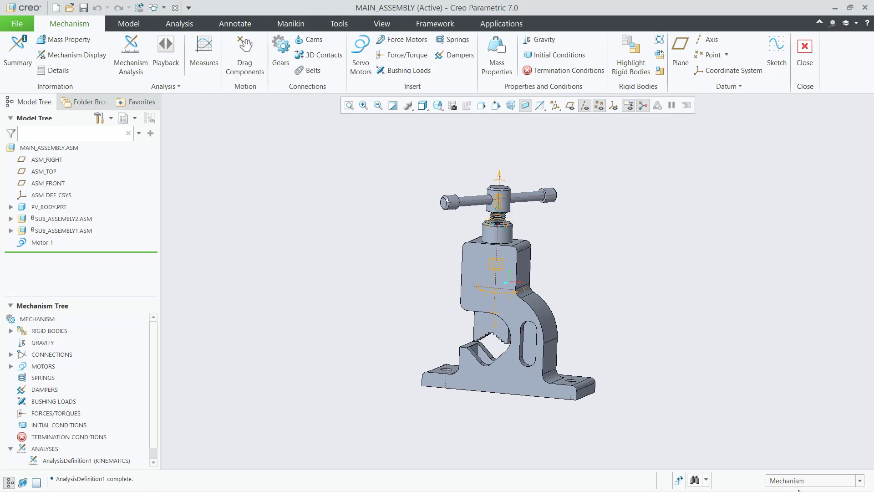
{"action": "middle_click_drag", "start_coordinate": [500, 279], "coordinate": [527, 318]}
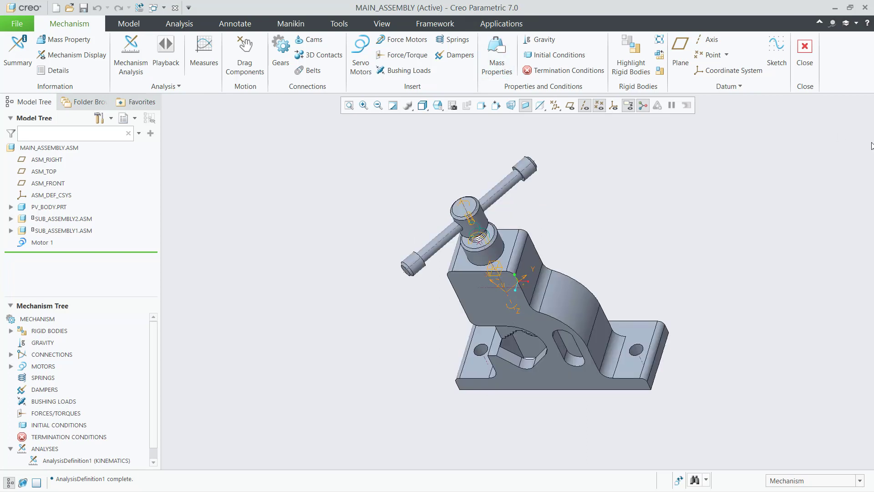
{"action": "left_click", "coordinate": [805, 64]}
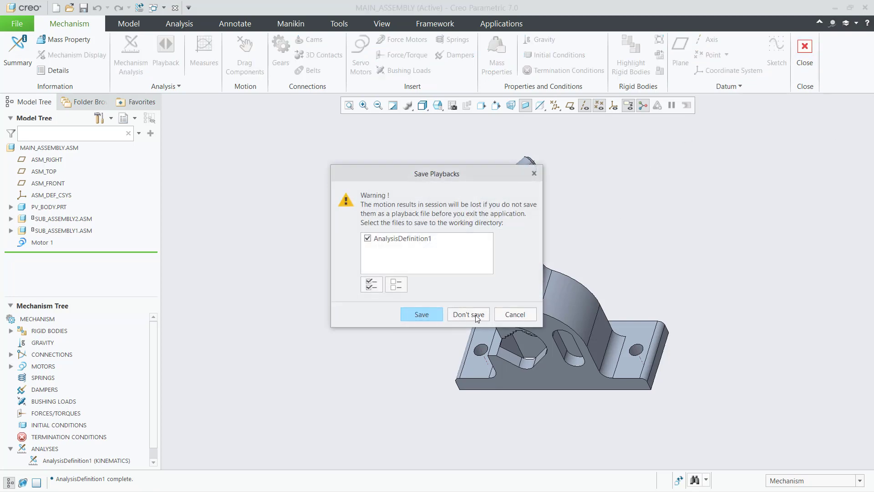
{"action": "left_click", "coordinate": [421, 315]}
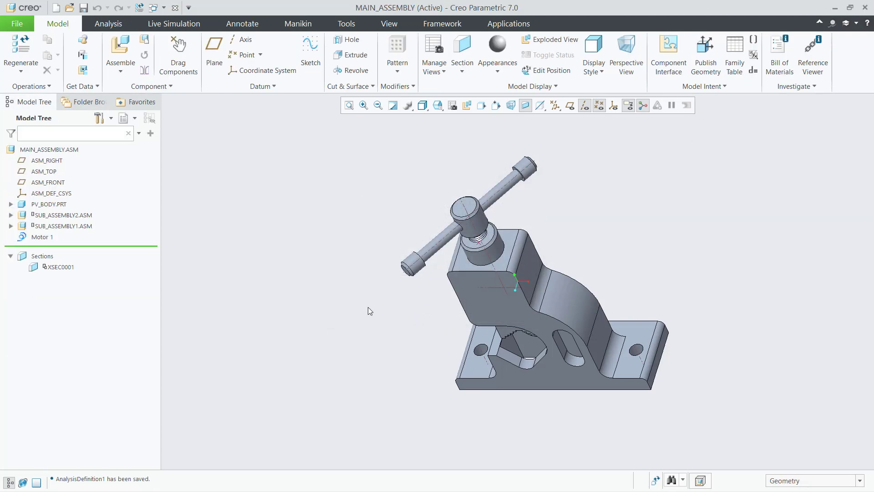
Step: Expand SUB_ASSEMBLY1.ASM and select its PV_JAW.PRT together with PV_BODY.PRT
{"action": "left_click", "coordinate": [497, 71]}
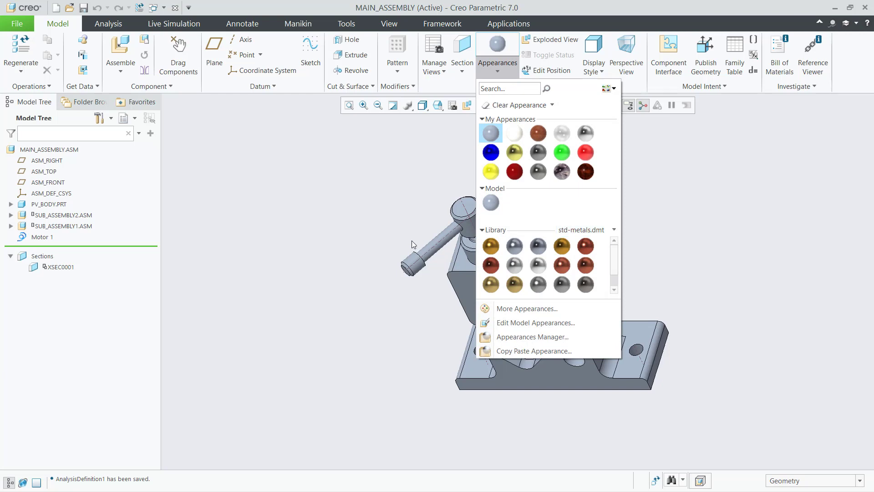
{"action": "left_click", "coordinate": [376, 237]}
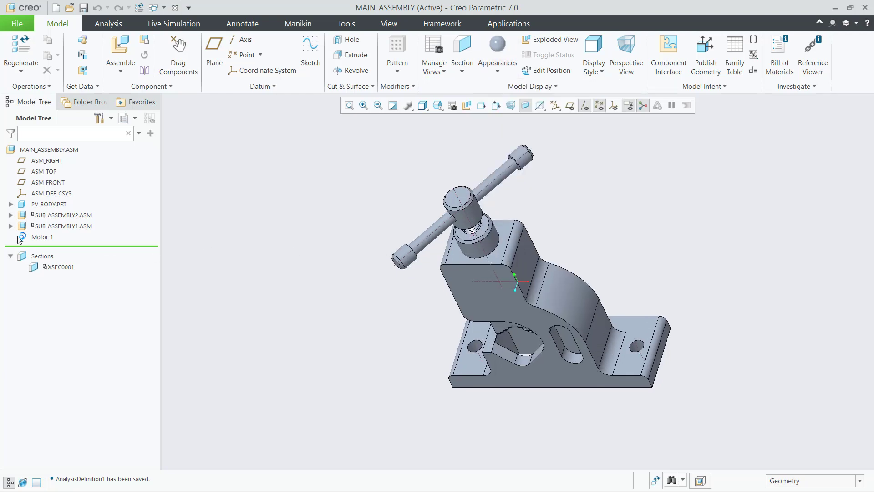
{"action": "left_click", "coordinate": [11, 215]}
{"action": "left_click", "coordinate": [10, 215]}
{"action": "left_click", "coordinate": [10, 225]}
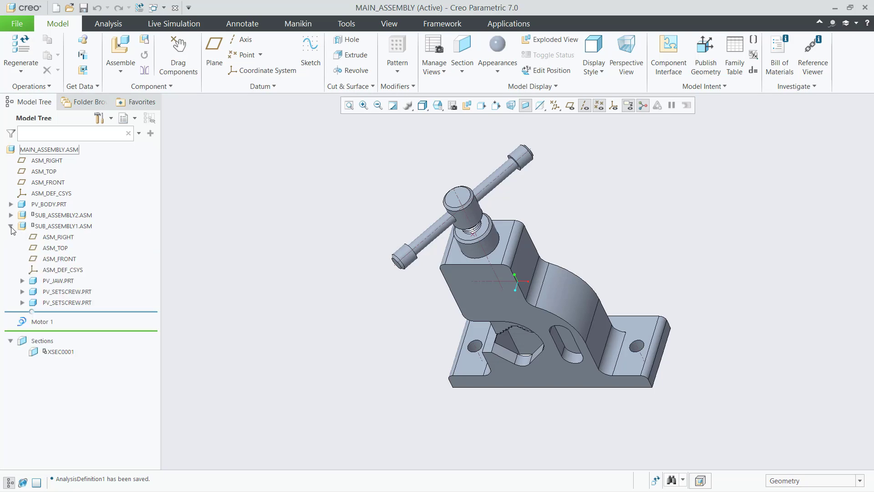
{"action": "left_click", "coordinate": [55, 282]}
{"action": "key", "text": "super"}
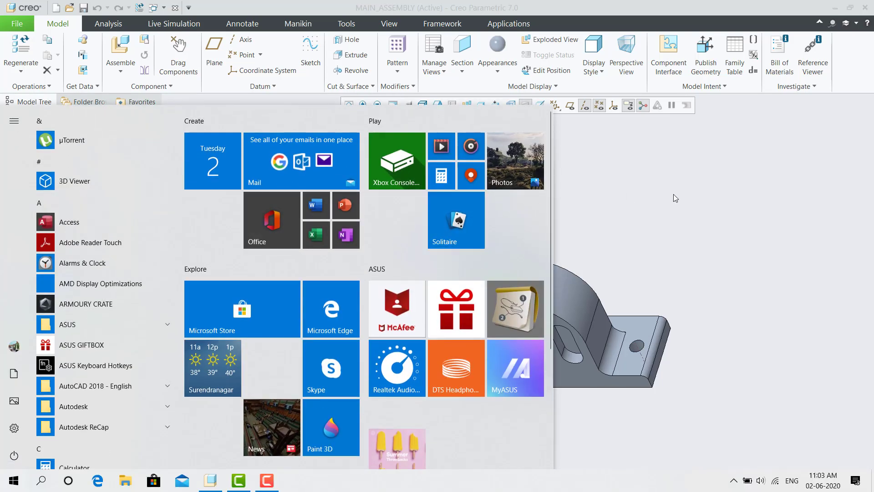
{"action": "left_click", "coordinate": [675, 197]}
{"action": "left_click", "coordinate": [44, 281]}
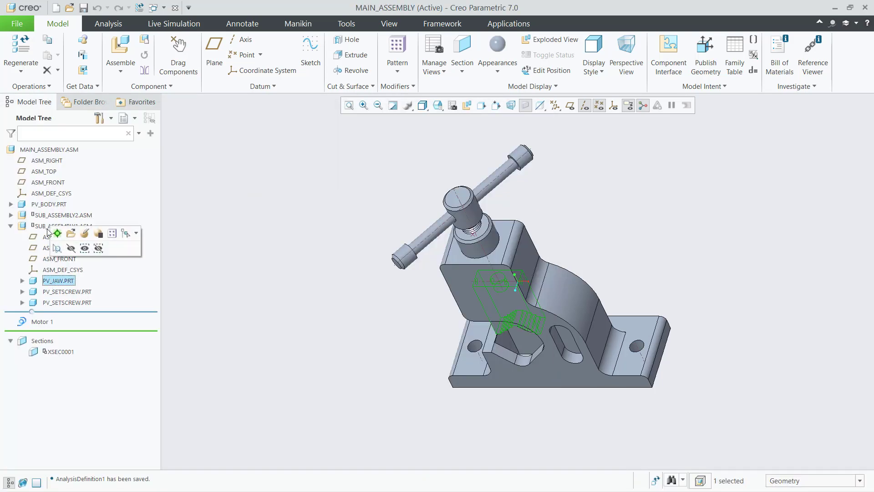
{"action": "left_click", "coordinate": [57, 204], "text": "ctrl"}
{"action": "right_click", "coordinate": [57, 204]}
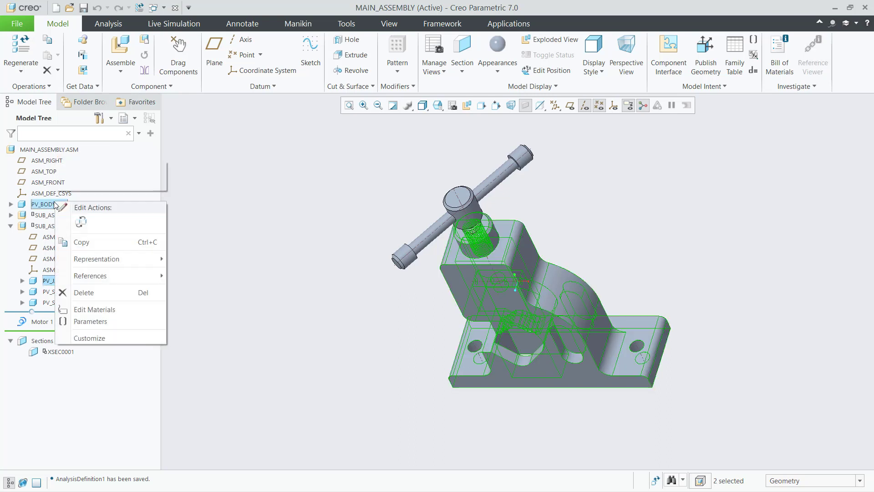
{"action": "left_click", "coordinate": [329, 200]}
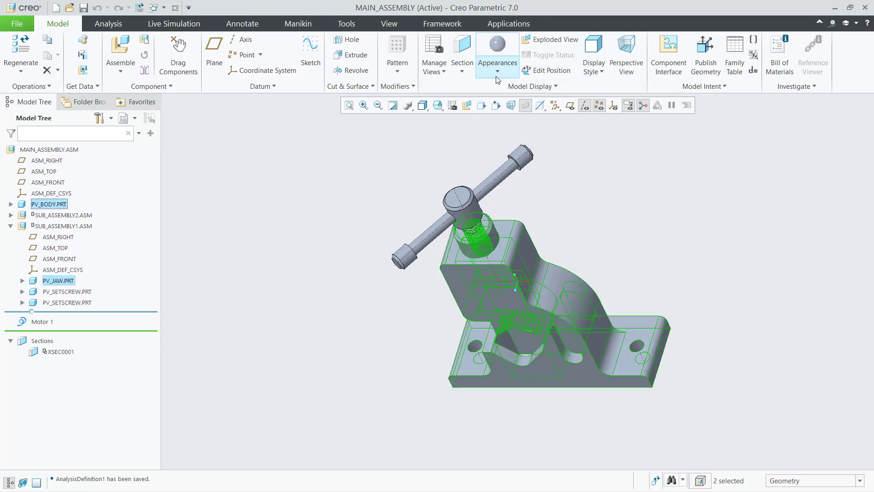
Step: Create a new appearance based on the model's ref_color1 appearance and set its class to Metal
{"action": "left_click", "coordinate": [497, 51]}
{"action": "right_click", "coordinate": [494, 198]}
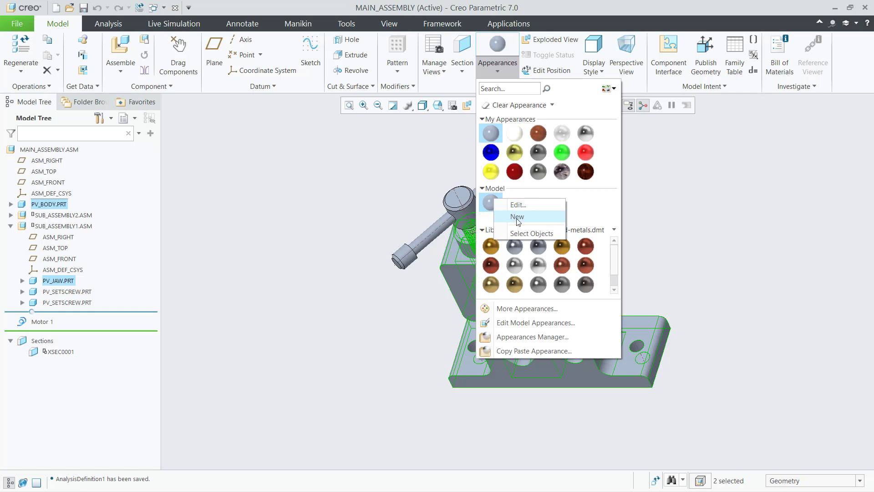
{"action": "left_click", "coordinate": [515, 216]}
{"action": "left_click", "coordinate": [417, 231]}
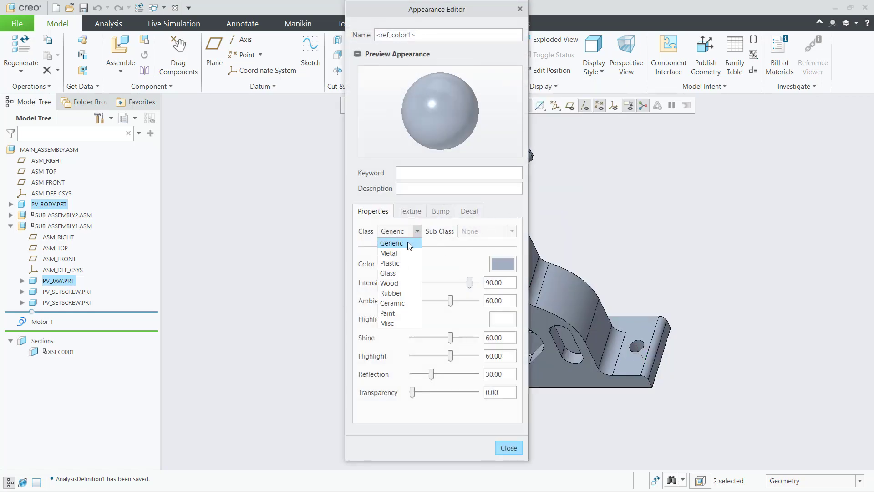
{"action": "left_click", "coordinate": [403, 253]}
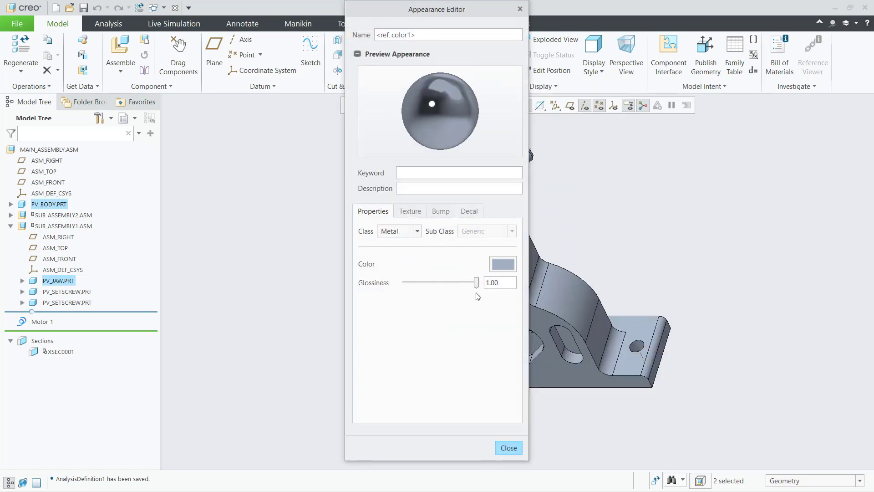
{"action": "left_click", "coordinate": [512, 447]}
Step: Apply the first steel appearance from the Metal-Steel.dmt library to PV_BODY.PRT and PV_JAW.PRT
{"action": "left_click", "coordinate": [496, 71]}
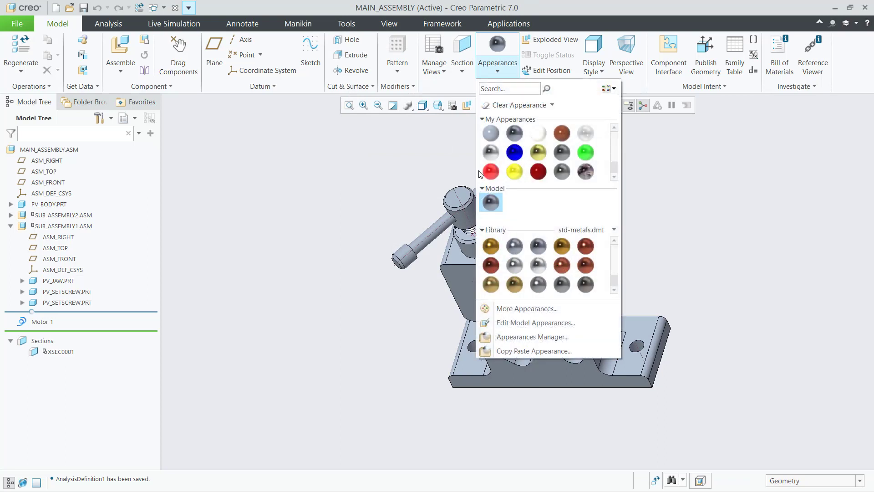
{"action": "left_click", "coordinate": [588, 230]}
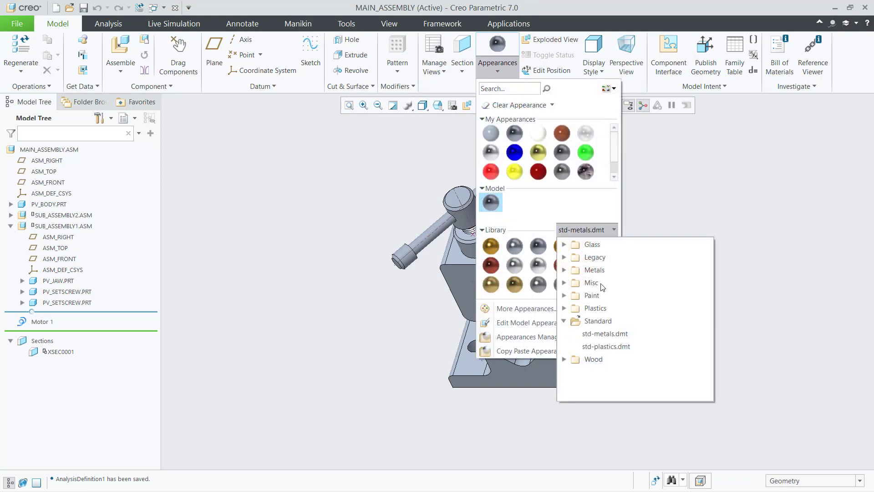
{"action": "left_click", "coordinate": [564, 270]}
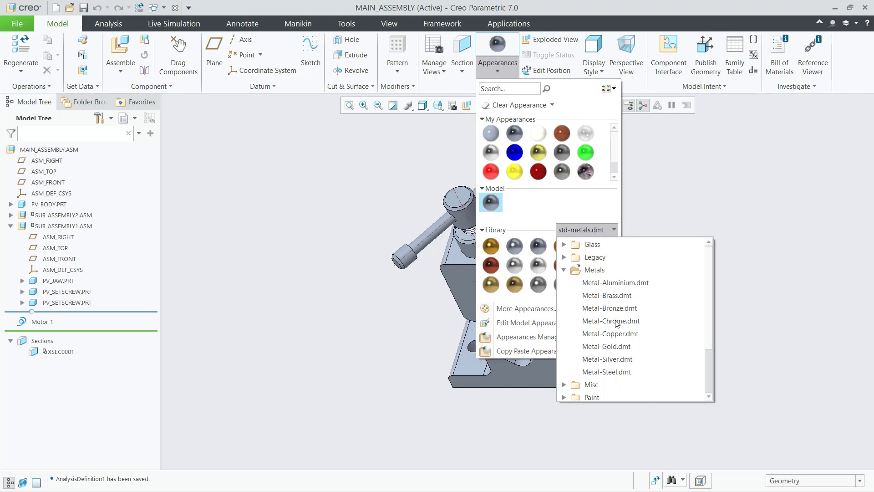
{"action": "left_click", "coordinate": [619, 372]}
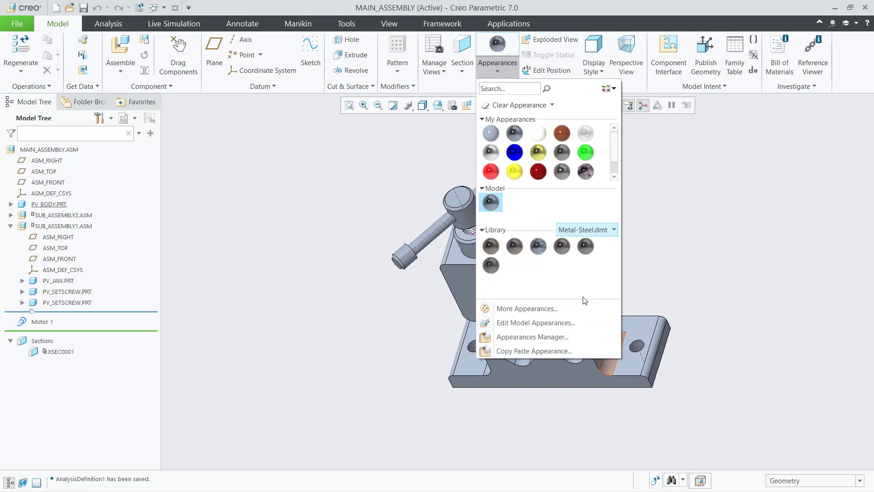
{"action": "left_click", "coordinate": [495, 247]}
{"action": "left_click", "coordinate": [51, 205]}
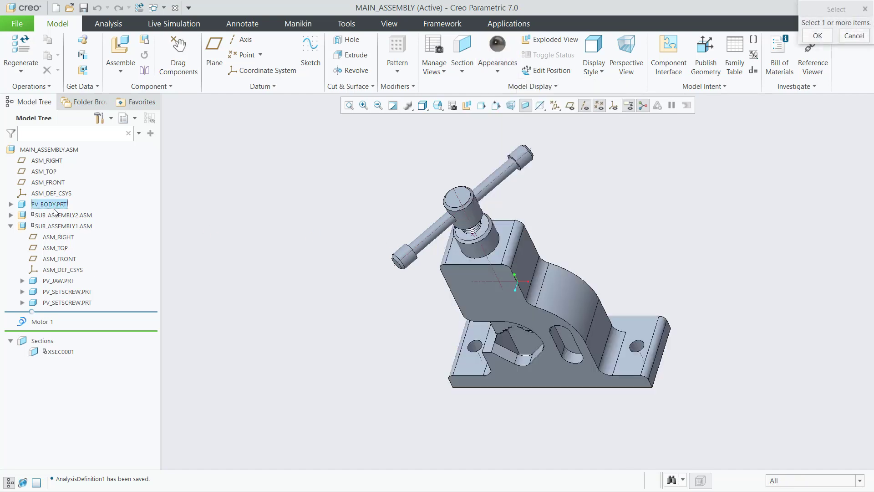
{"action": "left_click", "coordinate": [57, 281], "text": "ctrl"}
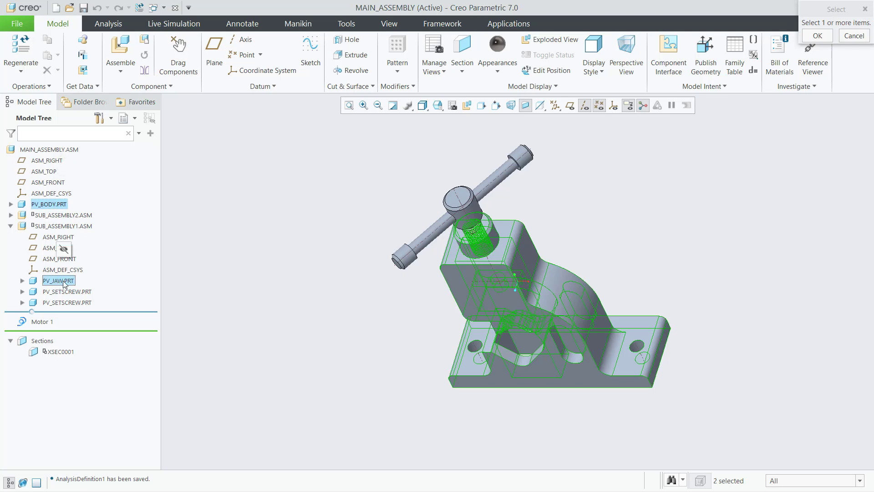
{"action": "left_click", "coordinate": [818, 37]}
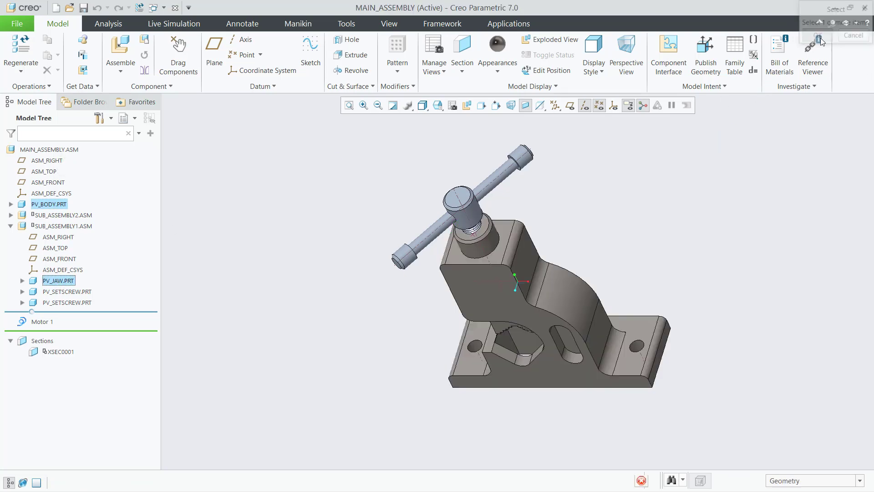
Step: Create a new appearance based on the model's steel appearance, keeping the Metal class
{"action": "middle_click_drag", "start_coordinate": [619, 217], "coordinate": [627, 183]}
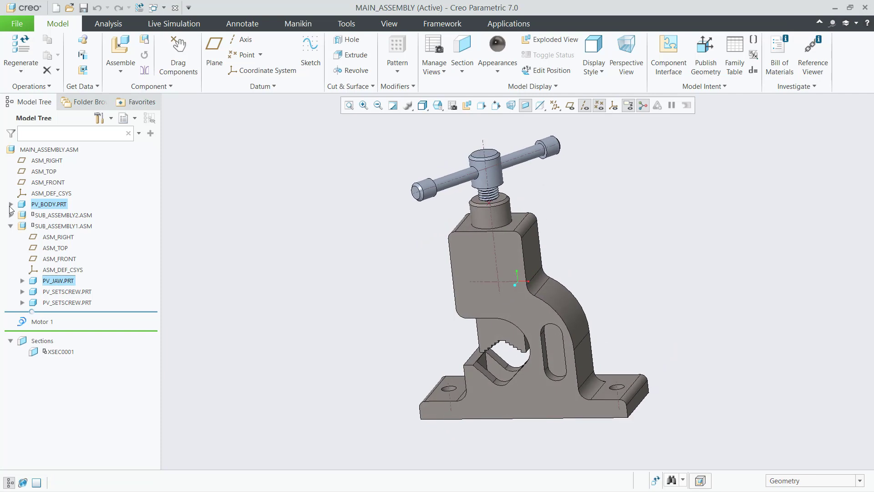
{"action": "left_click", "coordinate": [503, 73]}
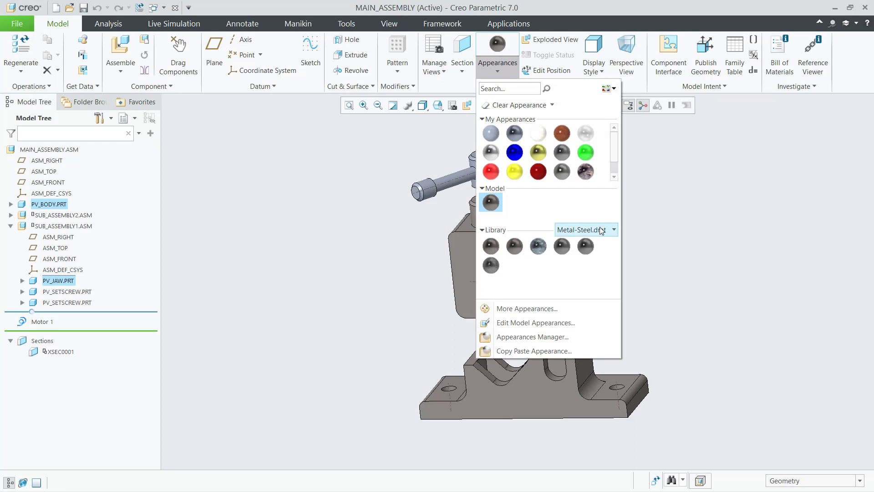
{"action": "right_click", "coordinate": [503, 201]}
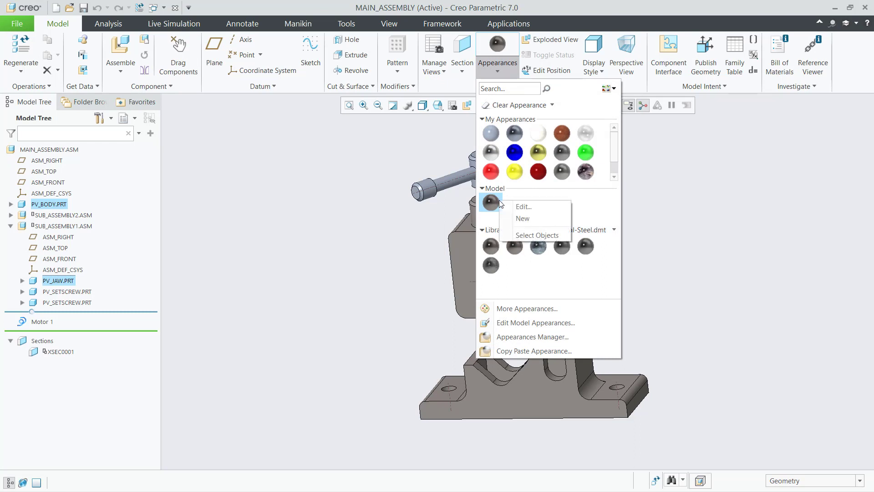
{"action": "left_click", "coordinate": [533, 221]}
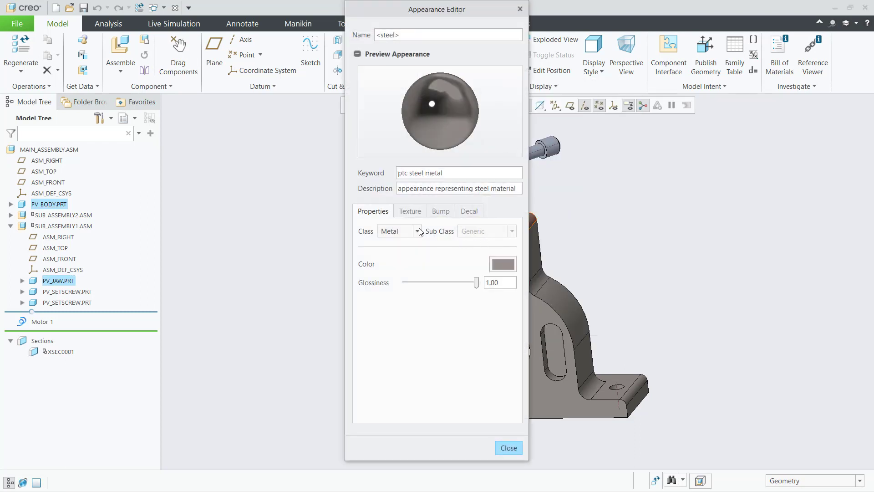
{"action": "left_click", "coordinate": [418, 230]}
{"action": "left_click", "coordinate": [418, 231]}
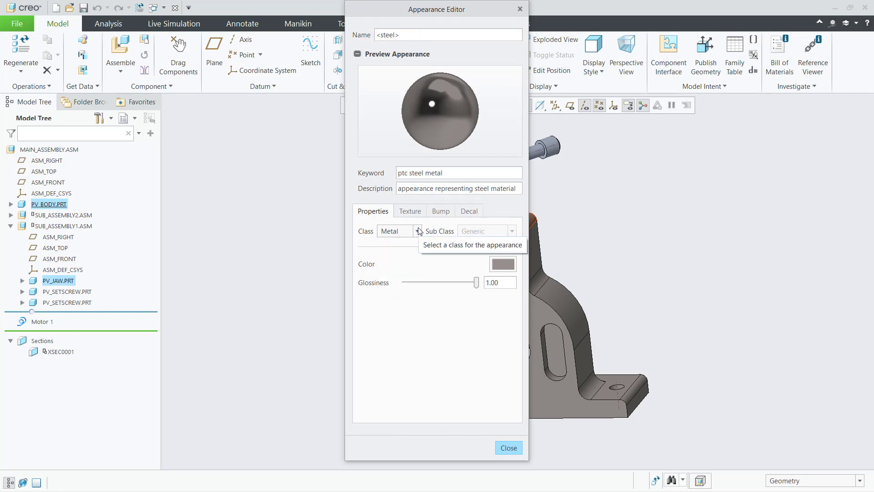
{"action": "left_click", "coordinate": [508, 446]}
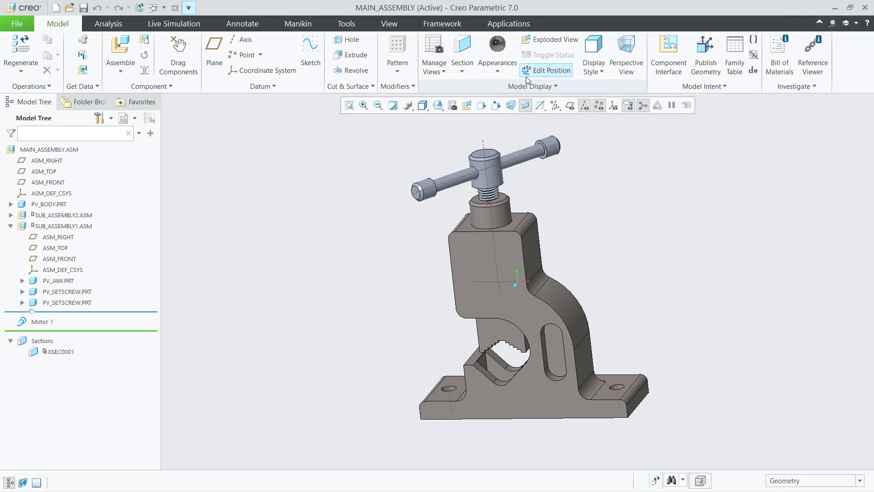
Step: Apply the steel-stainless appearance from the Metal-Steel.dmt library to both PV_SETSCREW parts, PV_HANDLESCREW.PRT, PV_HANDLEBAR.PRT and both PV_HANDLEBARBUSH parts
{"action": "left_click", "coordinate": [497, 66]}
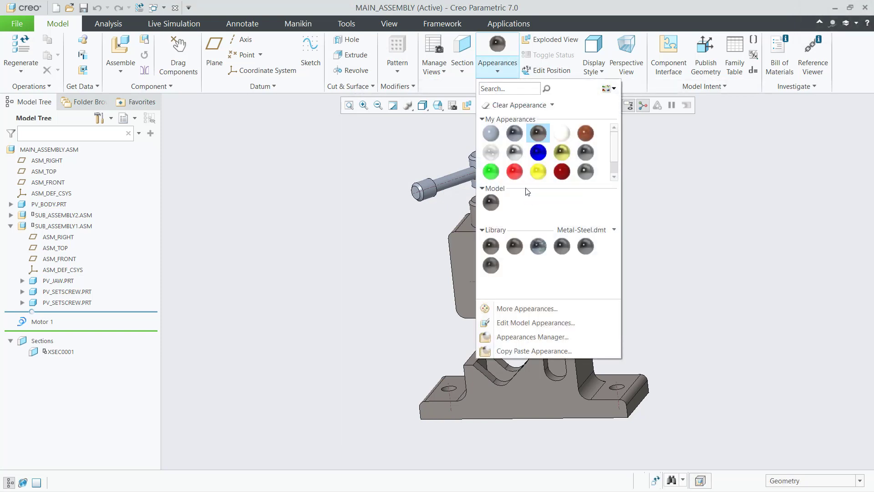
{"action": "left_click", "coordinate": [587, 246]}
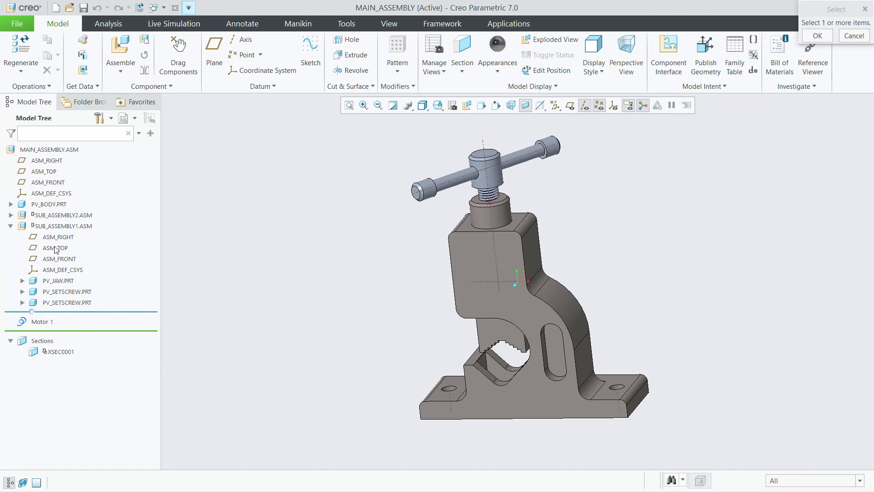
{"action": "left_click", "coordinate": [62, 302]}
{"action": "left_click", "coordinate": [63, 291], "text": "ctrl"}
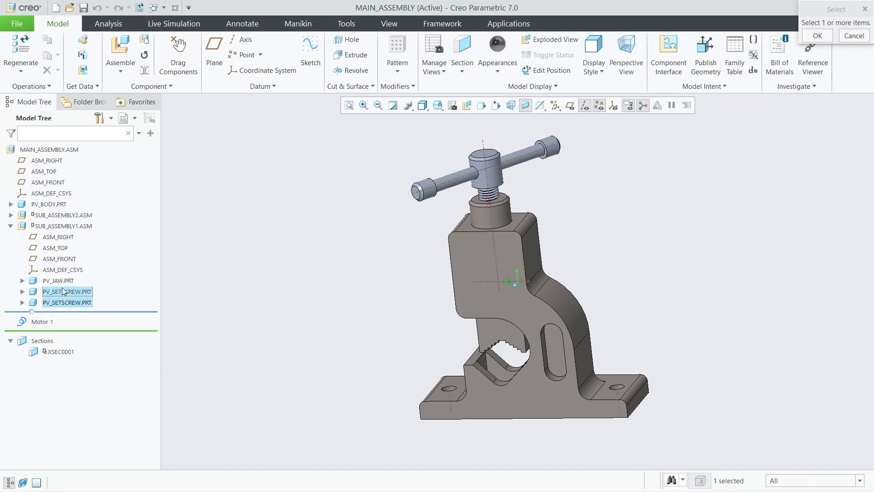
{"action": "left_click", "coordinate": [11, 226]}
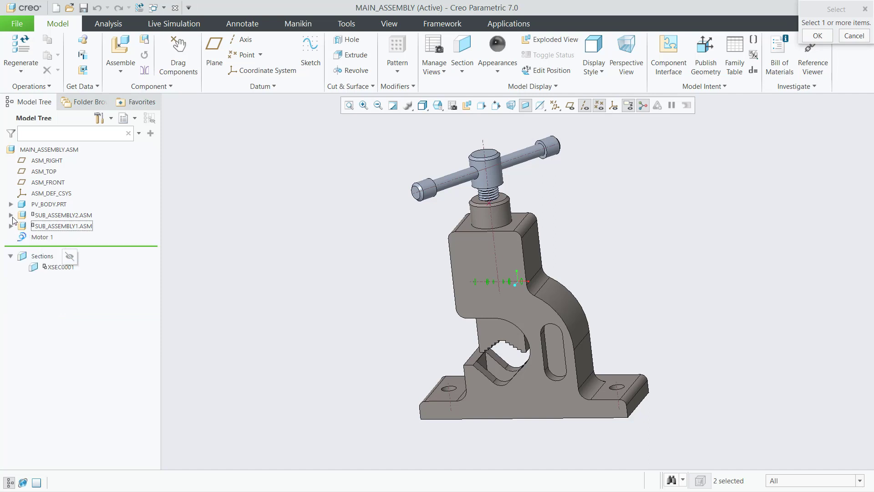
{"action": "left_click", "coordinate": [11, 216]}
{"action": "left_click", "coordinate": [69, 270], "text": "ctrl"}
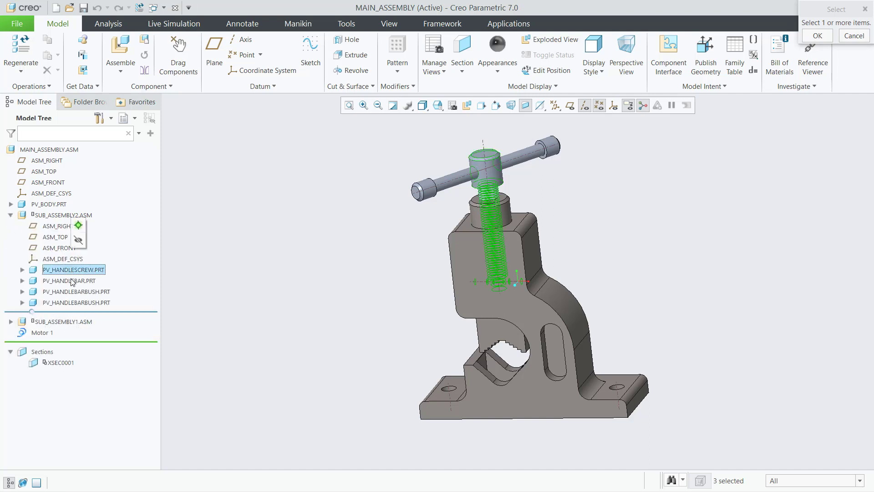
{"action": "left_click", "coordinate": [69, 280], "text": "ctrl"}
{"action": "left_click", "coordinate": [75, 291], "text": "ctrl"}
{"action": "left_click", "coordinate": [75, 302], "text": "ctrl"}
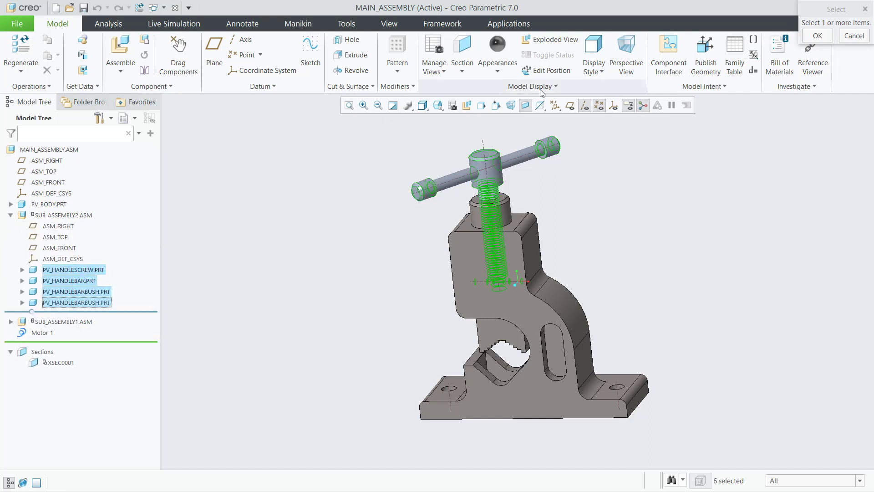
{"action": "left_click", "coordinate": [828, 37]}
{"action": "middle_click_drag", "start_coordinate": [650, 203], "coordinate": [573, 196]}
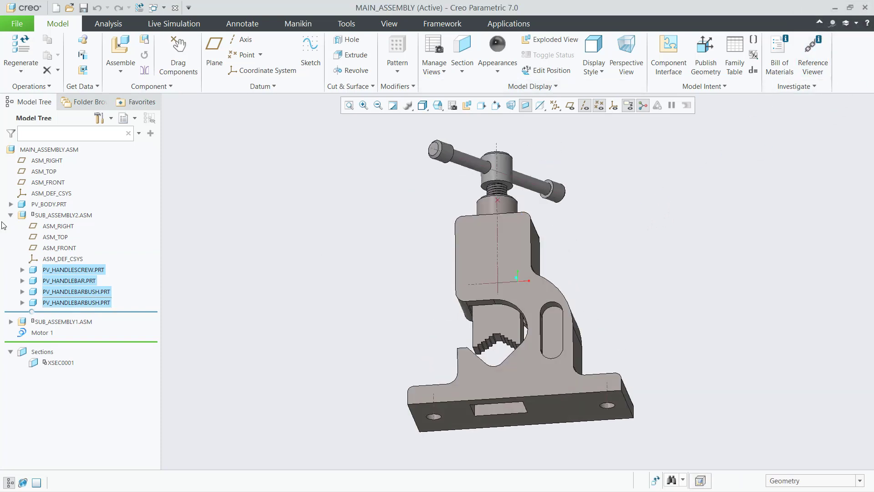
Step: Temporarily hide PV_BODY.PRT to inspect the screw, handle and jaw, and show it again
{"action": "left_click", "coordinate": [11, 215]}
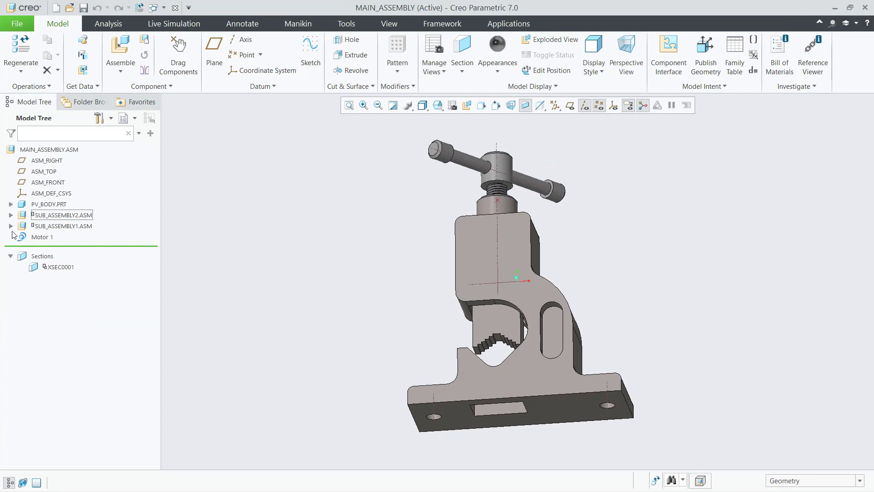
{"action": "left_click", "coordinate": [11, 226]}
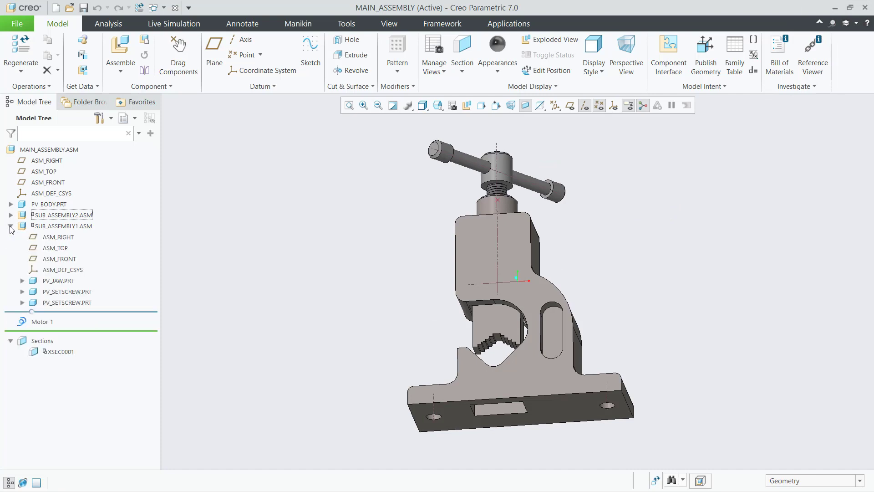
{"action": "left_click", "coordinate": [71, 292]}
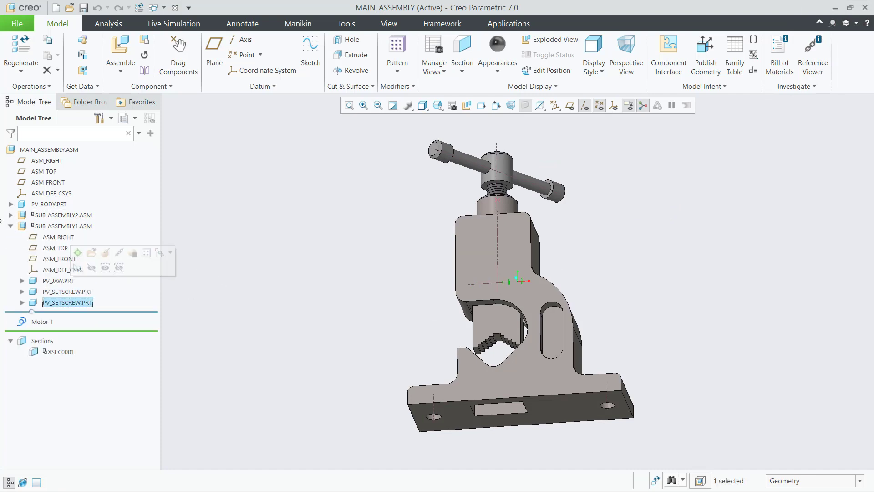
{"action": "left_click", "coordinate": [10, 225]}
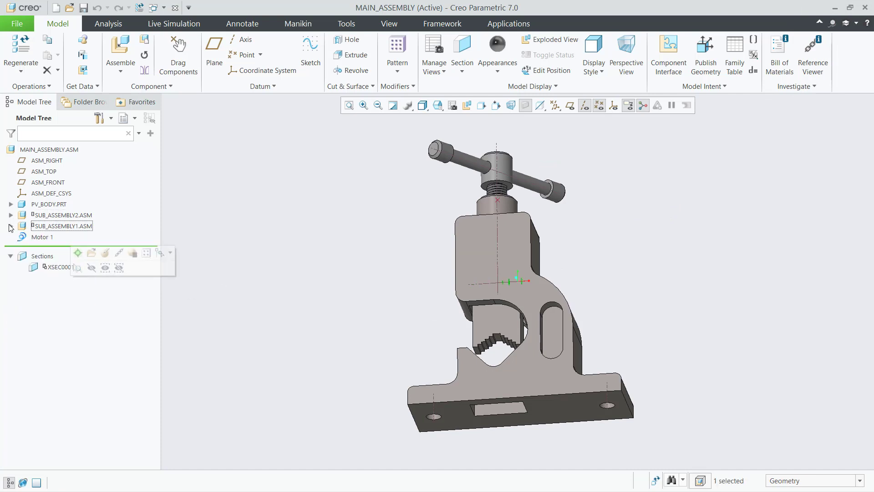
{"action": "right_click", "coordinate": [48, 204]}
{"action": "left_click", "coordinate": [80, 183]}
{"action": "middle_click_drag", "start_coordinate": [428, 266], "coordinate": [335, 303]}
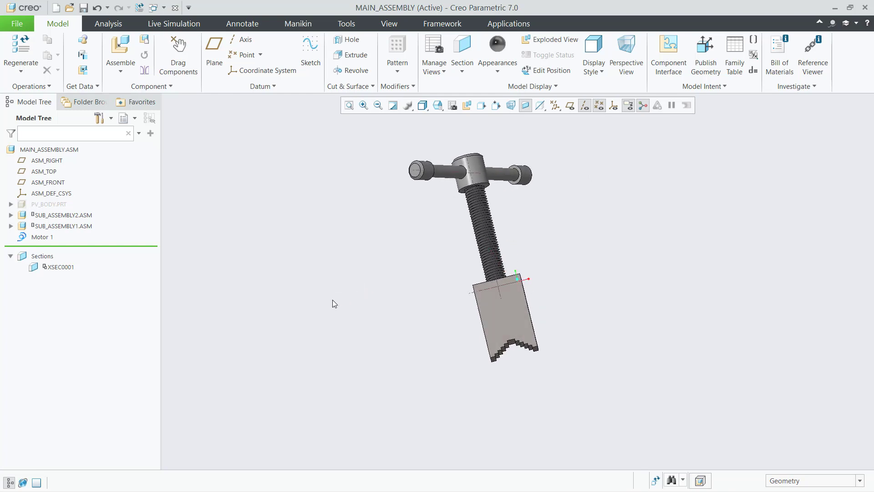
{"action": "right_click", "coordinate": [39, 205]}
{"action": "left_click", "coordinate": [62, 188]}
{"action": "left_click", "coordinate": [282, 206]}
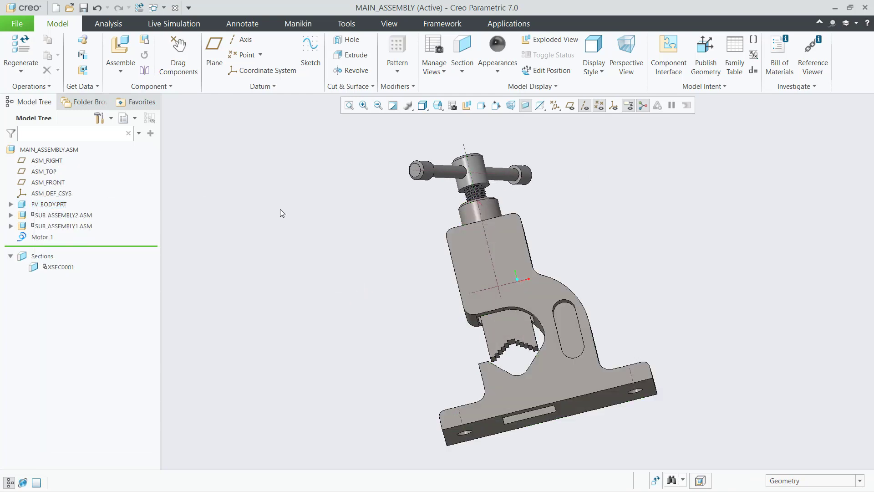
Step: Return to the default orientation, regenerate the assembly and save MAIN_ASSEMBLY
{"action": "key", "text": "ctrl+d"}
{"action": "key", "text": "ctrl+g"}
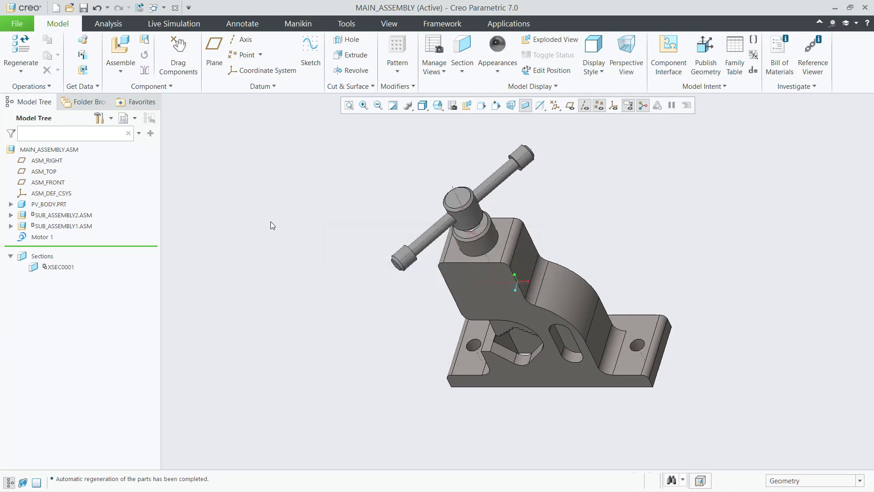
{"action": "key", "text": "ctrl+s"}
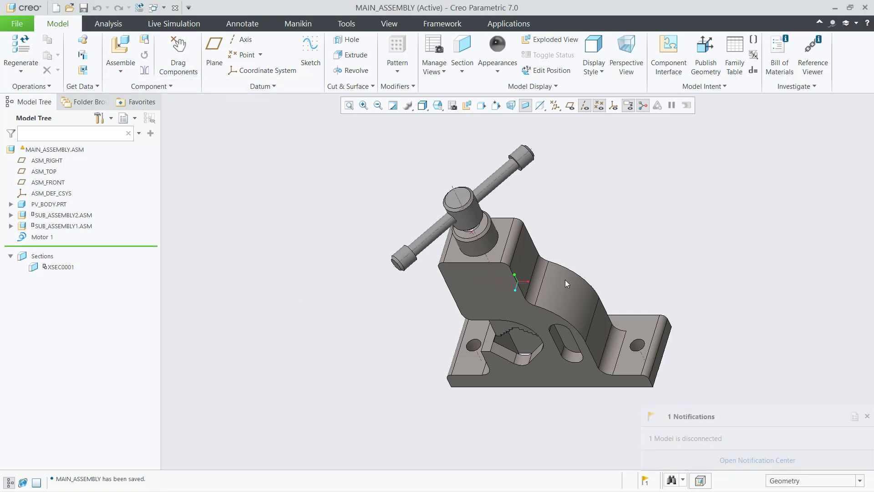
{"action": "left_click", "coordinate": [866, 417]}
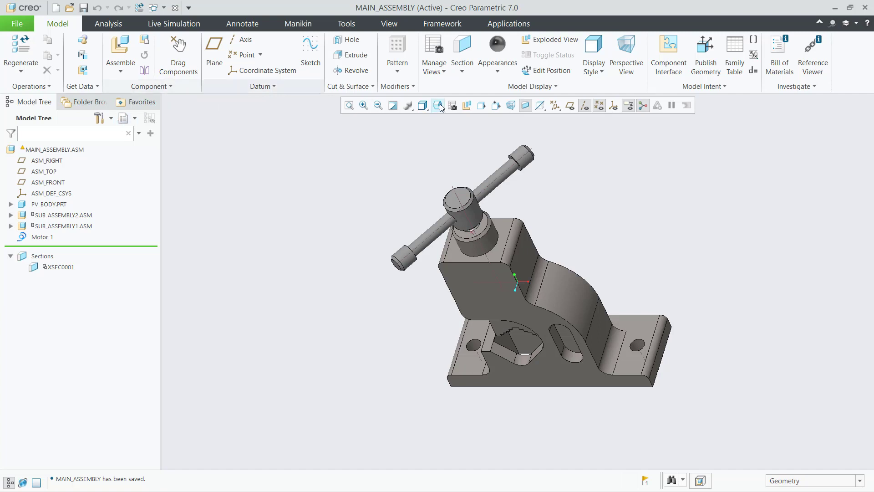
Step: Preview the vice in Shading With Reflections and return the display to Shading With Edges
{"action": "left_click", "coordinate": [422, 105]}
{"action": "left_click", "coordinate": [459, 119]}
{"action": "mouse_move", "coordinate": [248, 281]}
{"action": "middle_mouse_down"}
{"action": "mouse_move", "coordinate": [287, 217]}
{"action": "mouse_move", "coordinate": [271, 268]}
{"action": "mouse_move", "coordinate": [287, 233]}
{"action": "middle_mouse_up"}
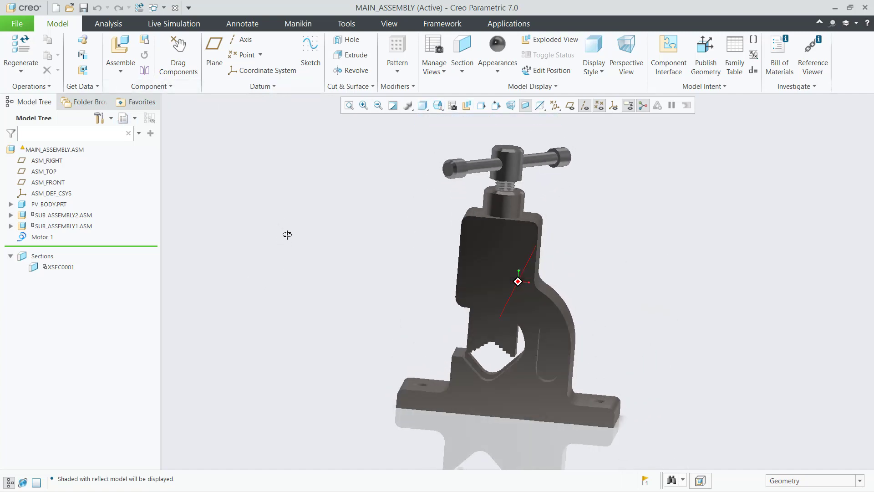
{"action": "left_click", "coordinate": [434, 108]}
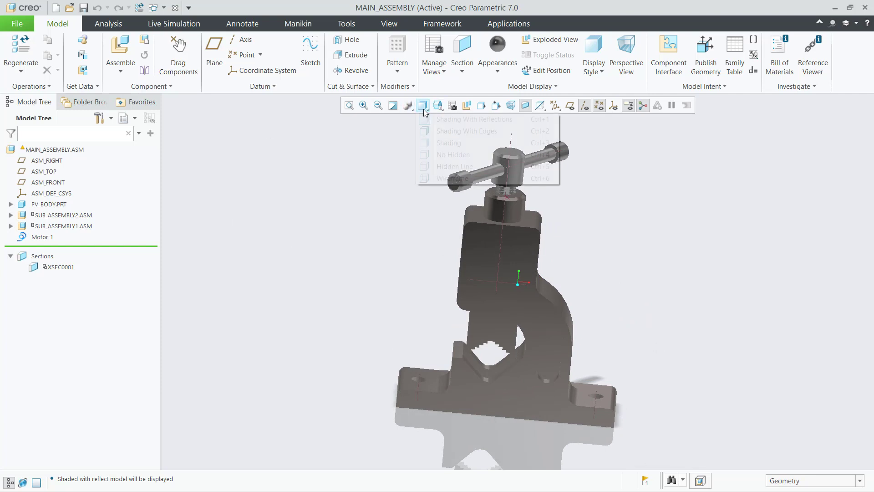
{"action": "left_click", "coordinate": [466, 131]}
{"action": "middle_click_drag", "start_coordinate": [324, 239], "coordinate": [294, 244]}
{"action": "left_click", "coordinate": [495, 71]}
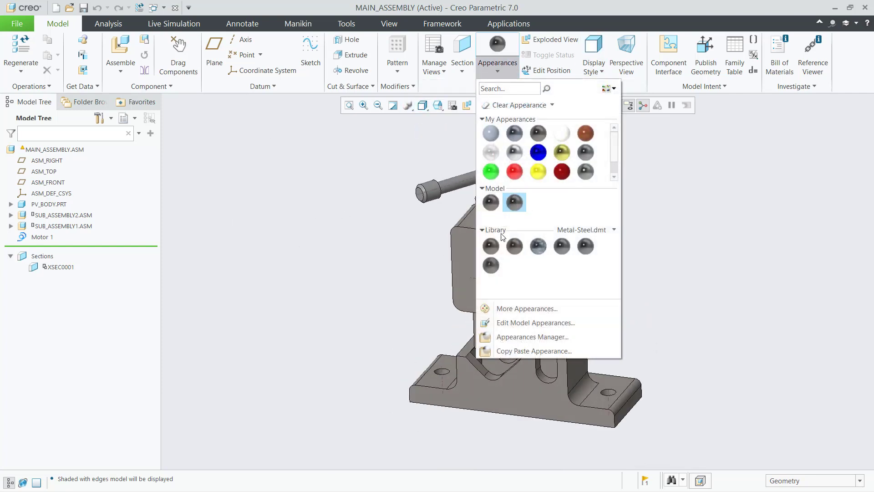
{"action": "left_click", "coordinate": [491, 202]}
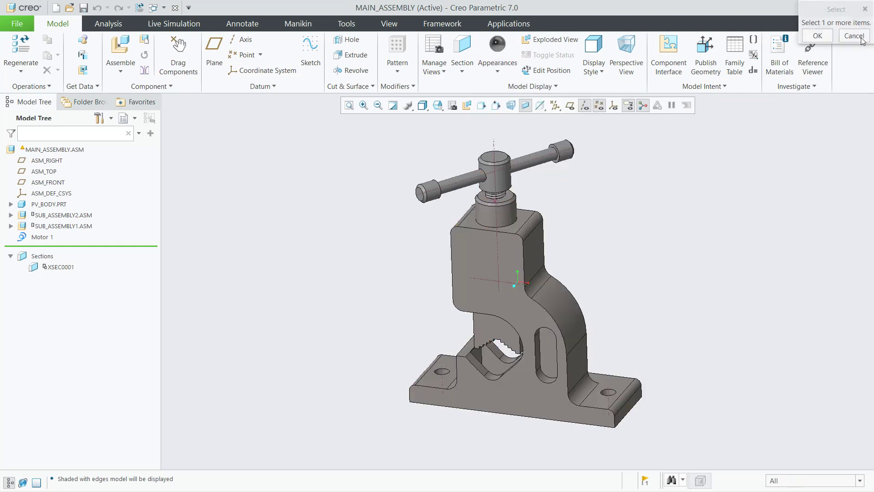
{"action": "left_click", "coordinate": [860, 39]}
Step: Edit the model's steel appearance to a green color and switch the display style to Shading With Reflections
{"action": "left_click", "coordinate": [498, 50]}
{"action": "right_click", "coordinate": [489, 204]}
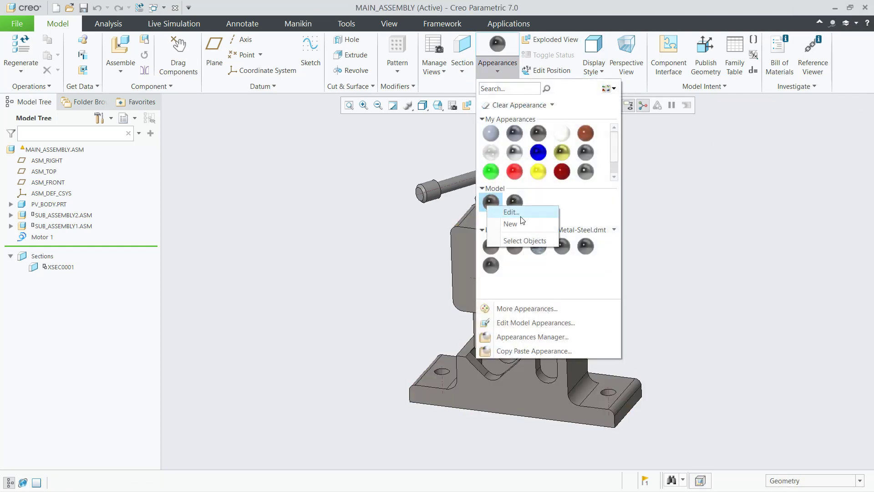
{"action": "left_click", "coordinate": [521, 214]}
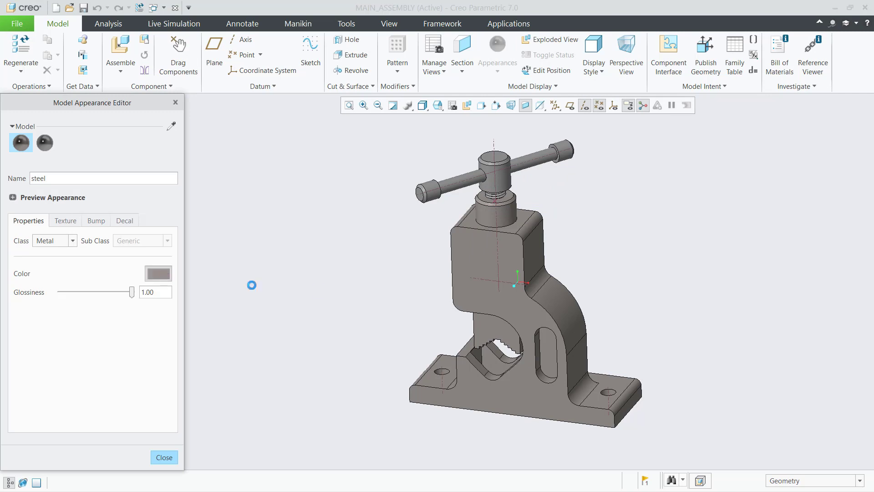
{"action": "left_click", "coordinate": [751, 167]}
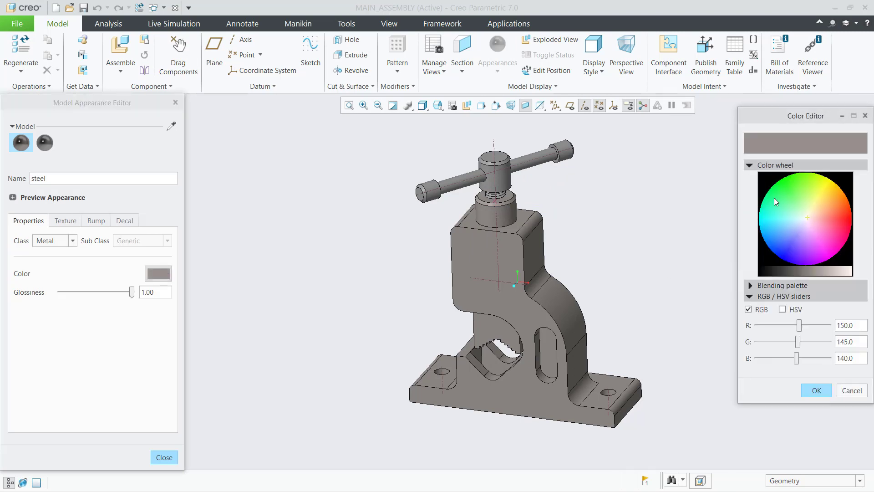
{"action": "left_click", "coordinate": [774, 197]}
{"action": "left_click", "coordinate": [422, 105]}
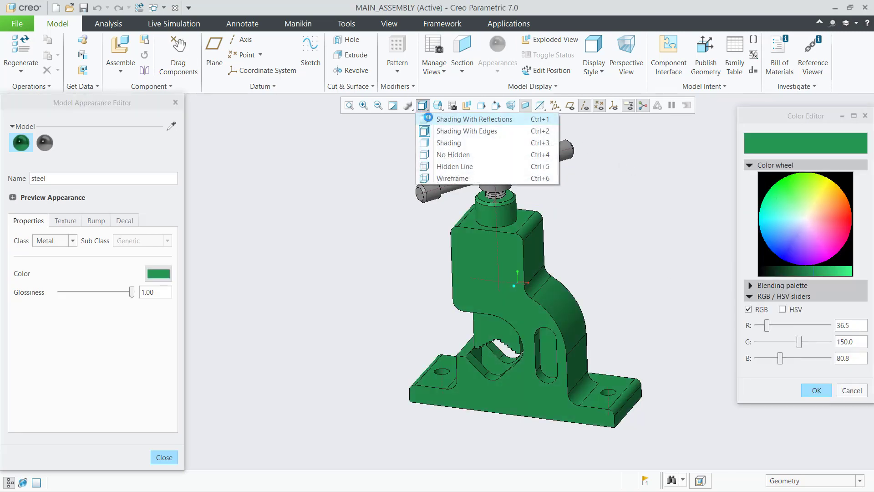
{"action": "left_click", "coordinate": [473, 119]}
Step: Change the steel appearance's color to a muted purple with RGB values 96.1, 91.5 and 150.0, and finish editing
{"action": "left_click", "coordinate": [818, 223]}
{"action": "mouse_move", "coordinate": [816, 221]}
{"action": "left_mouse_down"}
{"action": "mouse_move", "coordinate": [813, 233]}
{"action": "mouse_move", "coordinate": [826, 212]}
{"action": "mouse_move", "coordinate": [828, 228]}
{"action": "mouse_move", "coordinate": [826, 186]}
{"action": "mouse_move", "coordinate": [831, 245]}
{"action": "mouse_move", "coordinate": [813, 225]}
{"action": "mouse_move", "coordinate": [805, 241]}
{"action": "mouse_move", "coordinate": [821, 217]}
{"action": "mouse_move", "coordinate": [825, 236]}
{"action": "mouse_move", "coordinate": [818, 228]}
{"action": "mouse_move", "coordinate": [820, 248]}
{"action": "mouse_move", "coordinate": [833, 191]}
{"action": "mouse_move", "coordinate": [802, 195]}
{"action": "mouse_move", "coordinate": [828, 193]}
{"action": "mouse_move", "coordinate": [818, 182]}
{"action": "mouse_move", "coordinate": [781, 245]}
{"action": "mouse_move", "coordinate": [824, 192]}
{"action": "mouse_move", "coordinate": [808, 225]}
{"action": "mouse_move", "coordinate": [808, 217]}
{"action": "mouse_move", "coordinate": [817, 235]}
{"action": "mouse_move", "coordinate": [802, 244]}
{"action": "mouse_move", "coordinate": [808, 233]}
{"action": "mouse_move", "coordinate": [798, 242]}
{"action": "mouse_move", "coordinate": [796, 228]}
{"action": "mouse_move", "coordinate": [798, 236]}
{"action": "left_mouse_up"}
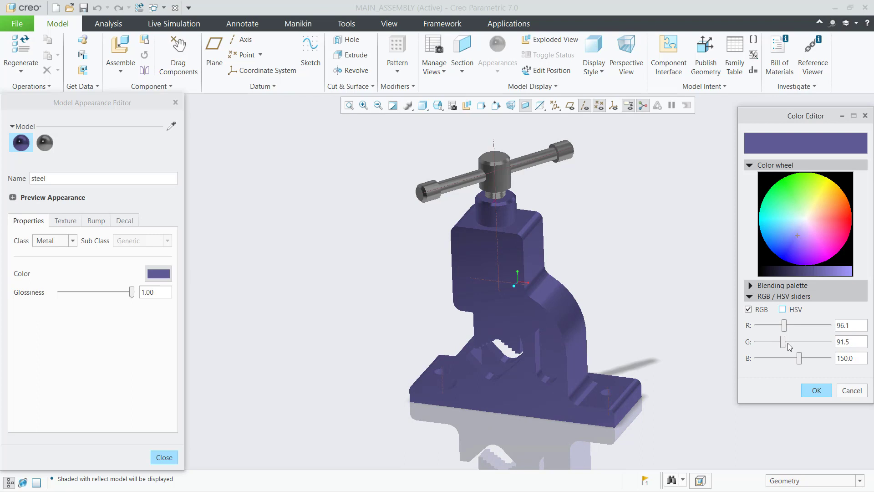
{"action": "left_click", "coordinate": [812, 391]}
{"action": "left_click", "coordinate": [164, 457]}
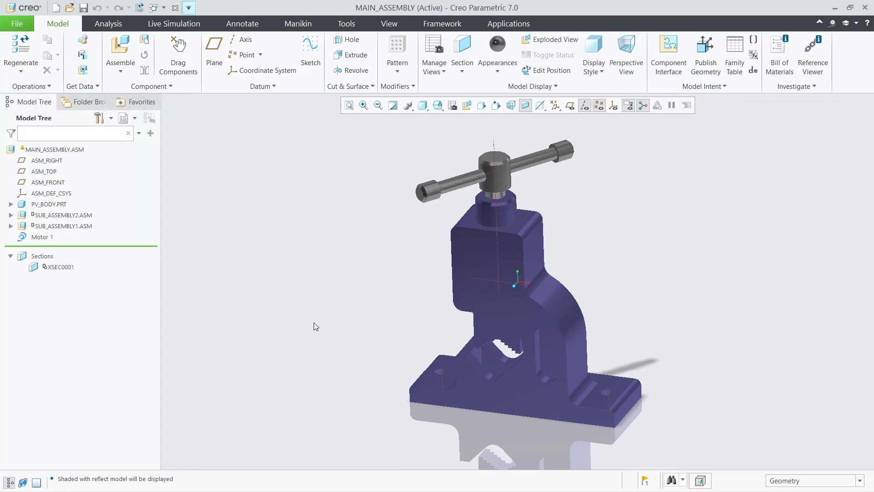
Step: Edit the model's steel-stainless appearance and change its color to a muted teal
{"action": "left_click", "coordinate": [496, 67]}
{"action": "right_click", "coordinate": [517, 203]}
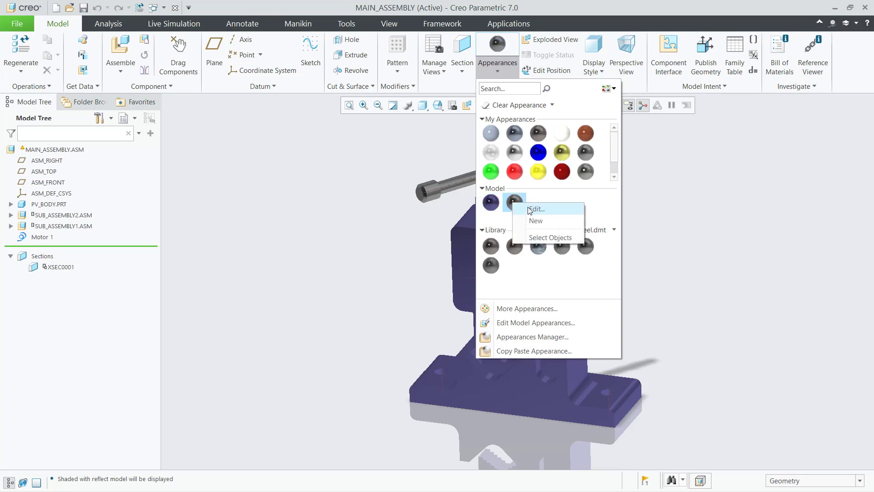
{"action": "left_click", "coordinate": [531, 209]}
{"action": "left_click", "coordinate": [159, 273]}
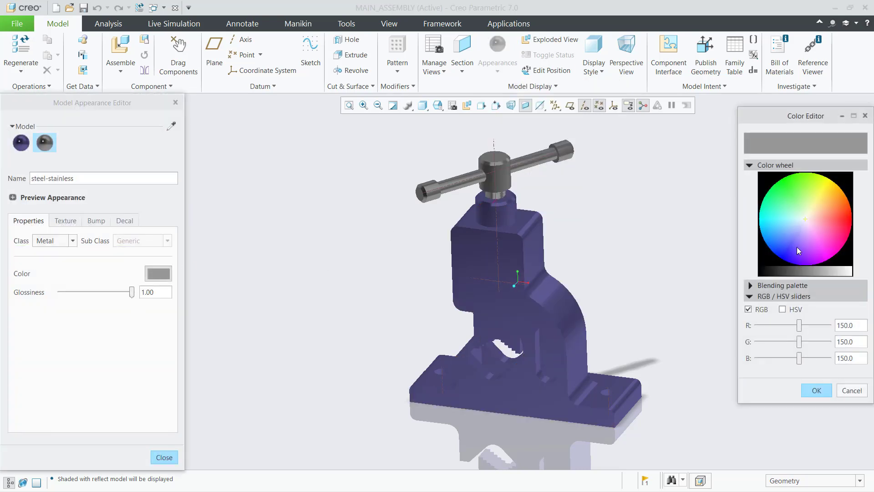
{"action": "mouse_move", "coordinate": [796, 222]}
{"action": "left_mouse_down"}
{"action": "mouse_move", "coordinate": [779, 218]}
{"action": "mouse_move", "coordinate": [799, 205]}
{"action": "mouse_move", "coordinate": [804, 229]}
{"action": "left_mouse_up"}
{"action": "mouse_move", "coordinate": [804, 229]}
{"action": "left_mouse_down"}
{"action": "mouse_move", "coordinate": [799, 212]}
{"action": "mouse_move", "coordinate": [790, 220]}
{"action": "left_mouse_up"}
{"action": "left_click", "coordinate": [819, 391]}
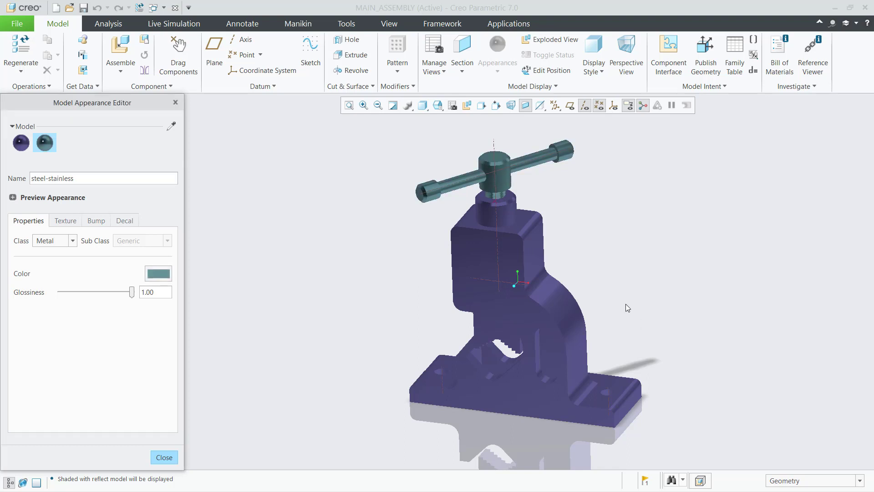
{"action": "left_click", "coordinate": [165, 457]}
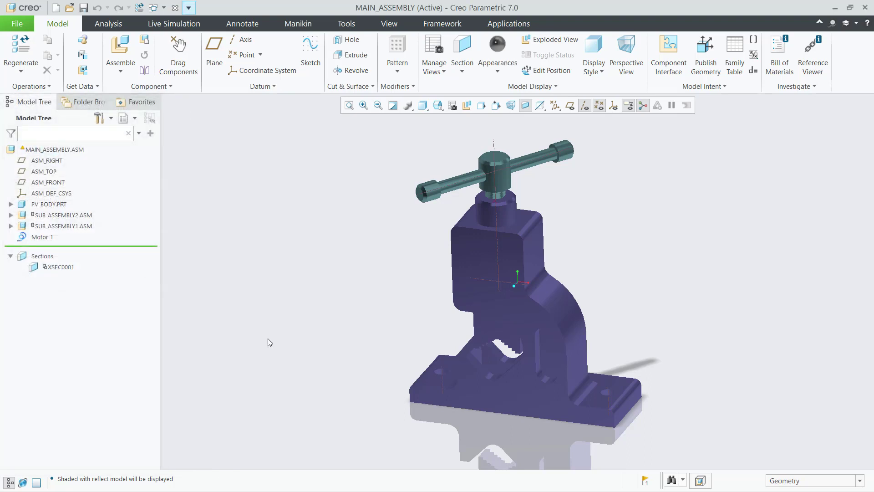
Step: Apply the first steel appearance from the Metal-Steel.dmt library to PV_JAW.PRT in SUB_ASSEMBLY1.ASM
{"action": "left_click", "coordinate": [497, 54]}
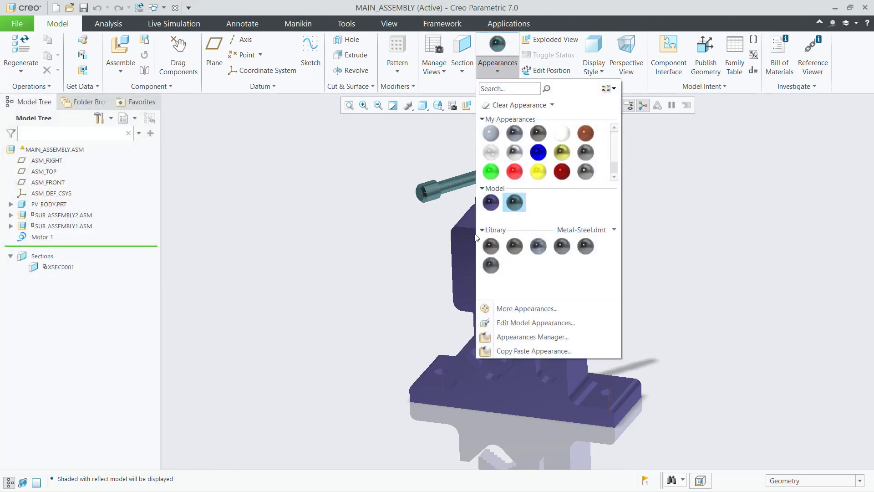
{"action": "left_click", "coordinate": [490, 245]}
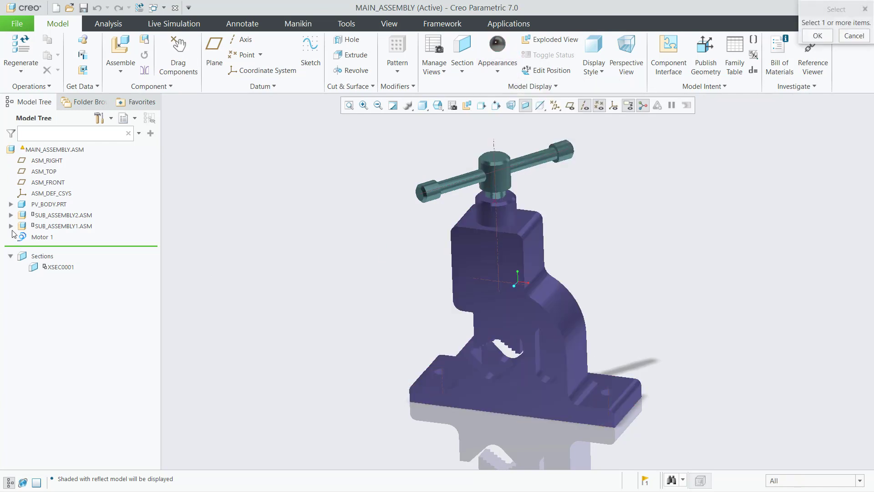
{"action": "left_click", "coordinate": [10, 226]}
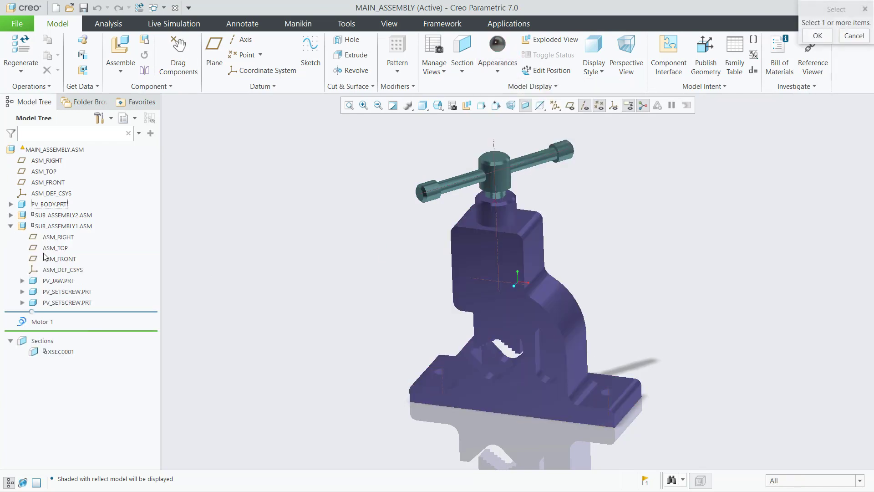
{"action": "left_click", "coordinate": [58, 281]}
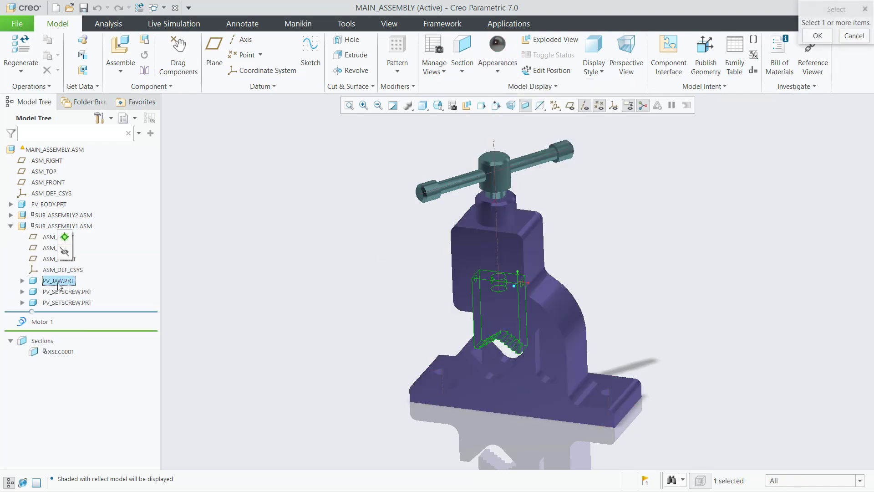
{"action": "left_click", "coordinate": [817, 36]}
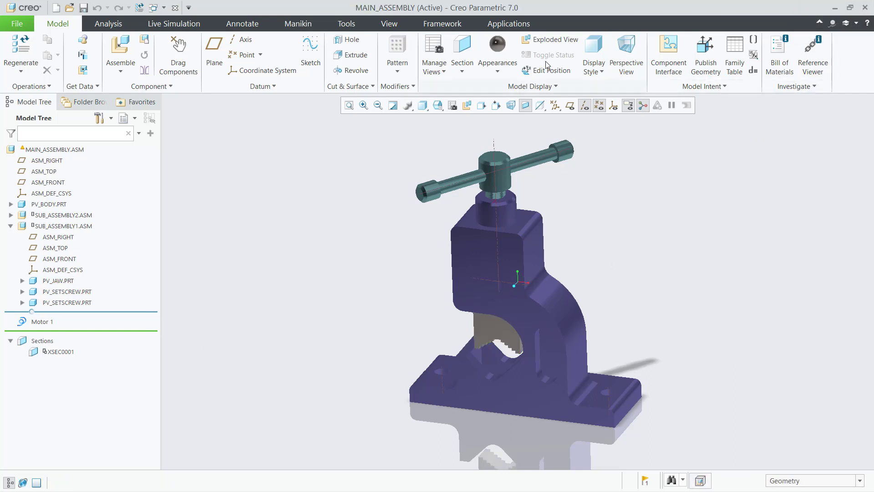
Step: Edit the model's gray steel appearance and change its color to orange-brown with RGB values 150.0, 83.3 and 15.6
{"action": "left_click", "coordinate": [486, 72]}
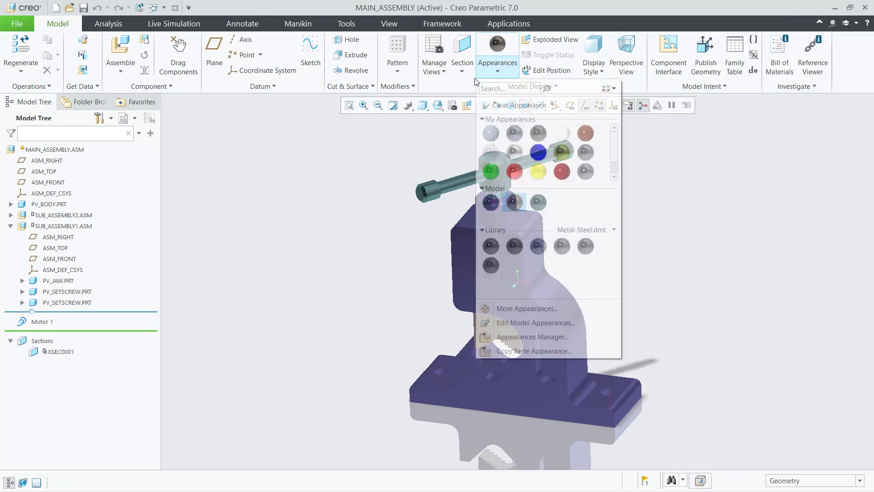
{"action": "right_click", "coordinate": [511, 203]}
{"action": "left_click", "coordinate": [526, 209]}
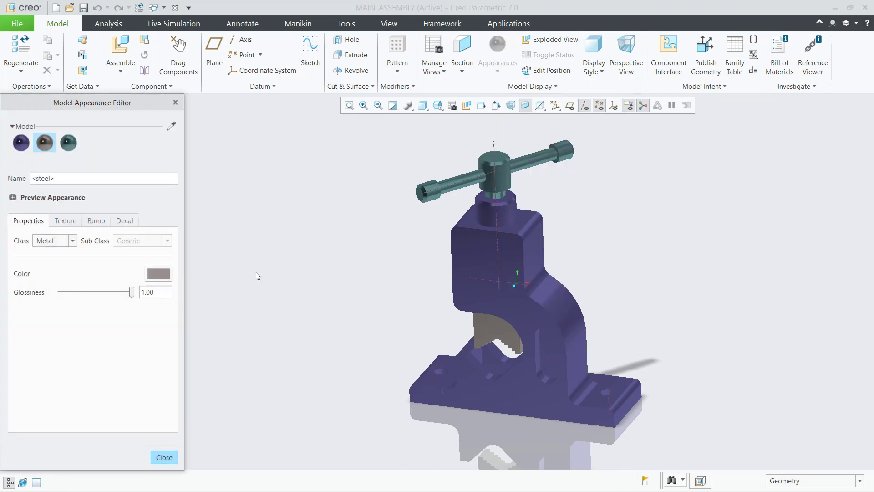
{"action": "left_click", "coordinate": [159, 273]}
{"action": "left_click", "coordinate": [794, 241]}
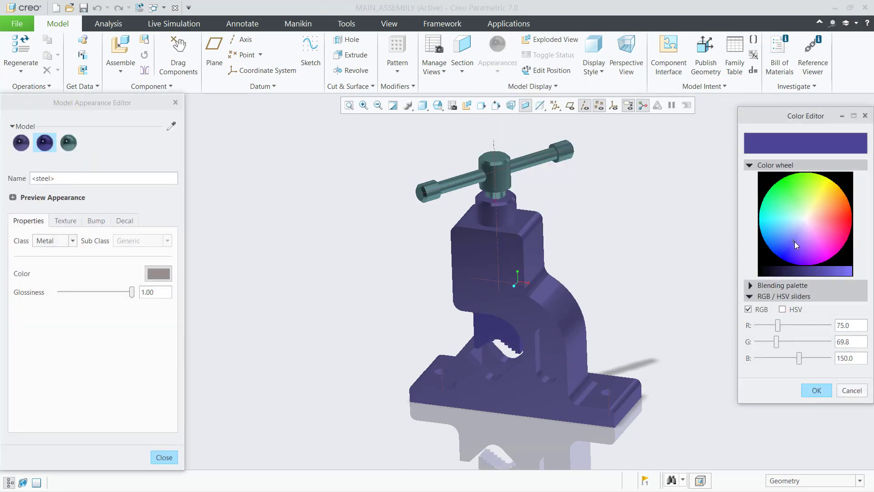
{"action": "left_click", "coordinate": [791, 196]}
{"action": "mouse_move", "coordinate": [791, 197]}
{"action": "left_mouse_down"}
{"action": "mouse_move", "coordinate": [782, 200]}
{"action": "mouse_move", "coordinate": [802, 197]}
{"action": "mouse_move", "coordinate": [790, 219]}
{"action": "mouse_move", "coordinate": [779, 219]}
{"action": "mouse_move", "coordinate": [810, 196]}
{"action": "mouse_move", "coordinate": [795, 184]}
{"action": "left_mouse_up"}
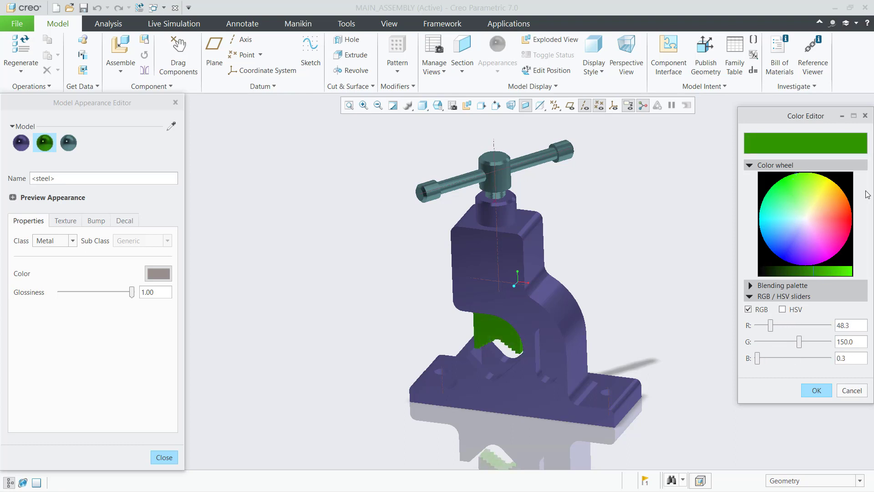
{"action": "left_click_drag", "start_coordinate": [849, 219], "coordinate": [842, 199]}
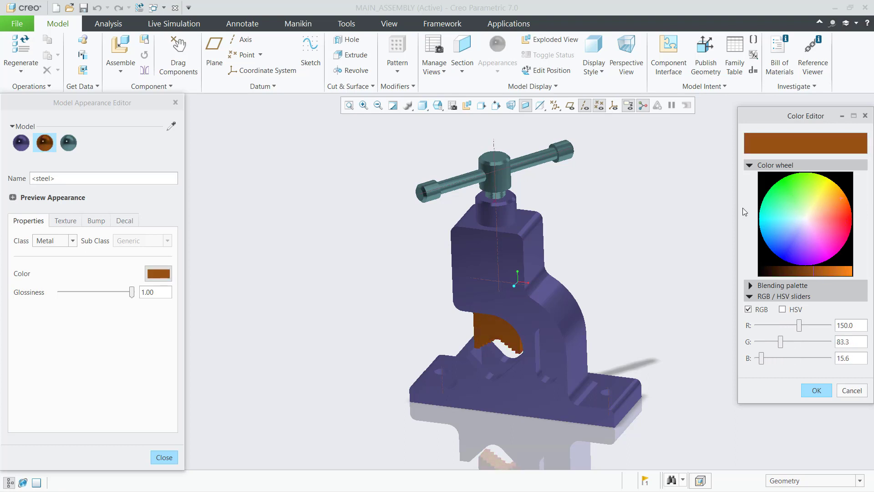
Step: Change the edited steel appearance to a muted purple with RGB values 136.7, 120.6 and 150.0, and finish editing
{"action": "left_click", "coordinate": [425, 108]}
{"action": "left_click", "coordinate": [428, 110]}
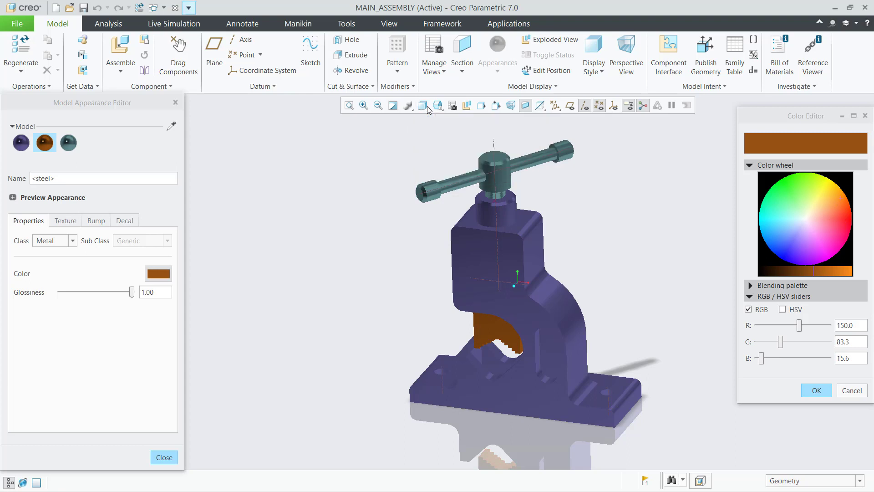
{"action": "left_click_drag", "start_coordinate": [801, 212], "coordinate": [814, 185]}
{"action": "scroll", "coordinate": [264, 292], "scroll_direction": "up", "scroll_amount": 2}
{"action": "mouse_move", "coordinate": [509, 267]}
{"action": "middle_mouse_down"}
{"action": "mouse_move", "coordinate": [496, 282]}
{"action": "mouse_move", "coordinate": [530, 255]}
{"action": "mouse_move", "coordinate": [518, 270]}
{"action": "middle_mouse_up"}
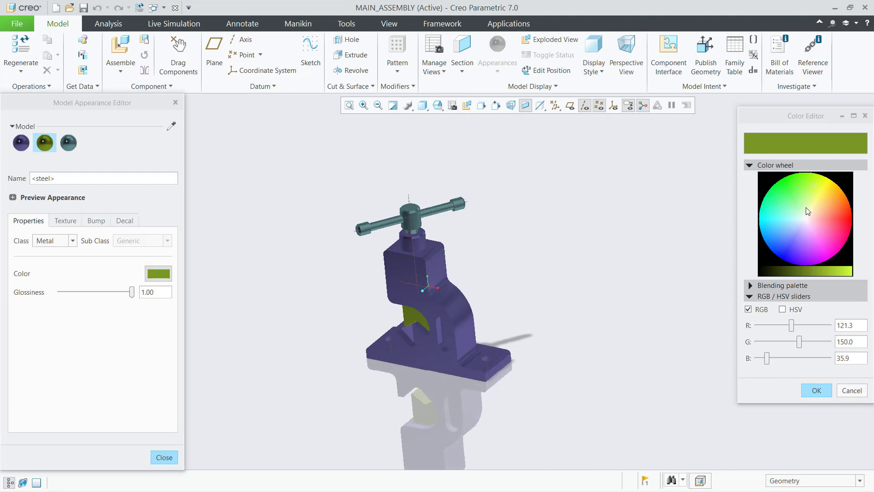
{"action": "mouse_move", "coordinate": [808, 211]}
{"action": "left_mouse_down"}
{"action": "mouse_move", "coordinate": [818, 196]}
{"action": "mouse_move", "coordinate": [799, 208]}
{"action": "mouse_move", "coordinate": [805, 227]}
{"action": "left_mouse_up"}
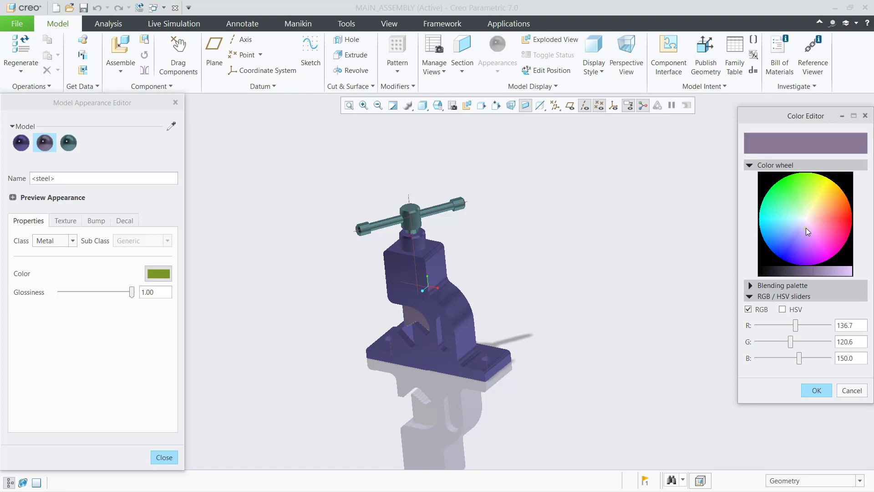
{"action": "left_click", "coordinate": [810, 391]}
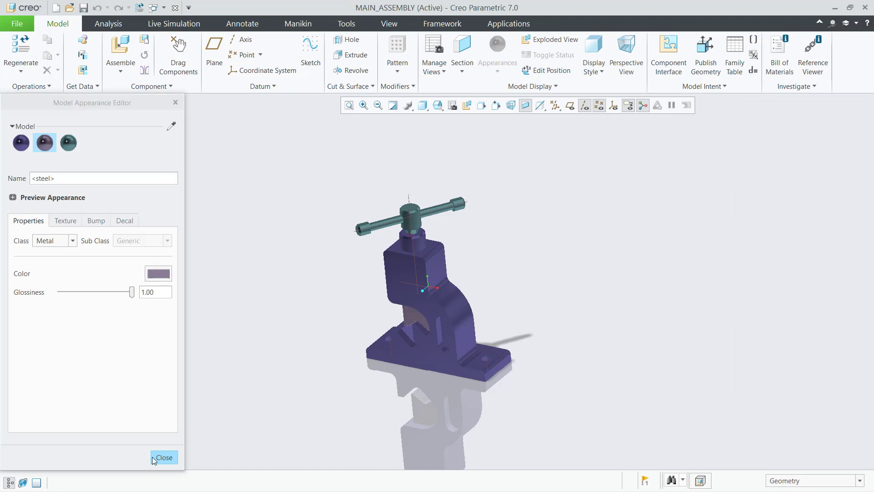
{"action": "left_click", "coordinate": [164, 457]}
Step: Save MAIN_ASSEMBLY in its default orientation and collapse SUB_ASSEMBLY1.ASM in the model tree
{"action": "key", "text": "ctrl+d"}
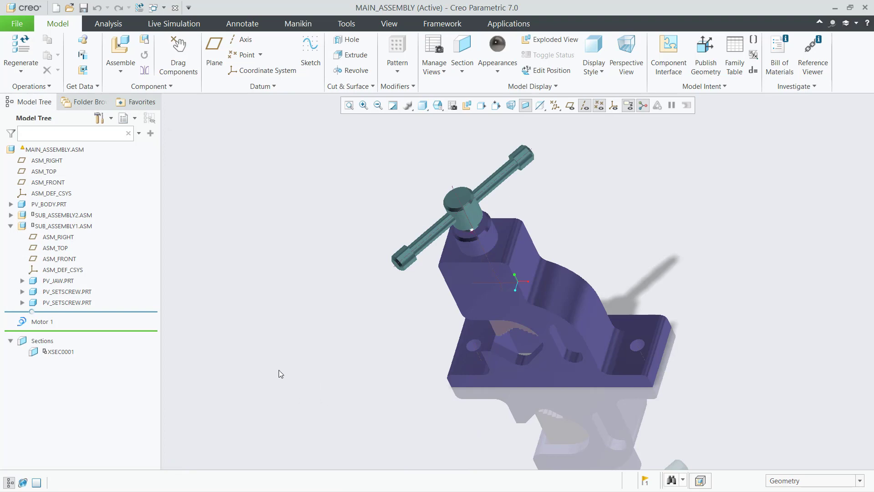
{"action": "middle_click_drag", "start_coordinate": [279, 370], "coordinate": [290, 320]}
{"action": "key", "text": "ctrl+d"}
{"action": "left_click", "coordinate": [70, 9]}
{"action": "left_click", "coordinate": [630, 390]}
{"action": "left_click", "coordinate": [84, 8]}
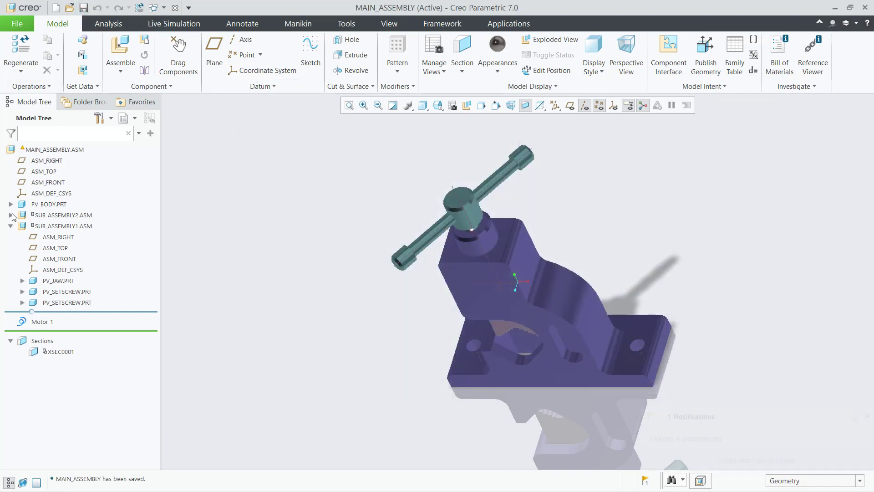
{"action": "left_click", "coordinate": [11, 226]}
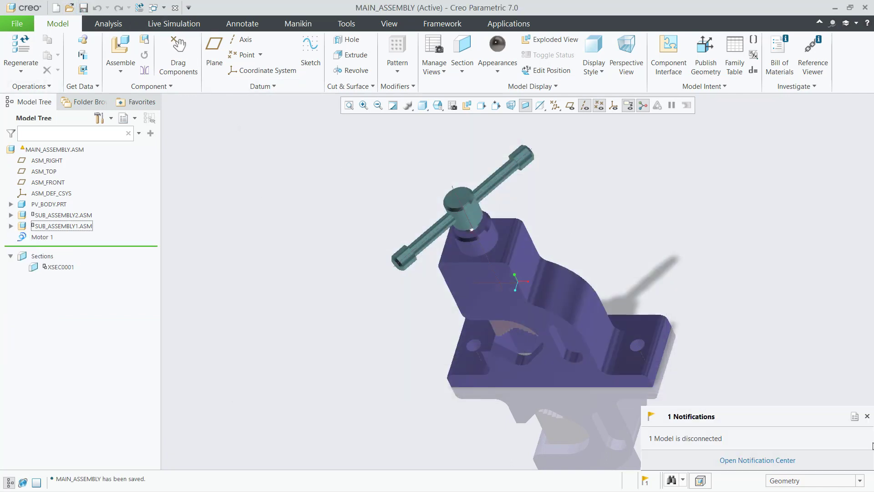
{"action": "left_click", "coordinate": [866, 417]}
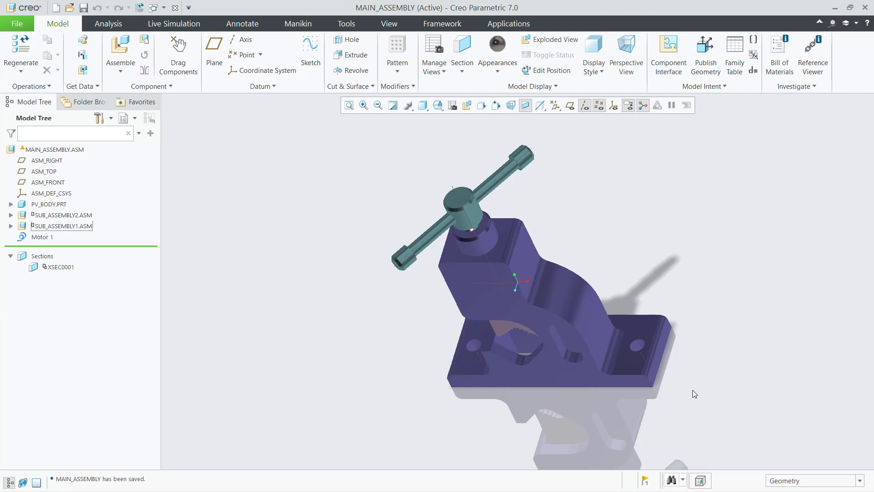
Step: Regenerate the assembly and save it again, accepting the regeneration conflict
{"action": "key", "text": "ctrl+g"}
{"action": "key", "text": "ctrl+s"}
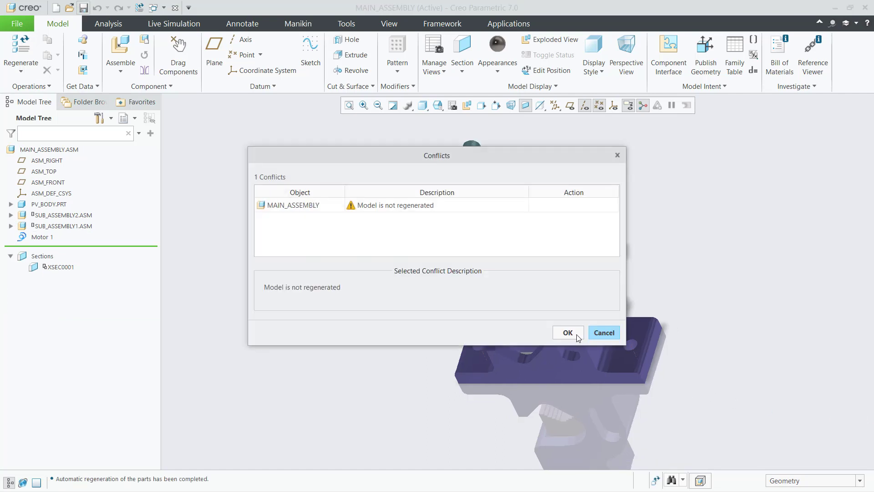
{"action": "left_click", "coordinate": [577, 335]}
{"action": "key", "text": "ctrl+g"}
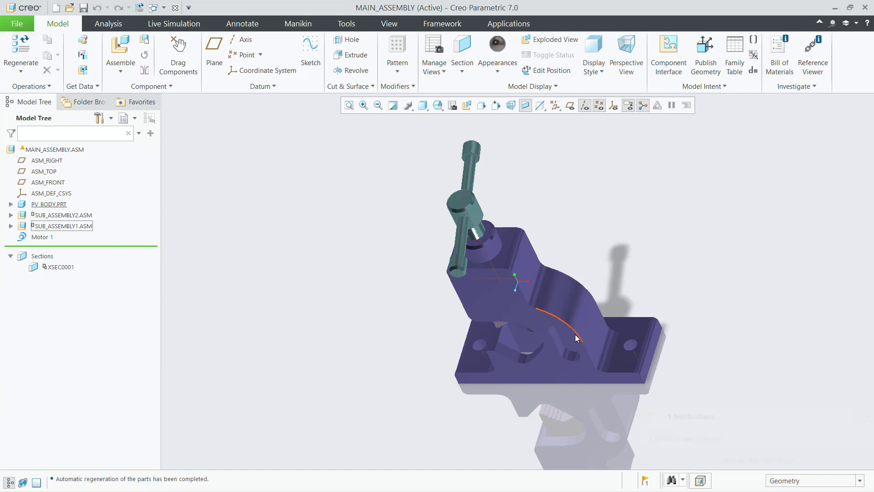
{"action": "left_click", "coordinate": [84, 8]}
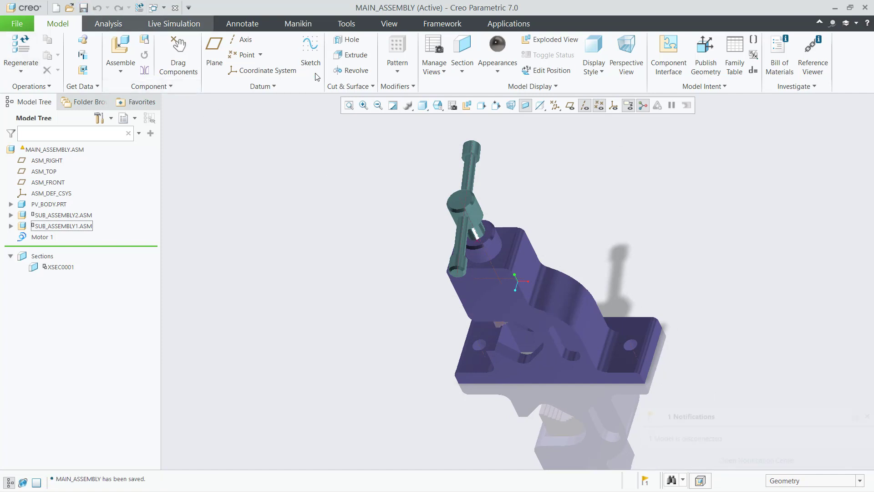
Step: Start Render Studio for the vise assembly and open the real-time rendering settings
{"action": "left_click", "coordinate": [514, 24]}
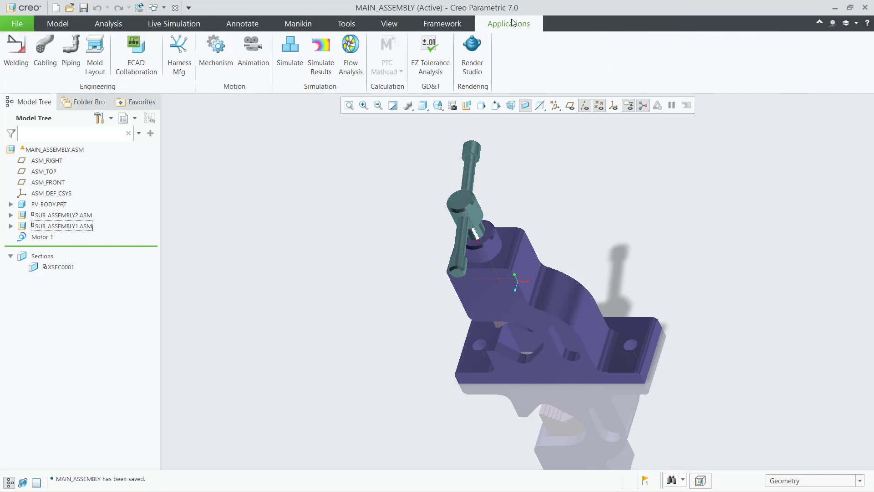
{"action": "left_click", "coordinate": [469, 68]}
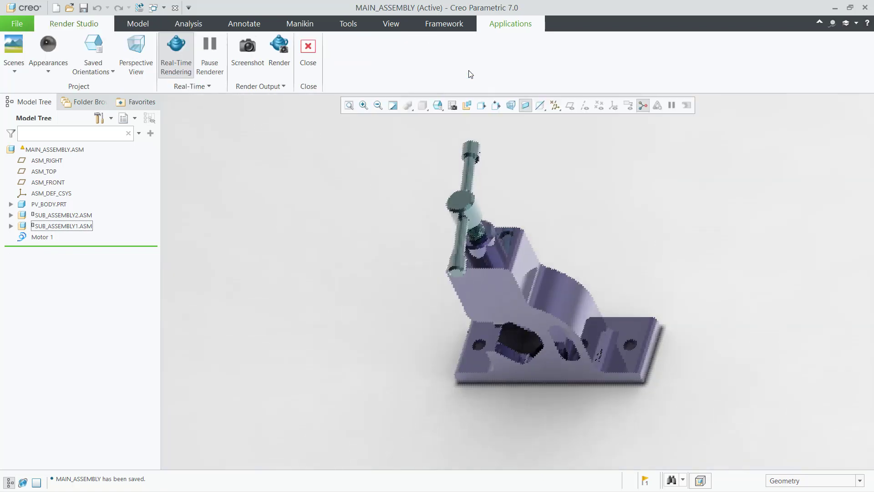
{"action": "middle_click_drag", "start_coordinate": [402, 199], "coordinate": [384, 214]}
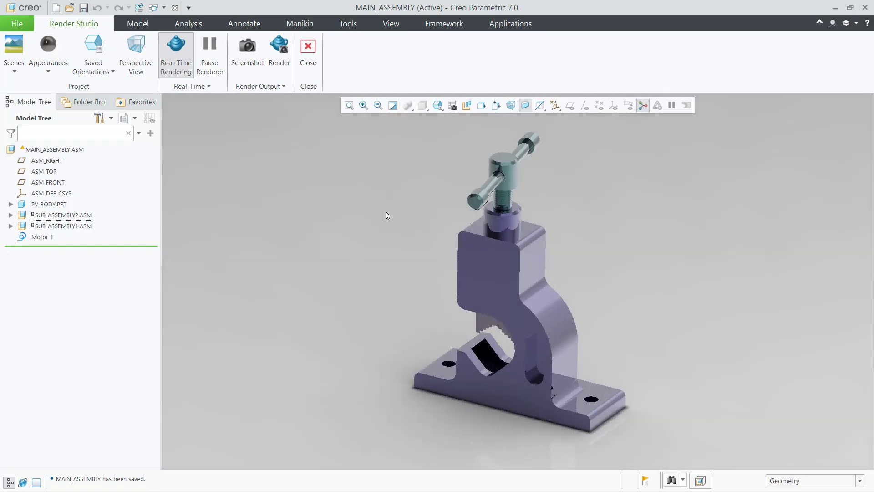
{"action": "left_click", "coordinate": [192, 86]}
{"action": "left_click", "coordinate": [205, 102]}
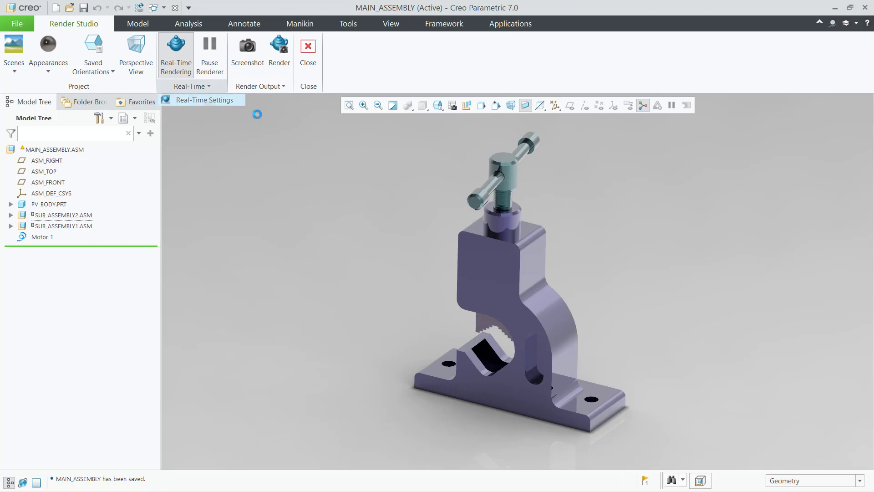
Step: Try real-time rendering with 14 ray bounces plus Global and Ground Illumination, and compare it with the Basic lighting preset
{"action": "left_click", "coordinate": [759, 33]}
{"action": "left_click", "coordinate": [759, 43]}
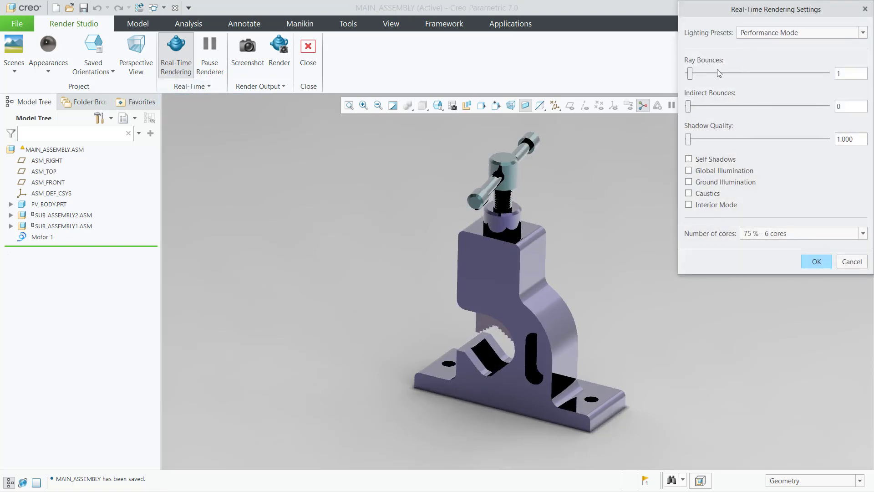
{"action": "left_click_drag", "start_coordinate": [690, 74], "coordinate": [720, 73]}
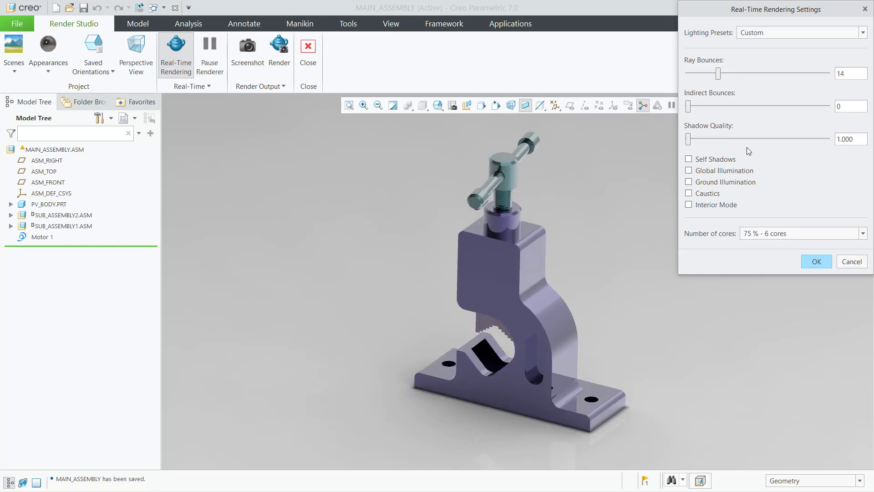
{"action": "left_click", "coordinate": [713, 175]}
{"action": "left_click", "coordinate": [712, 182]}
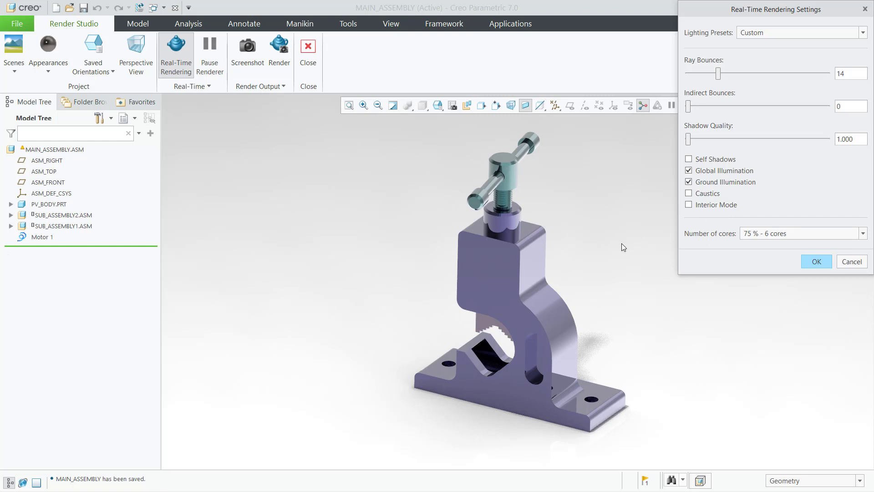
{"action": "left_click", "coordinate": [716, 160]}
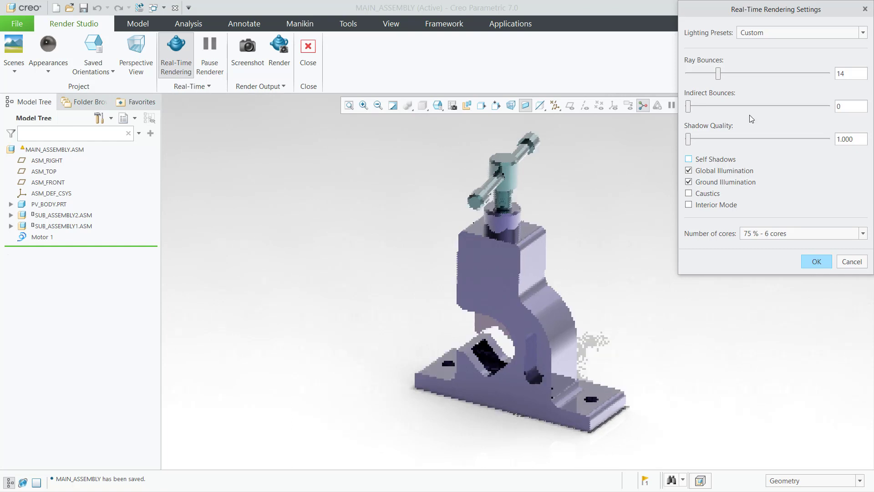
{"action": "left_click", "coordinate": [753, 33]}
{"action": "left_click", "coordinate": [751, 58]}
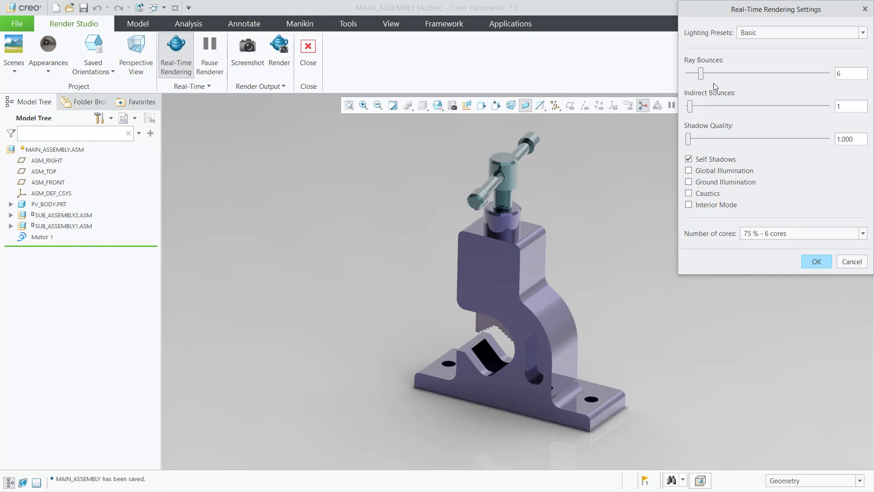
Step: Apply the Performance Mode lighting preset customized with 7 ray bounces, Ground Illumination and a shadow quality of 1.314
{"action": "left_click", "coordinate": [764, 36]}
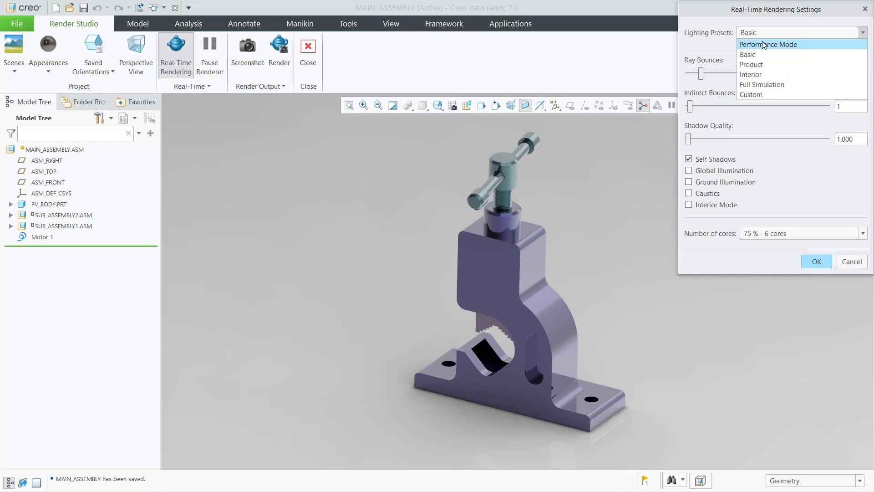
{"action": "left_click", "coordinate": [763, 43]}
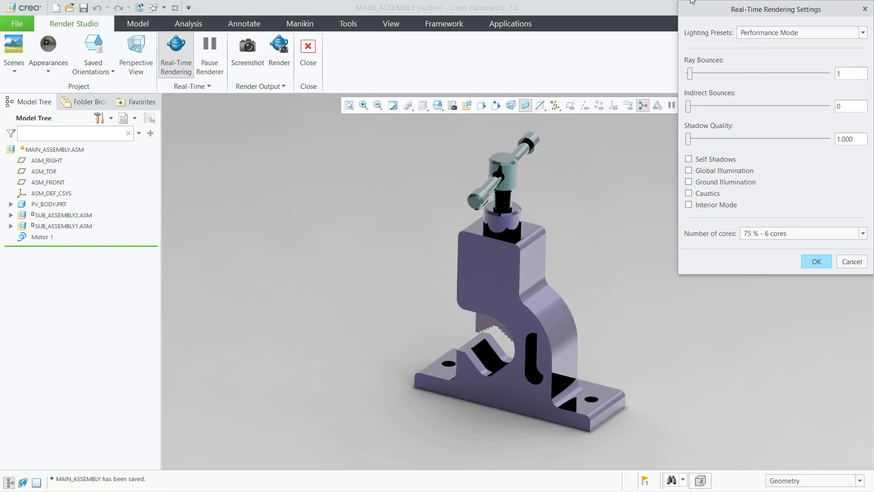
{"action": "left_click", "coordinate": [771, 32]}
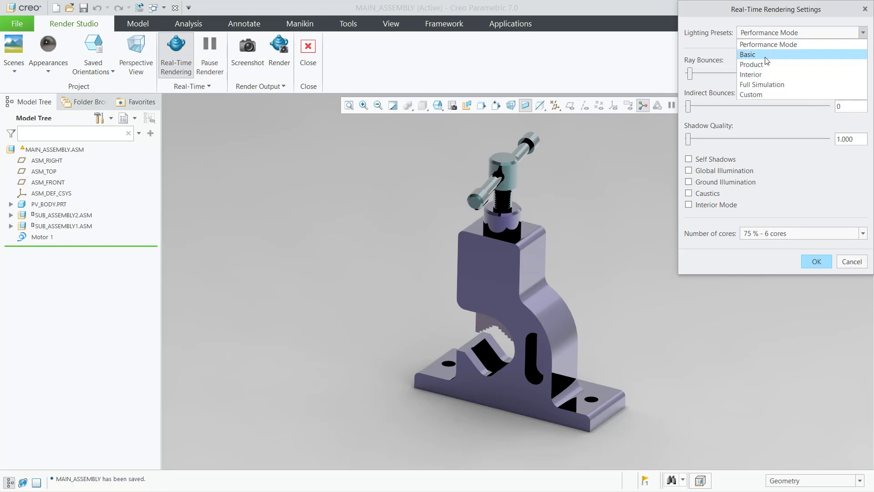
{"action": "left_click", "coordinate": [768, 44]}
{"action": "left_click_drag", "start_coordinate": [693, 74], "coordinate": [704, 74]}
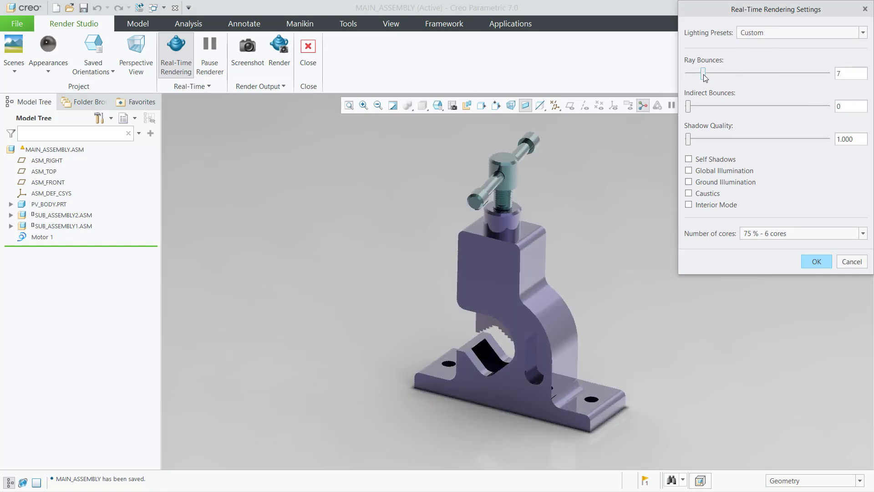
{"action": "left_click", "coordinate": [709, 182]}
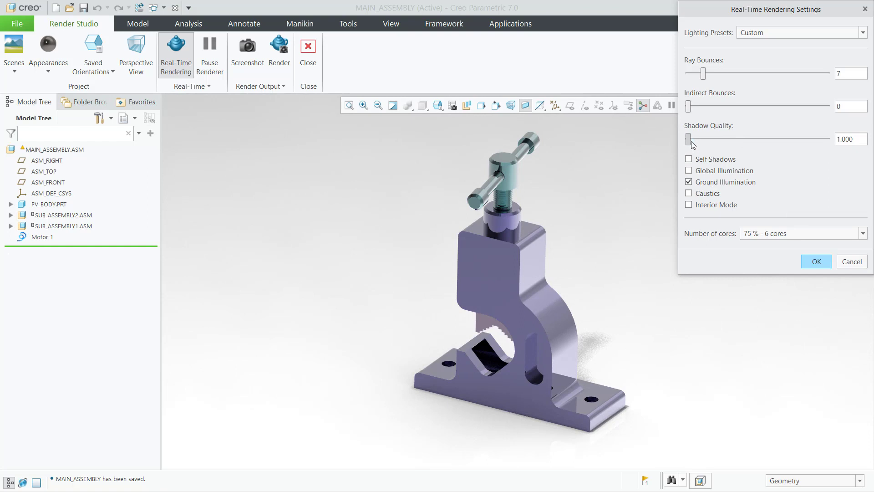
{"action": "left_click_drag", "start_coordinate": [688, 140], "coordinate": [700, 143]}
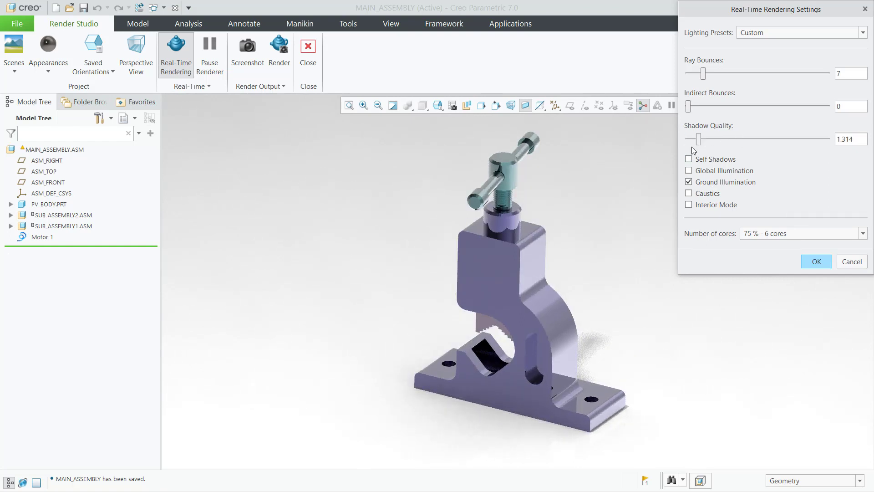
{"action": "left_click", "coordinate": [815, 262]}
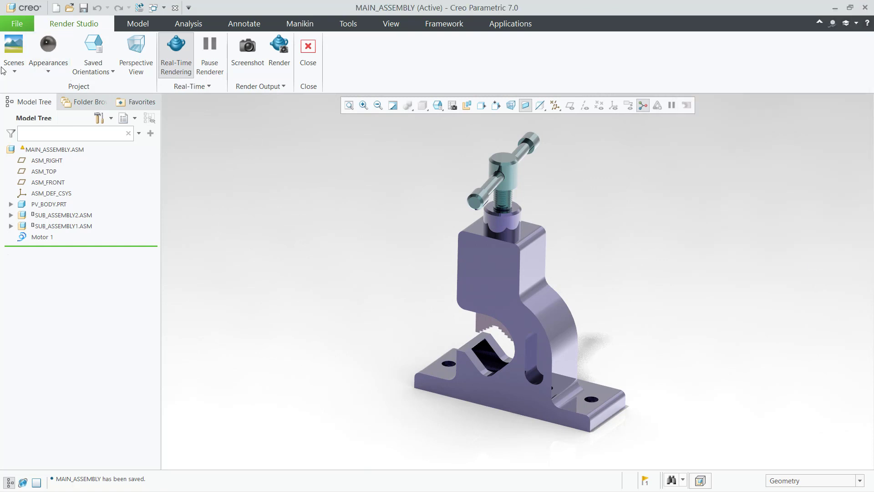
Step: Set the render scene's background to Environment and close the scene editing
{"action": "left_click", "coordinate": [14, 54]}
{"action": "left_click", "coordinate": [34, 228]}
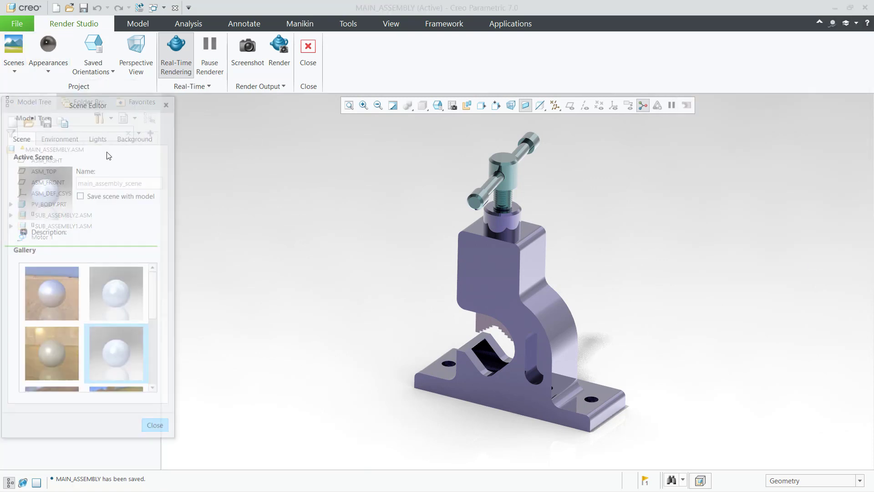
{"action": "left_click", "coordinate": [139, 137]}
{"action": "left_click", "coordinate": [117, 175]}
{"action": "left_click", "coordinate": [73, 188]}
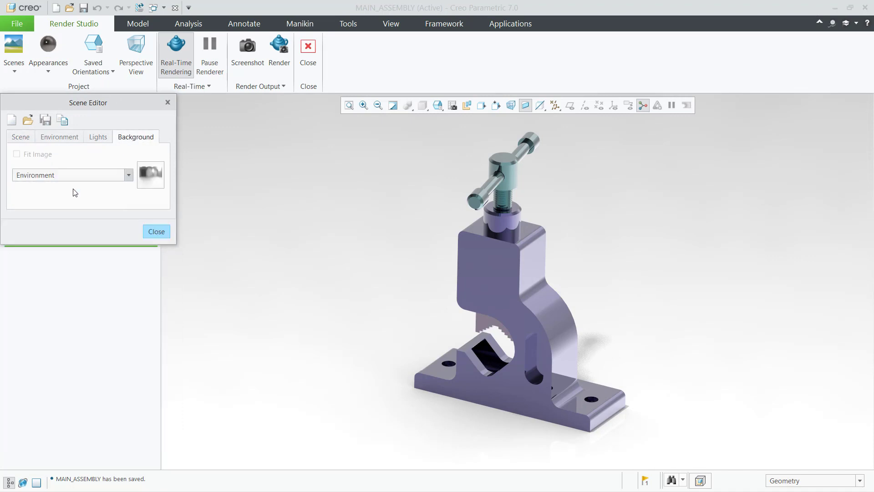
{"action": "left_click", "coordinate": [156, 231]}
{"action": "middle_click_drag", "start_coordinate": [356, 223], "coordinate": [407, 300]}
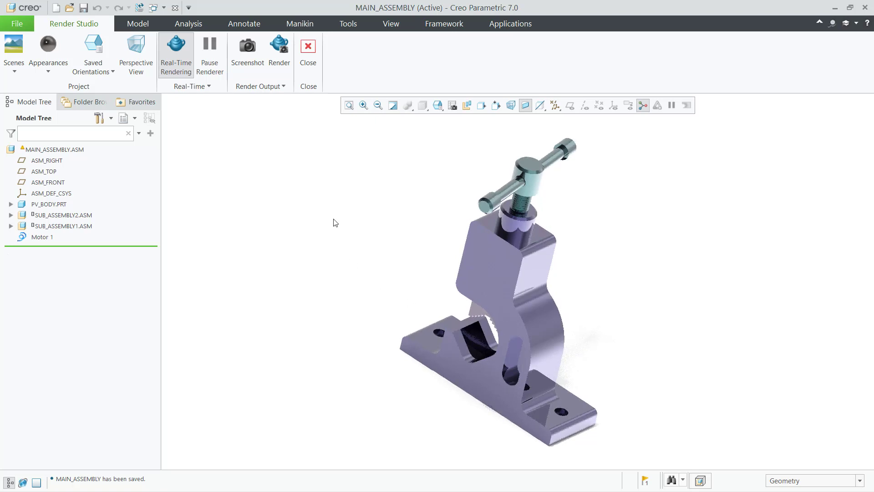
Step: Try the perspective view on the rendered vise and return to the normal projection
{"action": "mouse_move", "coordinate": [319, 214]}
{"action": "middle_mouse_down"}
{"action": "mouse_move", "coordinate": [323, 196]}
{"action": "mouse_move", "coordinate": [324, 203]}
{"action": "middle_mouse_up"}
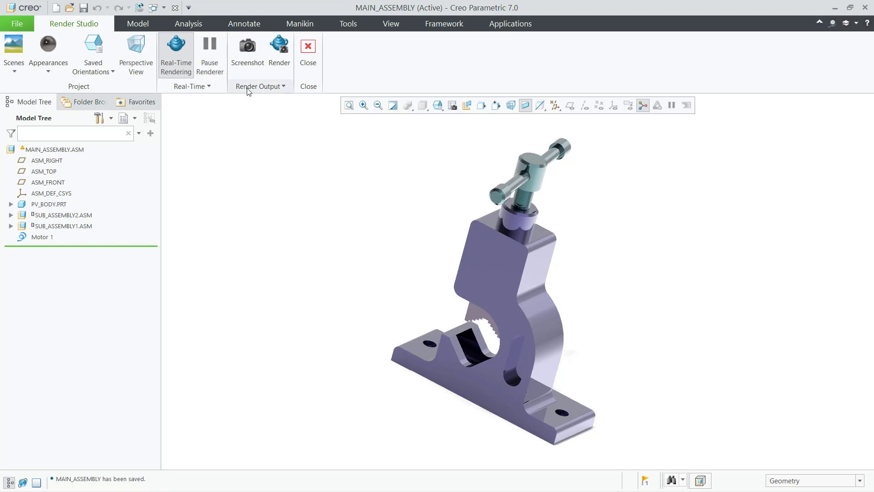
{"action": "left_click", "coordinate": [141, 68]}
{"action": "left_click", "coordinate": [141, 68]}
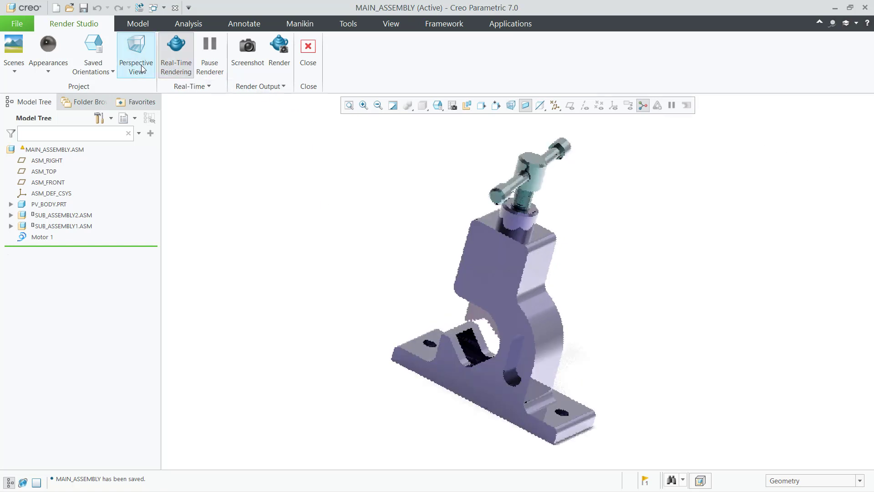
Step: Open the real-time rendering settings and apply the Basic lighting preset
{"action": "left_click", "coordinate": [191, 86]}
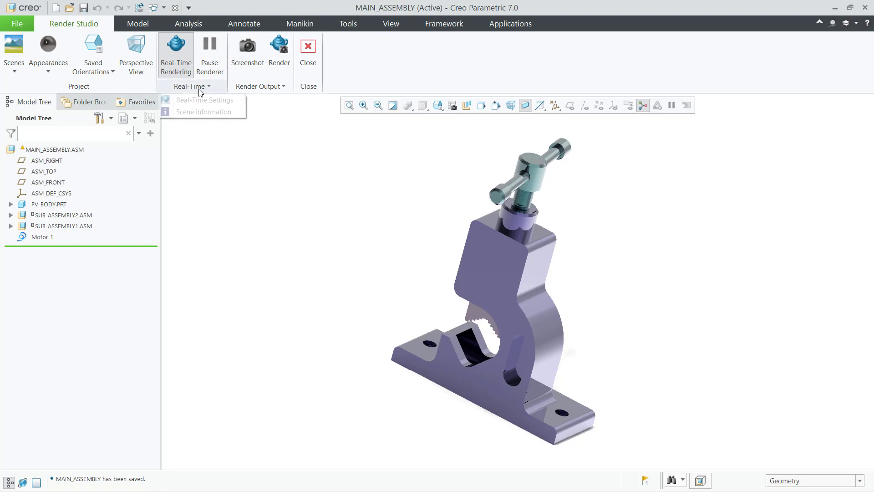
{"action": "left_click", "coordinate": [205, 101]}
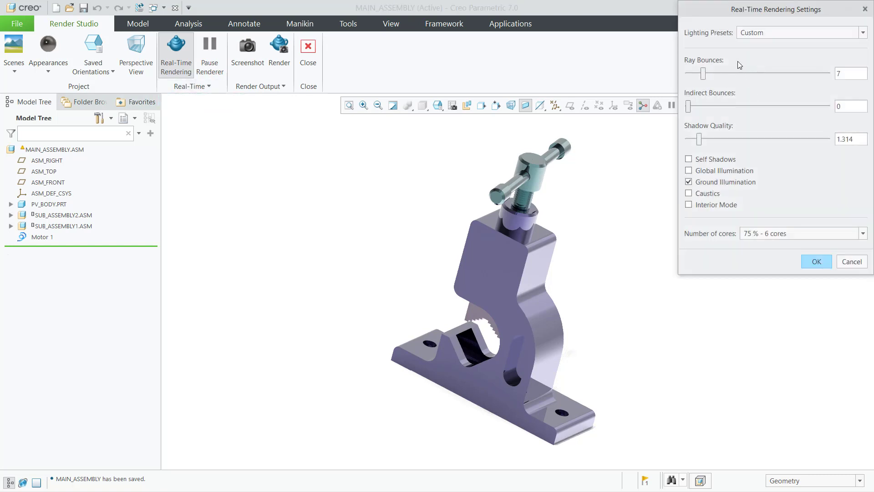
{"action": "left_click", "coordinate": [788, 33]}
{"action": "left_click", "coordinate": [758, 52]}
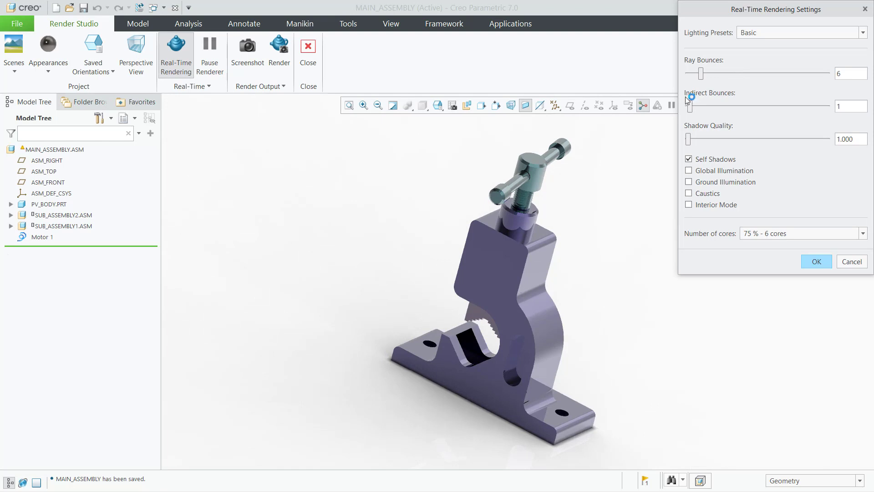
Step: Try the Ground Illumination, Global Illumination, Caustics and Interior Mode options on top of the Basic lighting preset
{"action": "left_click", "coordinate": [688, 182]}
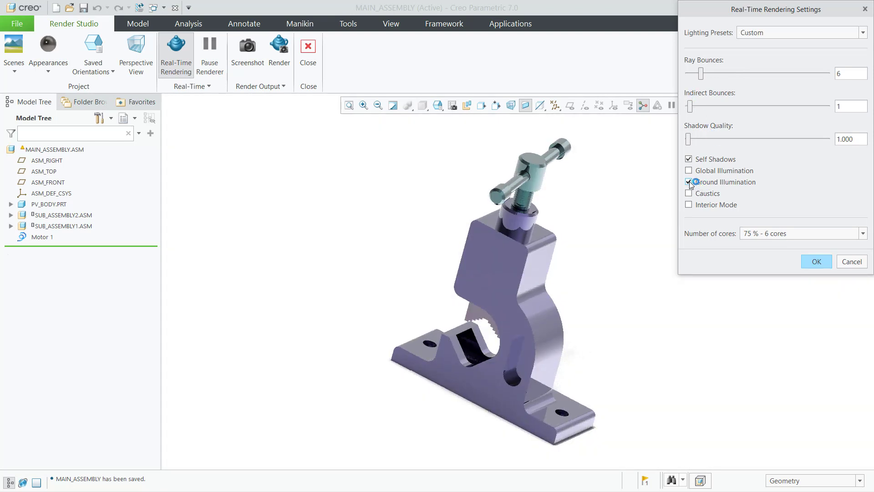
{"action": "left_click", "coordinate": [688, 182]}
{"action": "left_click", "coordinate": [689, 171]}
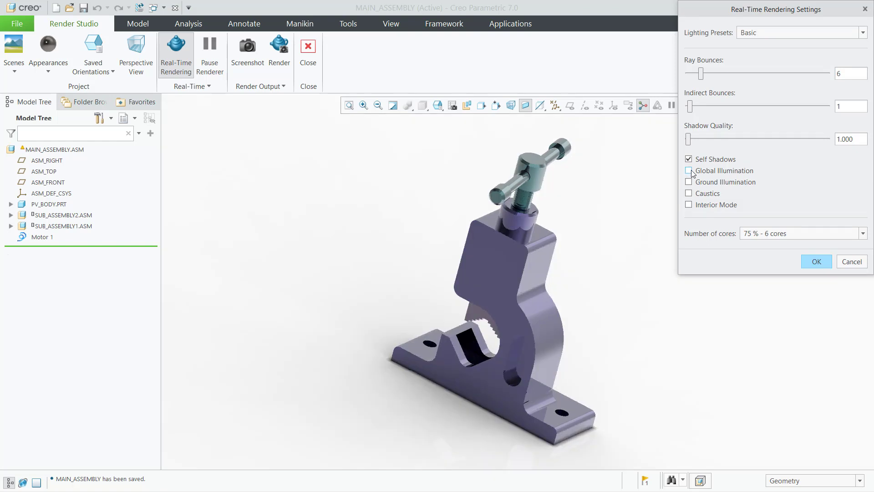
{"action": "left_click", "coordinate": [689, 194]}
{"action": "left_click", "coordinate": [689, 193]}
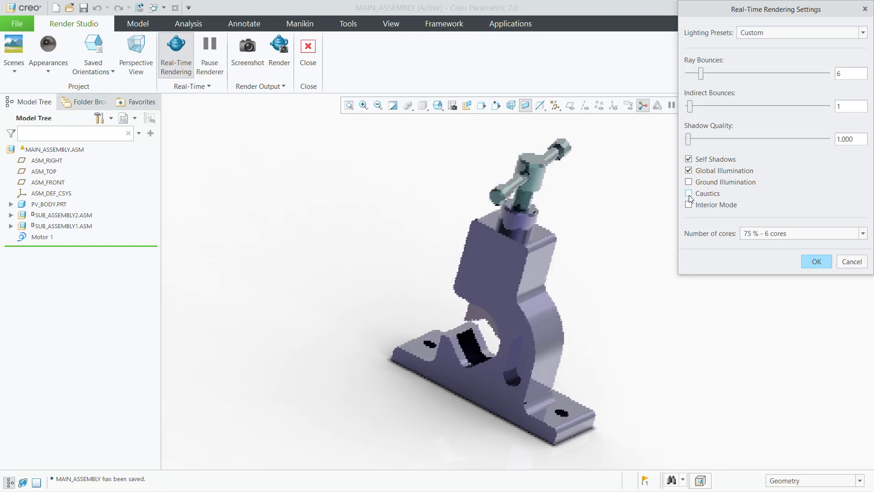
{"action": "left_click", "coordinate": [689, 205]}
{"action": "left_click", "coordinate": [688, 204]}
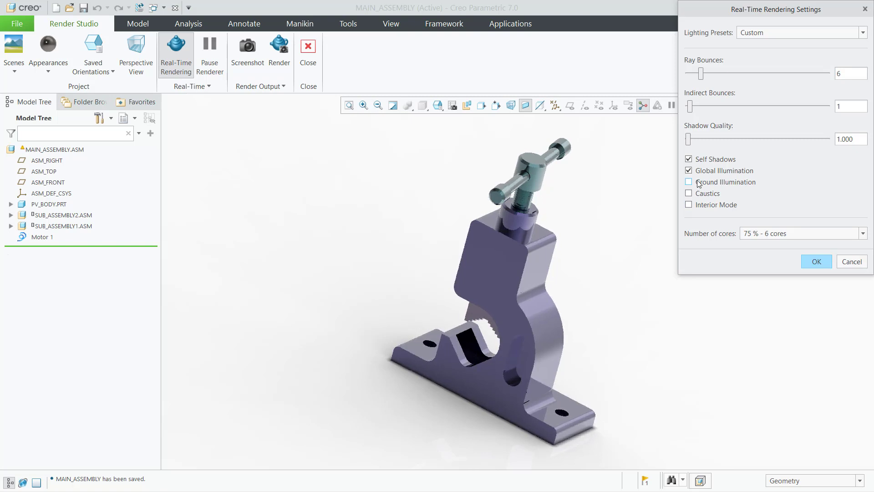
{"action": "left_click", "coordinate": [689, 182]}
{"action": "left_click", "coordinate": [689, 193]}
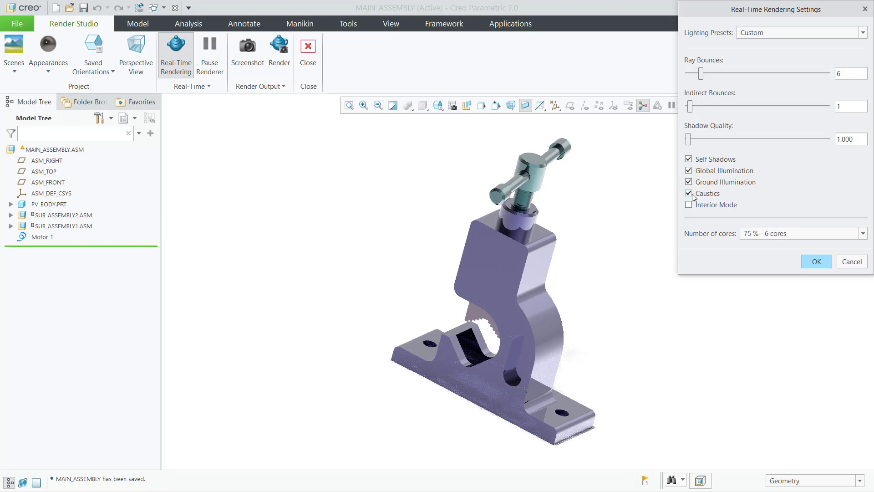
{"action": "left_click", "coordinate": [690, 193]}
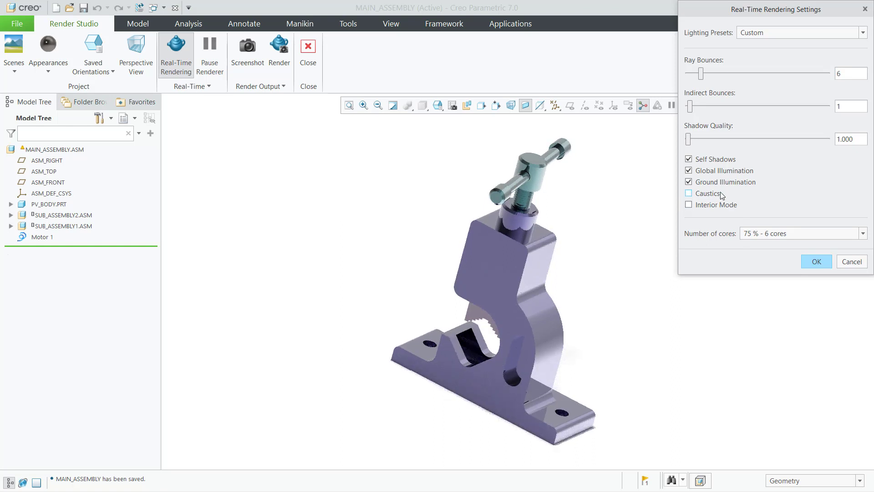
{"action": "left_click", "coordinate": [706, 183]}
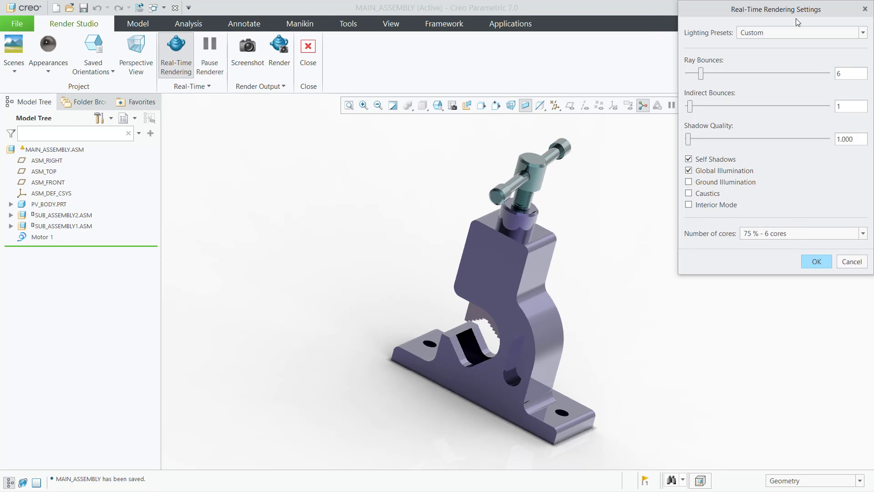
Step: Apply the Performance Mode lighting preset customized with 2 ray bounces and Ground Illumination
{"action": "left_click", "coordinate": [779, 34]}
{"action": "left_click", "coordinate": [767, 43]}
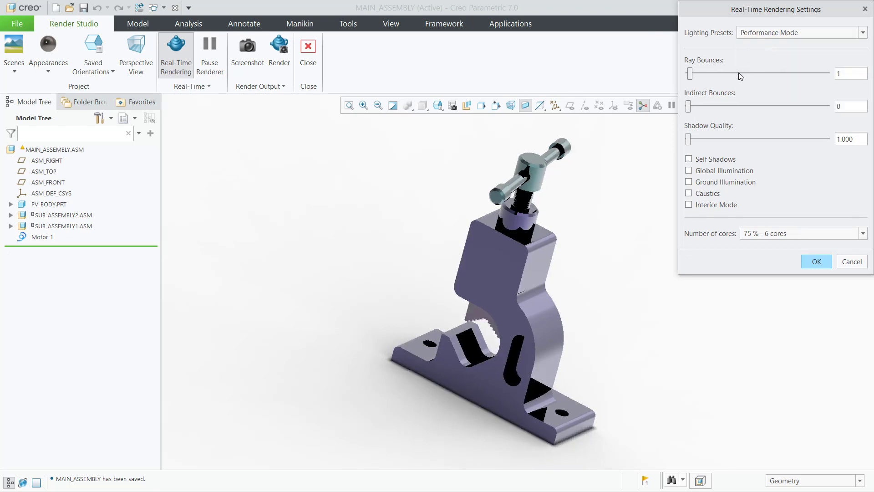
{"action": "mouse_move", "coordinate": [587, 219]}
{"action": "middle_mouse_down"}
{"action": "mouse_move", "coordinate": [597, 181]}
{"action": "mouse_move", "coordinate": [588, 217]}
{"action": "middle_mouse_up"}
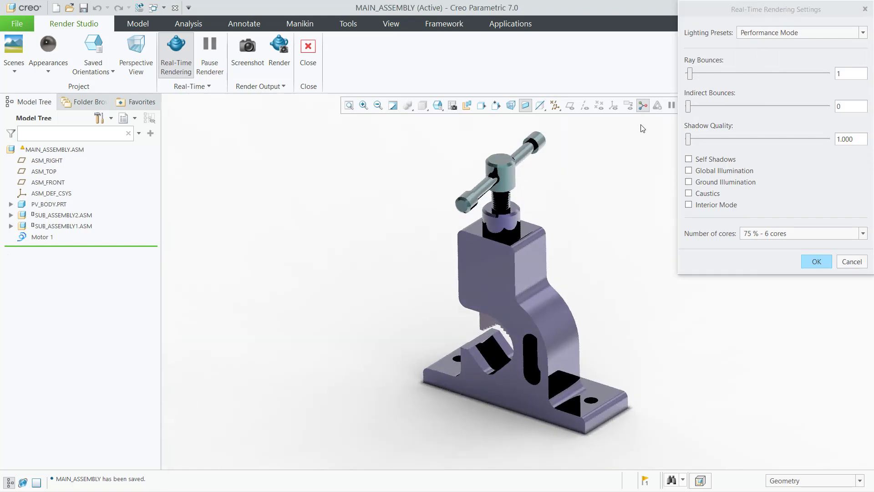
{"action": "left_click_drag", "start_coordinate": [690, 74], "coordinate": [694, 74]}
{"action": "left_click_drag", "start_coordinate": [692, 75], "coordinate": [693, 75]}
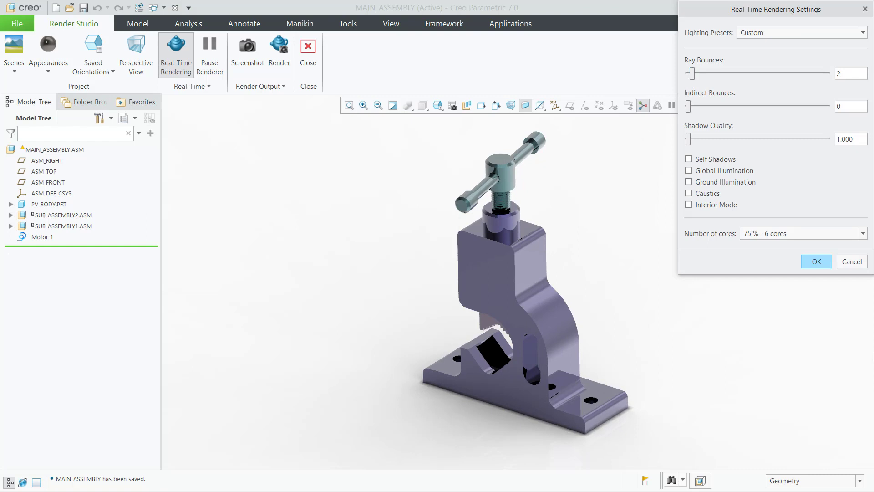
{"action": "left_click", "coordinate": [717, 182]}
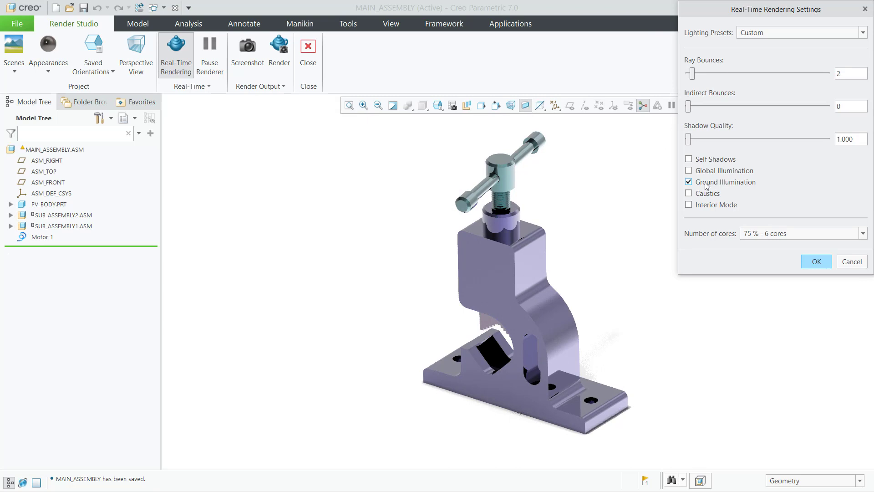
Step: Try Self Shadows, Global Illumination, Caustics and Interior Mode on the customized lighting, and accept the real-time rendering settings
{"action": "left_click", "coordinate": [701, 161]}
{"action": "left_click", "coordinate": [696, 159]}
{"action": "left_click", "coordinate": [699, 172]}
{"action": "left_click", "coordinate": [701, 175]}
{"action": "left_click", "coordinate": [699, 192]}
{"action": "left_click", "coordinate": [700, 193]}
{"action": "left_click", "coordinate": [699, 205]}
{"action": "left_click", "coordinate": [816, 261]}
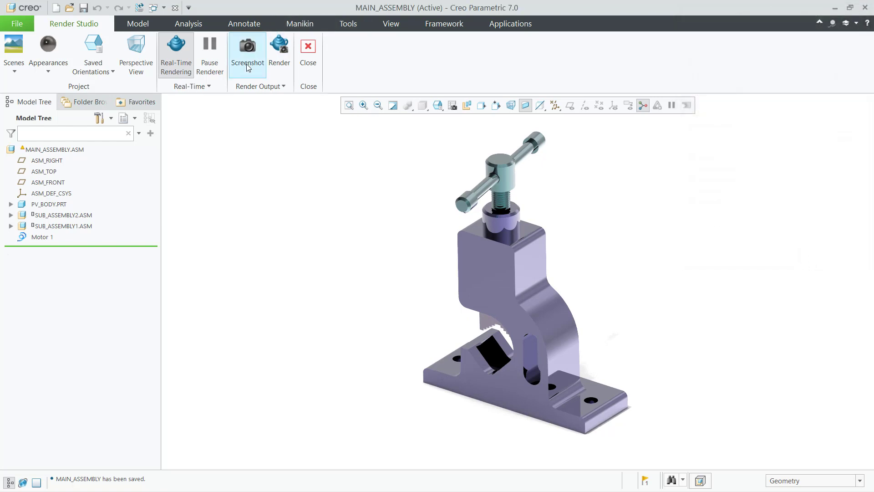
Step: Save a screenshot of the rendered vise as a PNG named Pipe Vice in the Pipe Vice folder
{"action": "left_click", "coordinate": [248, 51]}
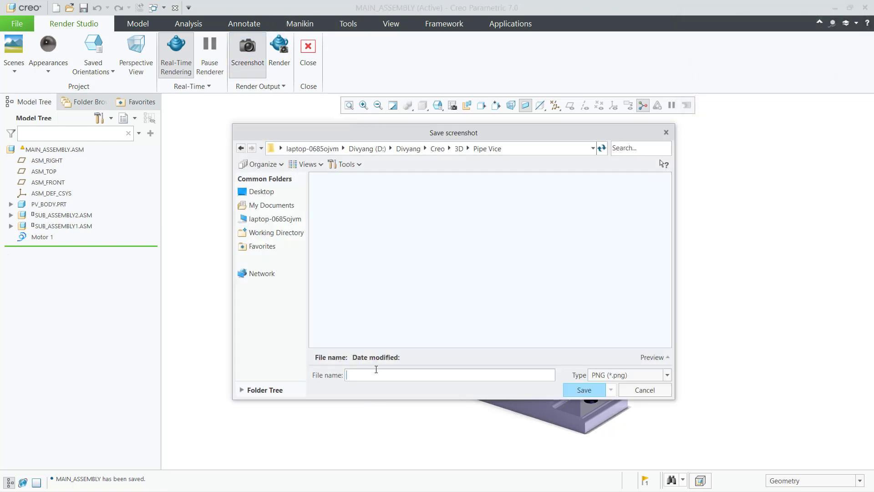
{"action": "left_click", "coordinate": [376, 369]}
{"action": "type", "text": "Pipe Vice"}
{"action": "left_click", "coordinate": [585, 391]}
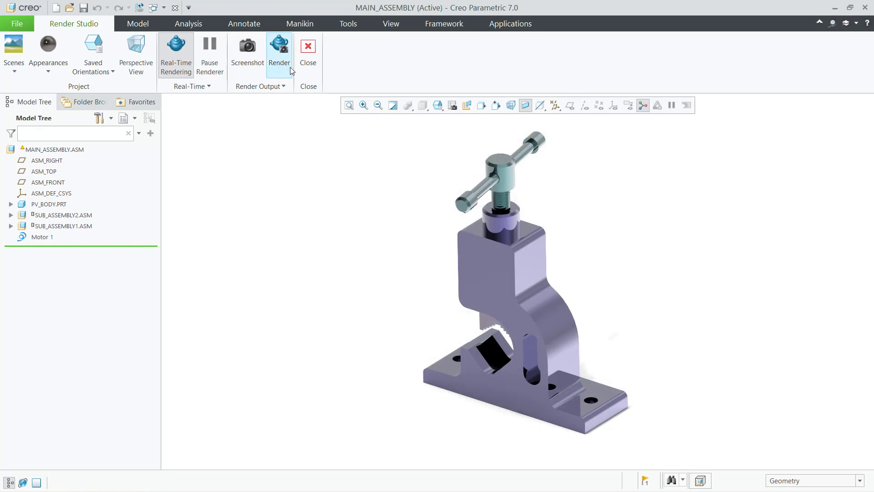
Step: Close Render Studio and display the assembly in the Shading With Reflections style
{"action": "left_click", "coordinate": [308, 52]}
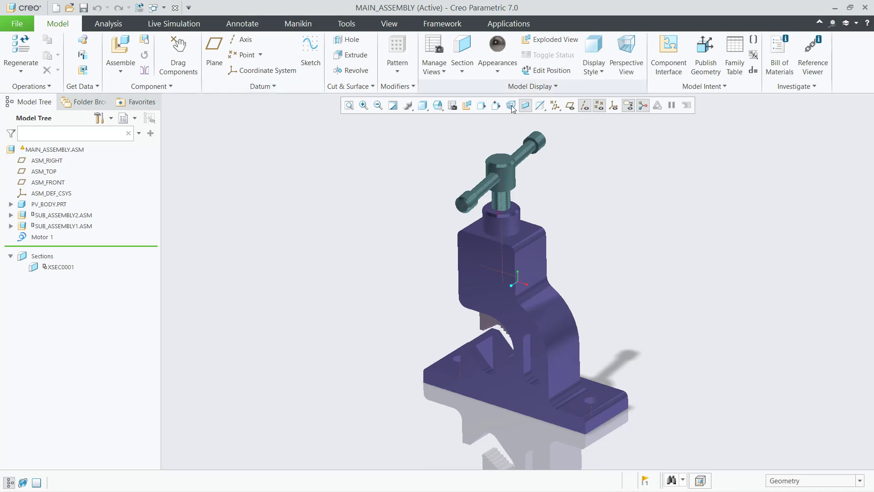
{"action": "left_click", "coordinate": [427, 110]}
{"action": "left_click", "coordinate": [469, 119]}
{"action": "mouse_move", "coordinate": [313, 250]}
{"action": "middle_mouse_down"}
{"action": "mouse_move", "coordinate": [341, 232]}
{"action": "mouse_move", "coordinate": [319, 256]}
{"action": "mouse_move", "coordinate": [331, 234]}
{"action": "mouse_move", "coordinate": [320, 244]}
{"action": "middle_mouse_up"}
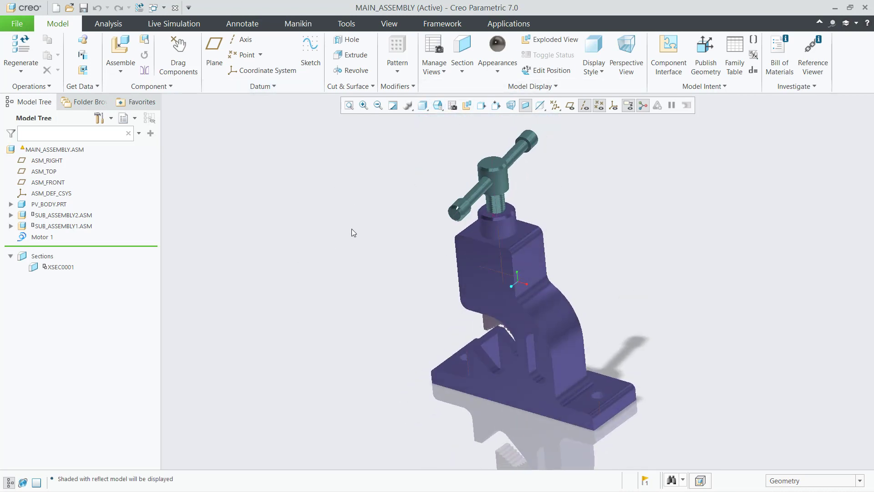
Step: Save the main assembly and close its window
{"action": "left_click", "coordinate": [82, 8]}
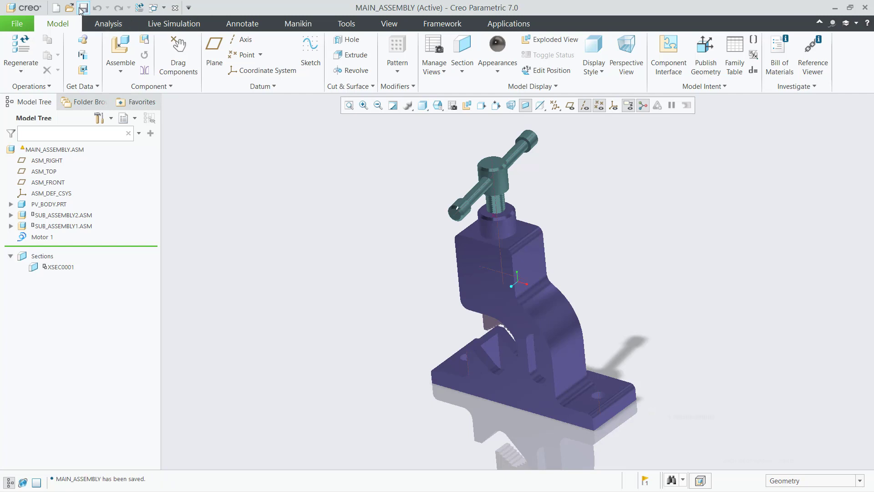
{"action": "left_click", "coordinate": [175, 8]}
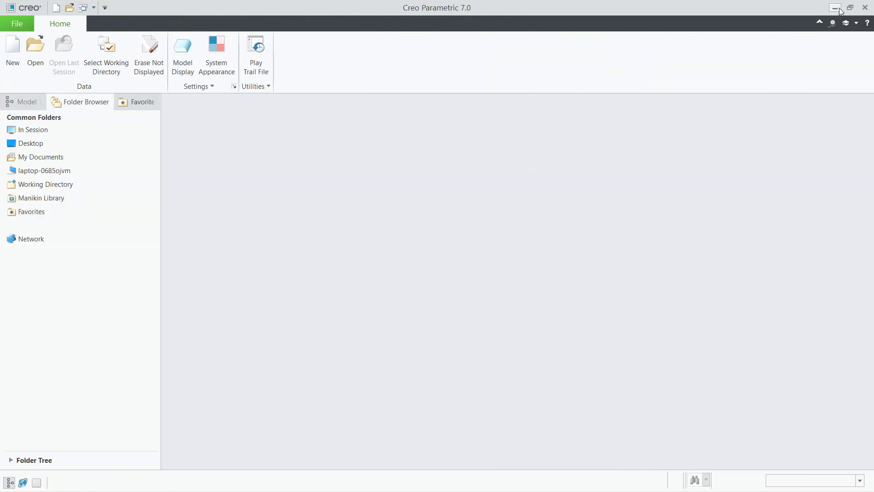